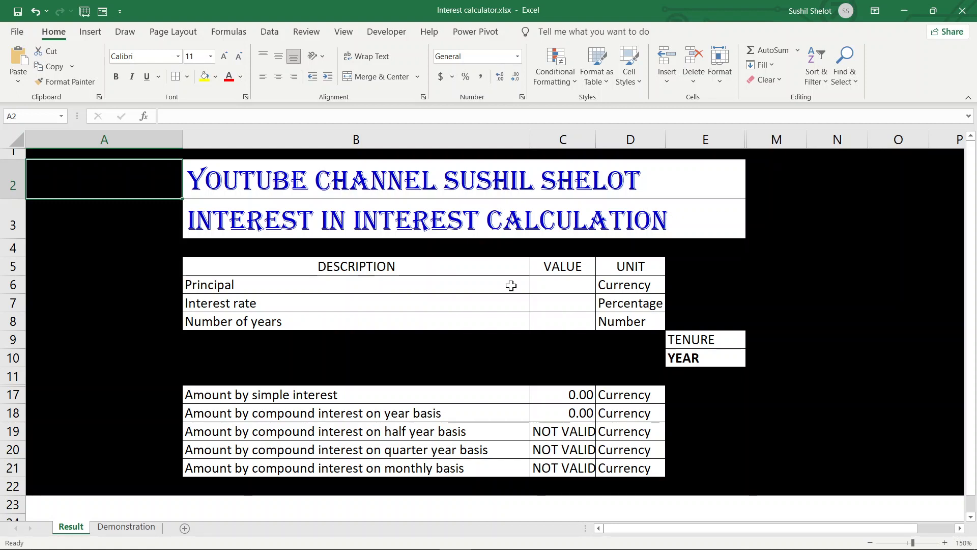
Enter a principal of 10000, an interest rate of 10% and 2 as the number of years.
left_click(546, 284)
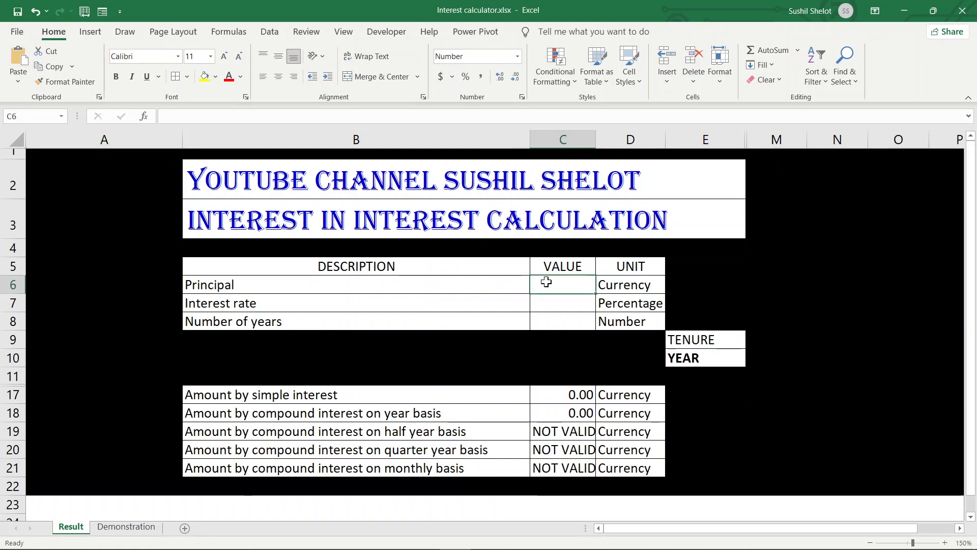
type("10000")
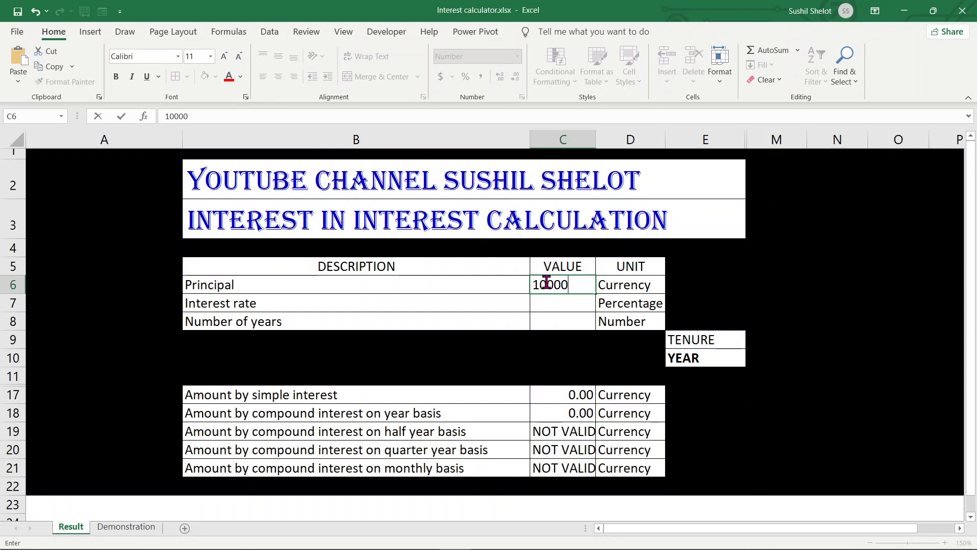
left_click(563, 304)
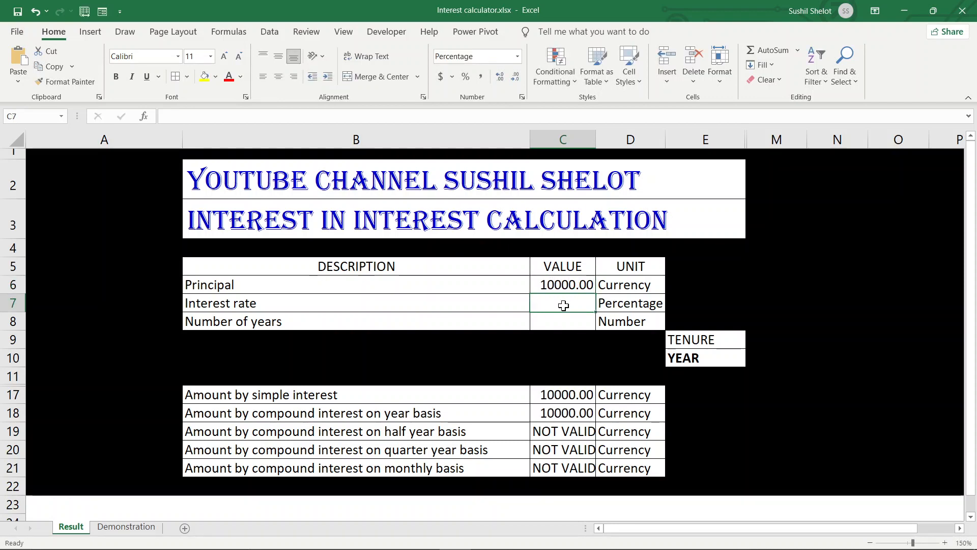
type("10")
key("Return")
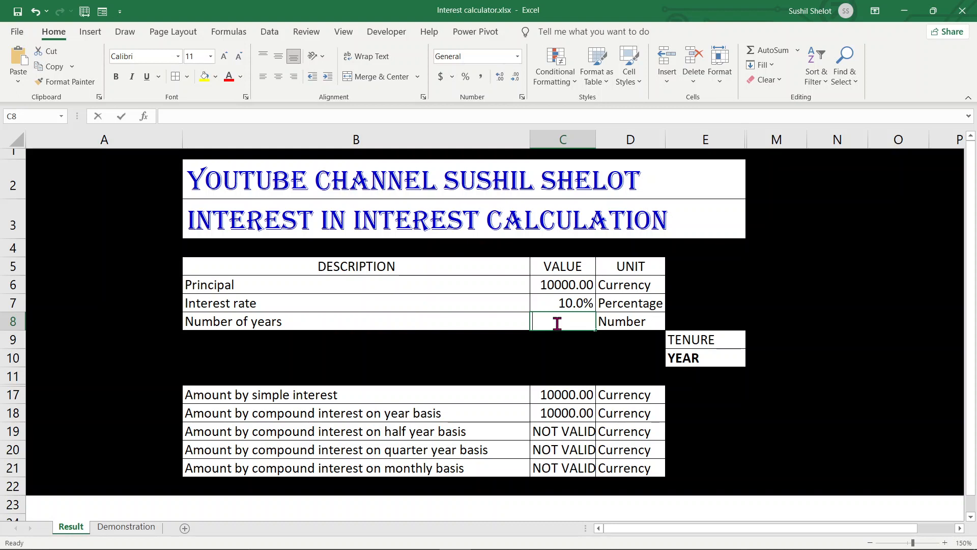
type("2")
key("Return")
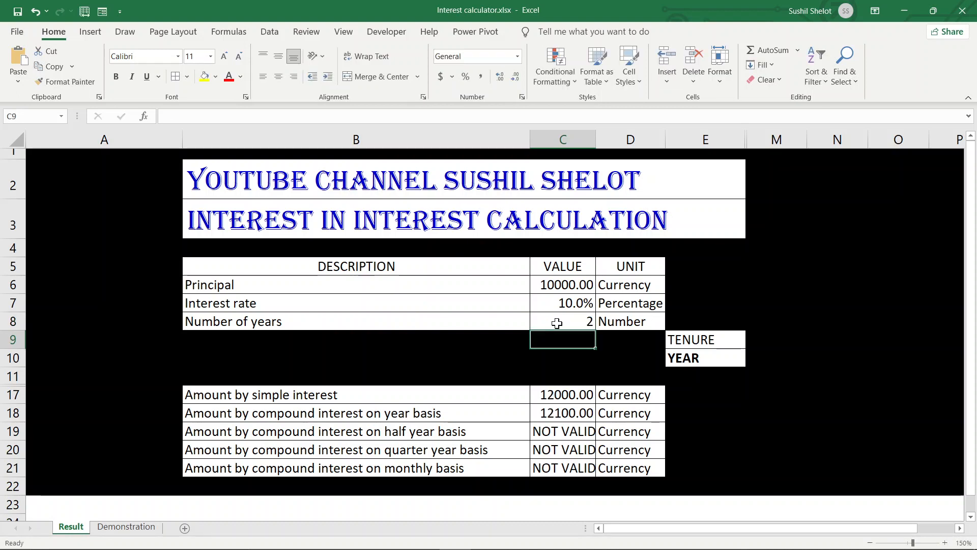
Examine the tenure options and the formulas behind the simple interest and yearly compound interest amounts.
left_click(742, 357)
left_click(751, 362)
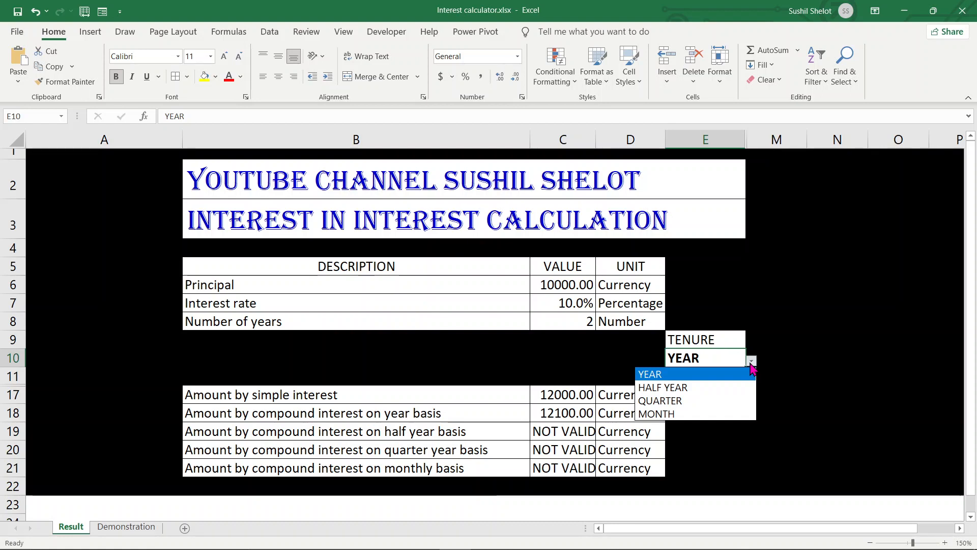
key("Escape")
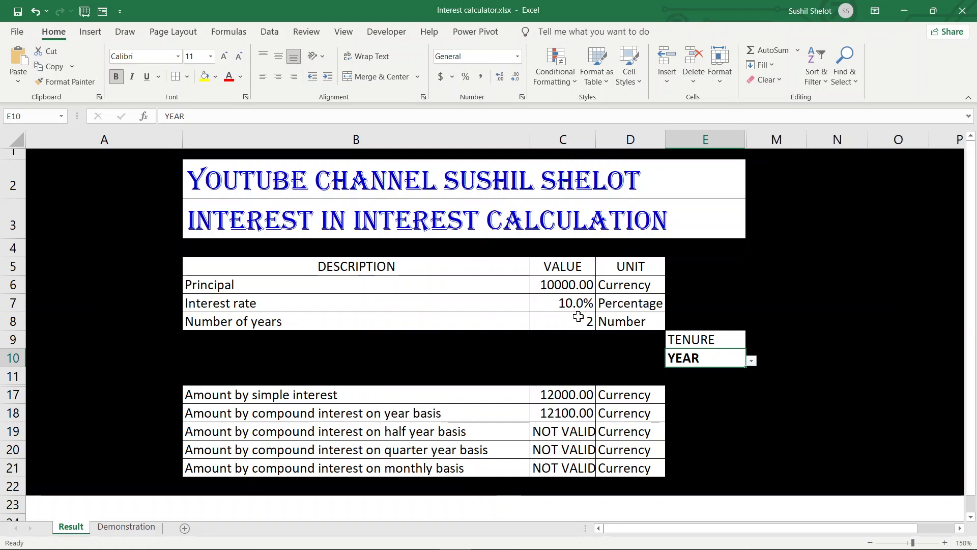
left_click(573, 286)
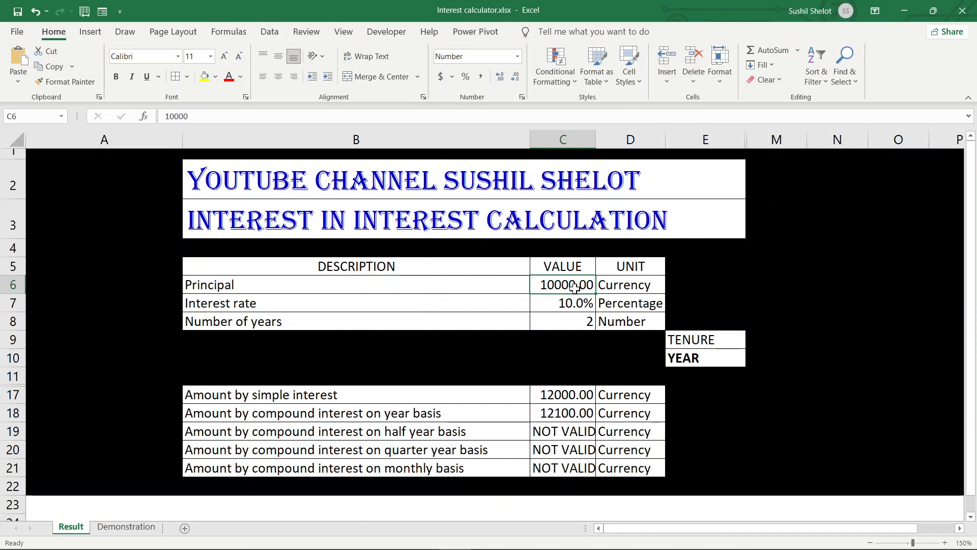
left_click(584, 397)
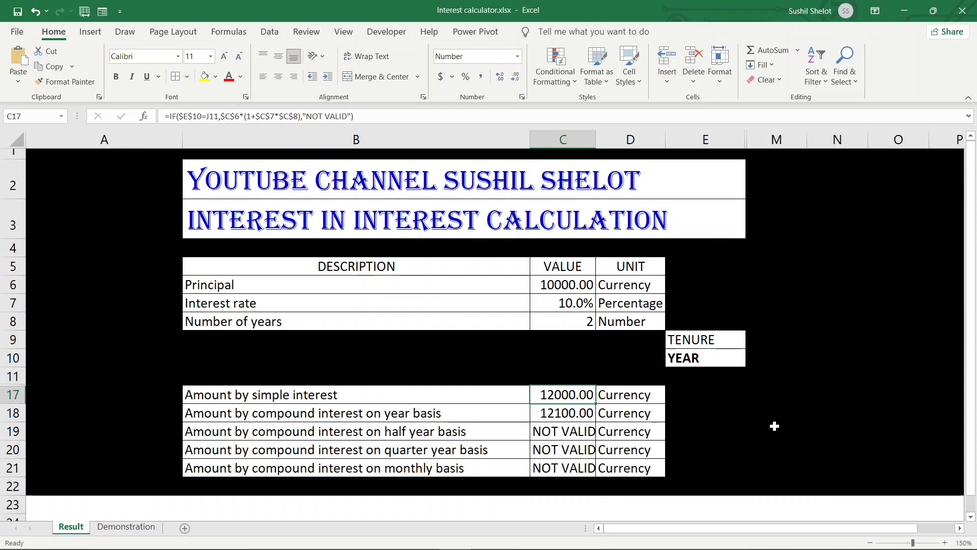
left_click(579, 415)
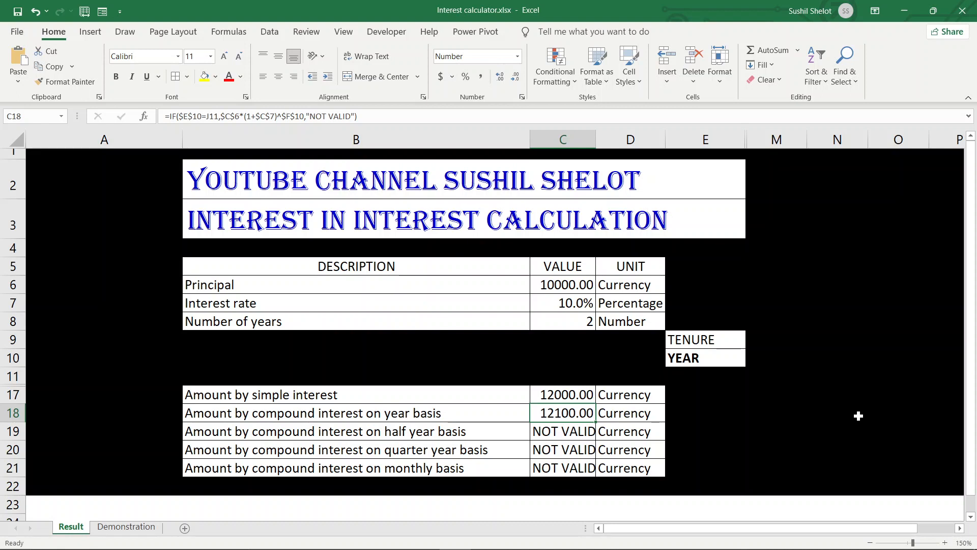
Try the tenure in E10 with QUARTER and with MONTH.
left_click(736, 358)
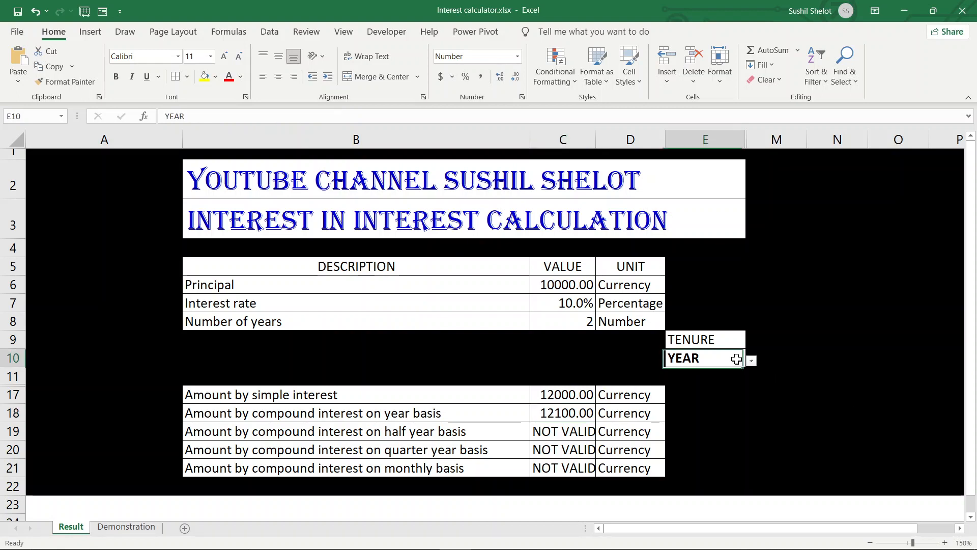
left_click(751, 361)
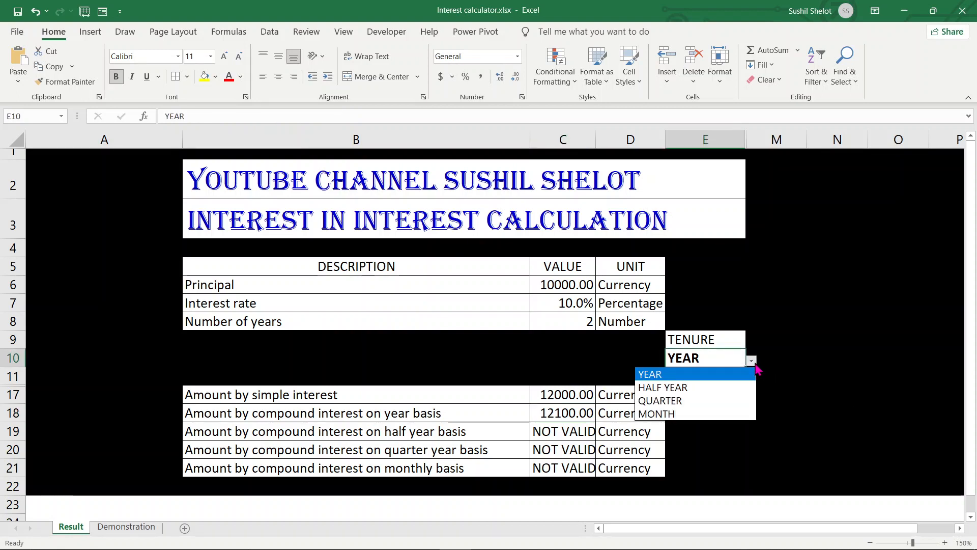
left_click(677, 400)
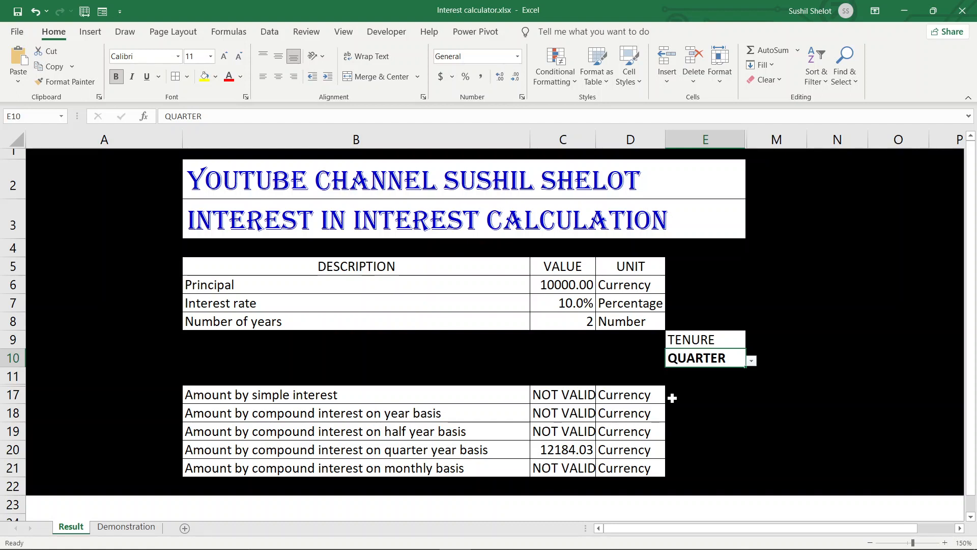
left_click(754, 364)
left_click(705, 414)
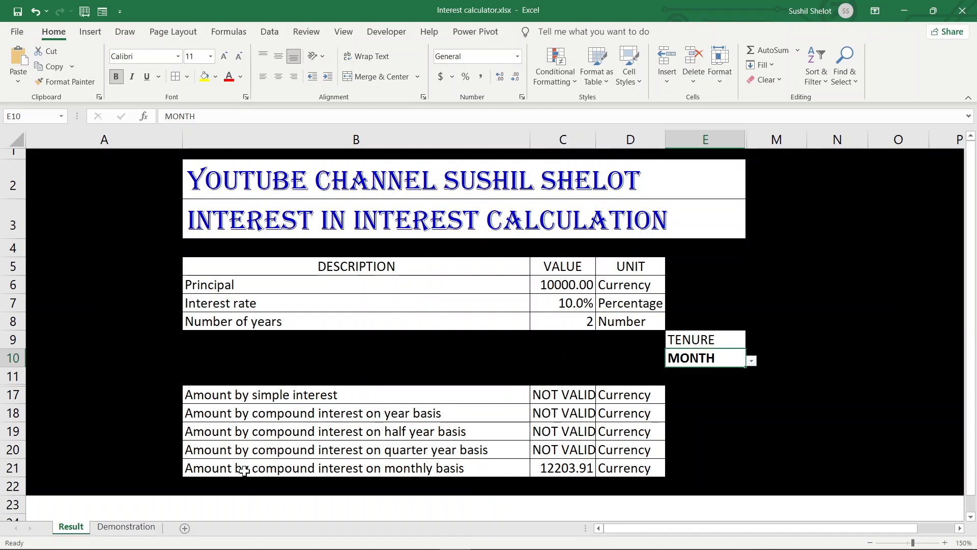
Set the tenure in E10 of the Result sheet back to YEAR.
left_click(140, 529)
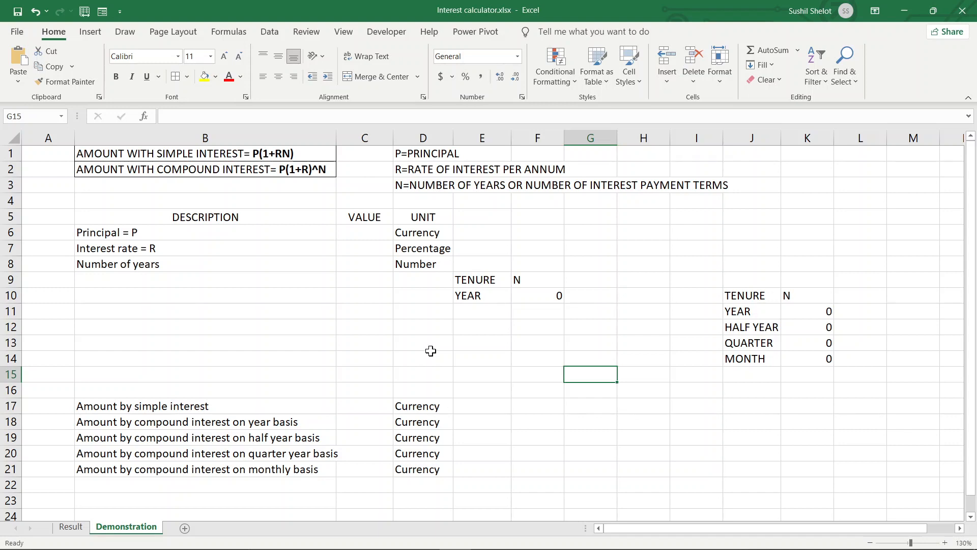
left_click(74, 528)
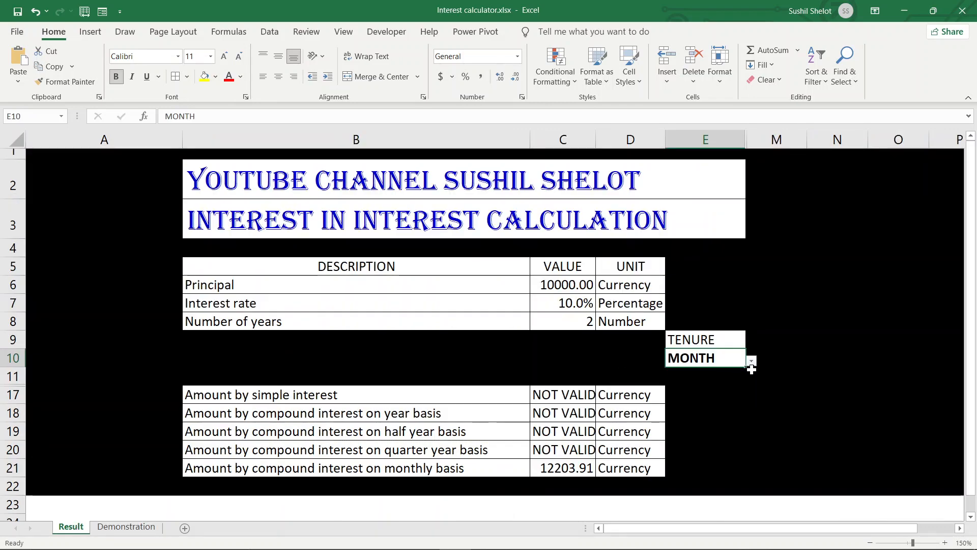
left_click(753, 369)
left_click(741, 359)
left_click(750, 360)
left_click(682, 374)
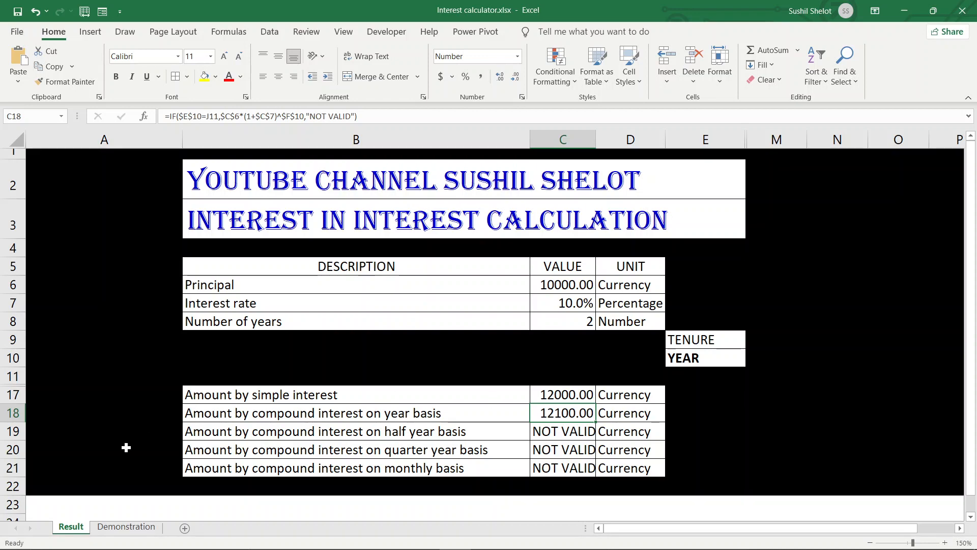
Open the Demonstration sheet and review the simple and compound interest formulas with the definitions of P, R and N.
left_click(118, 530)
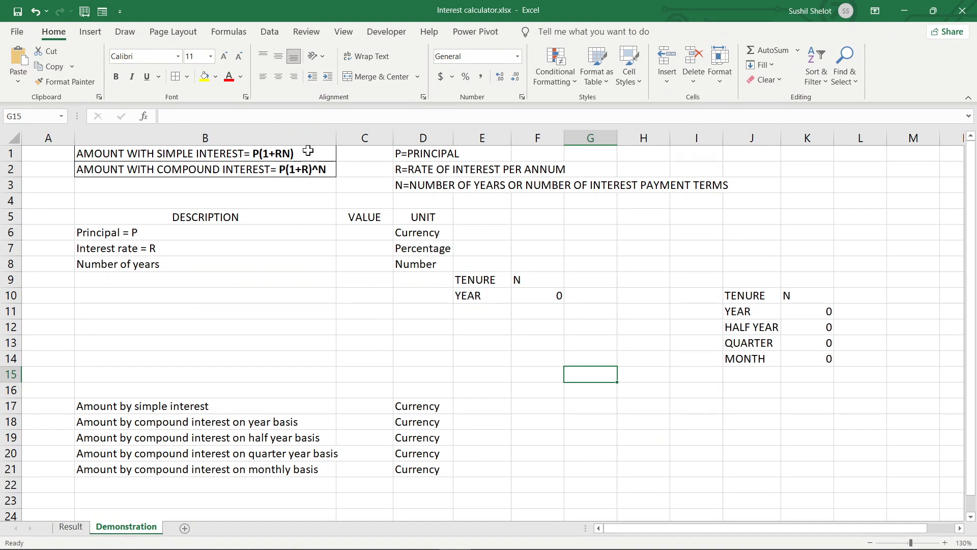
left_click(403, 153)
left_click(407, 169)
left_click(402, 185)
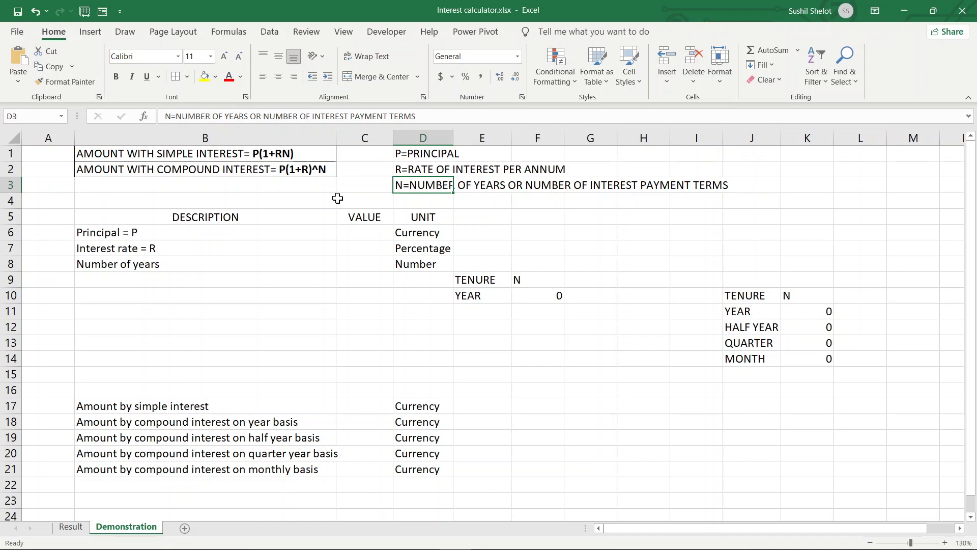
left_click(325, 172)
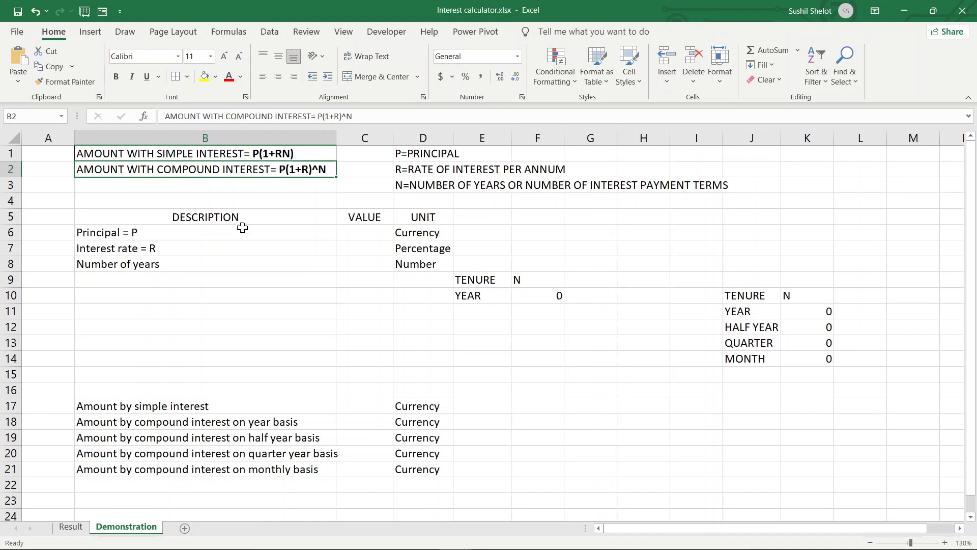
Review the description, value and unit headings, the units in D6:D8 and the input cells C6:C8.
left_click(145, 217)
left_click(349, 214)
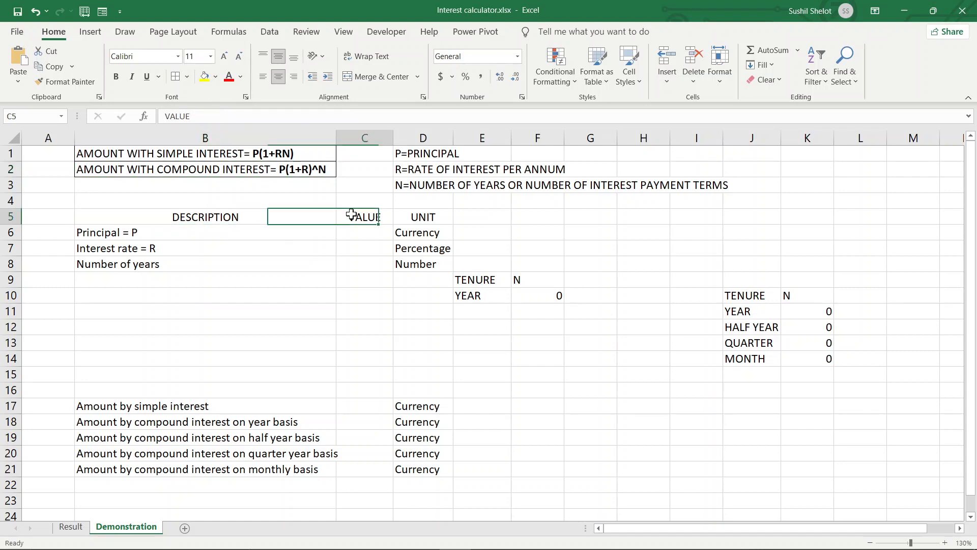
left_click(419, 212)
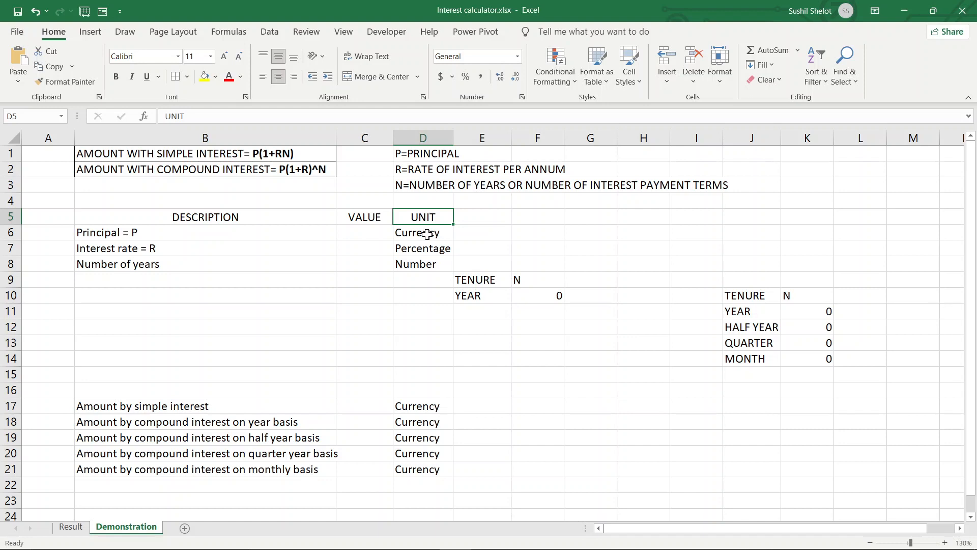
left_click(427, 234)
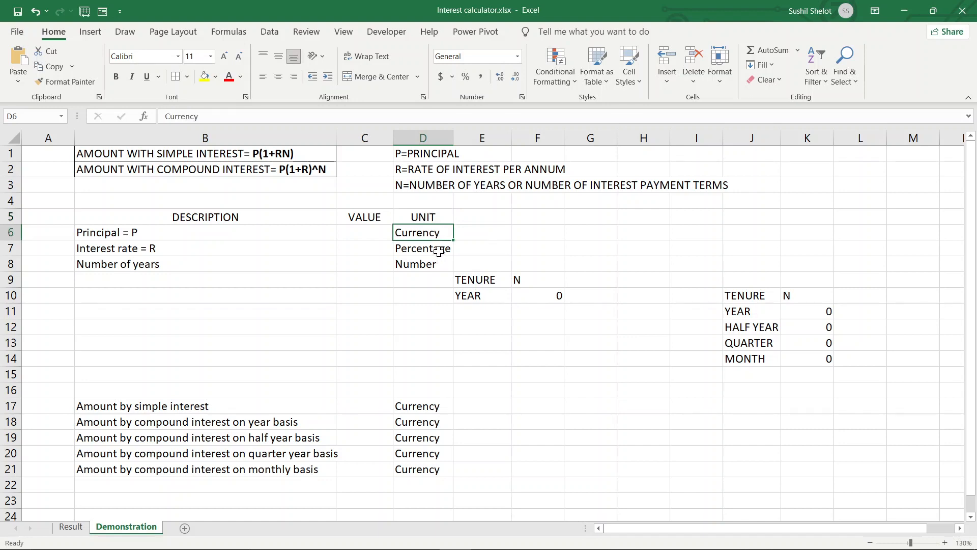
left_click(438, 248)
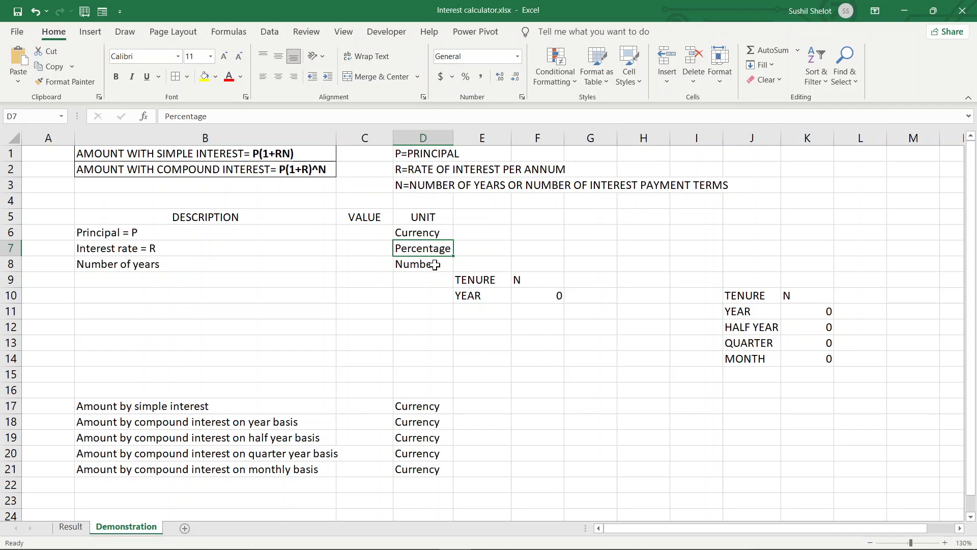
left_click(435, 265)
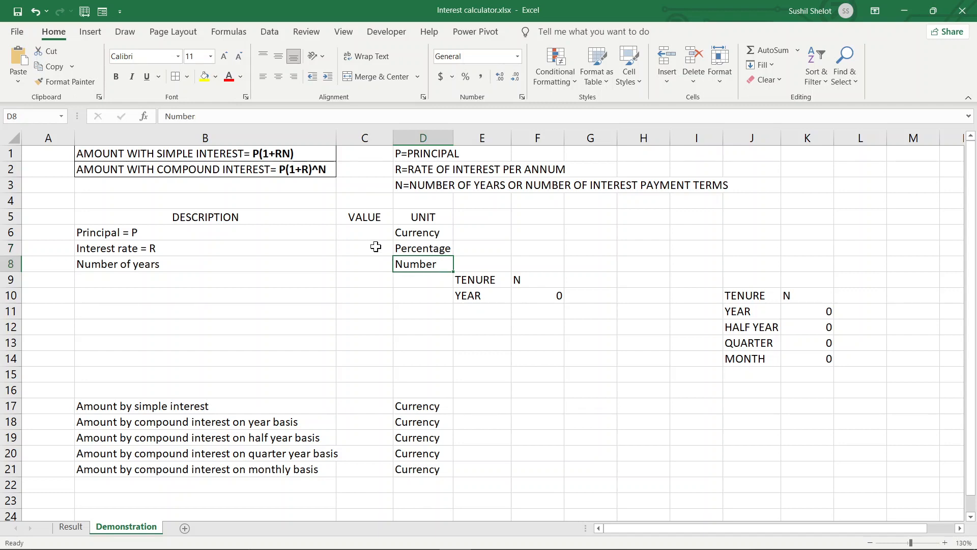
left_click_drag(369, 234, 366, 262)
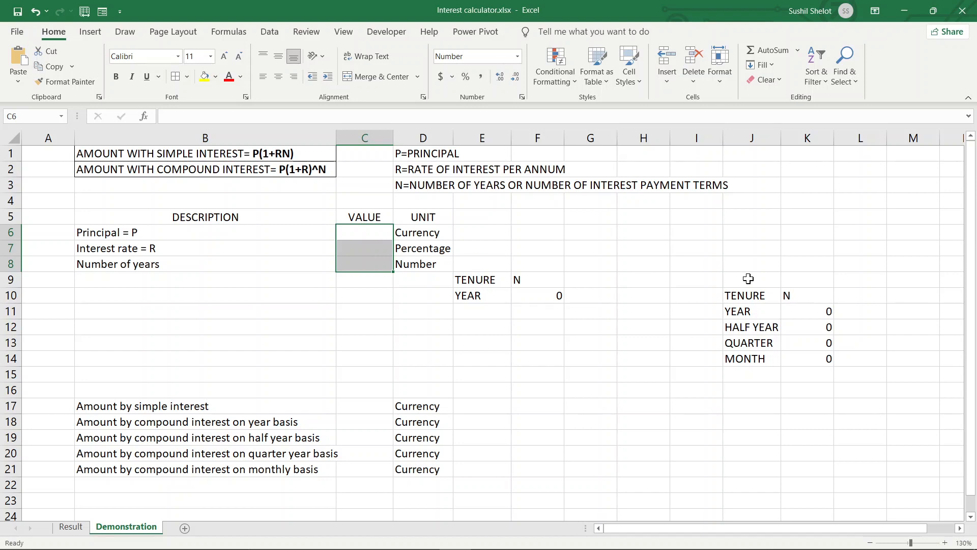
Review the tenure lookup table in J10:K14, including its YEAR, HALF YEAR, QUARTER and MONTH entries.
left_click_drag(769, 295, 808, 297)
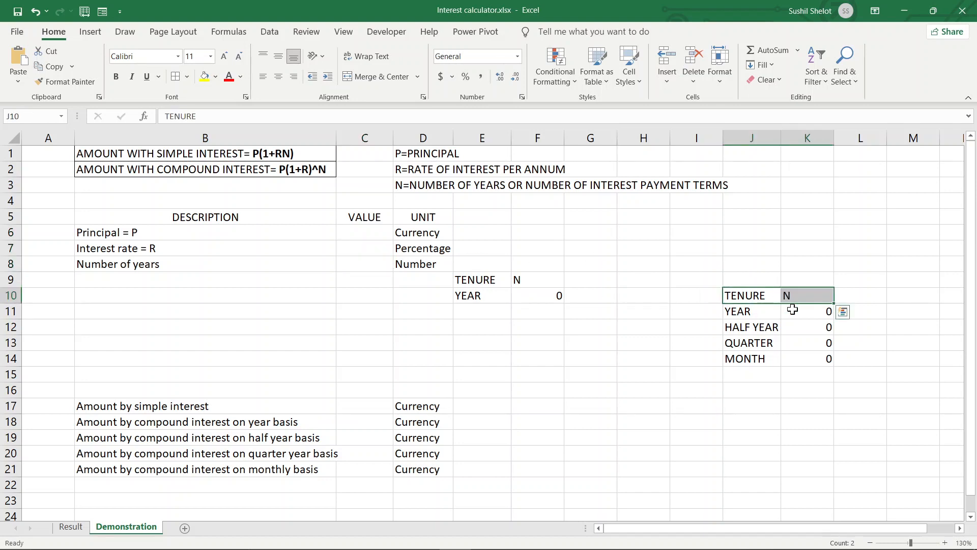
left_click(768, 312)
left_click(767, 326)
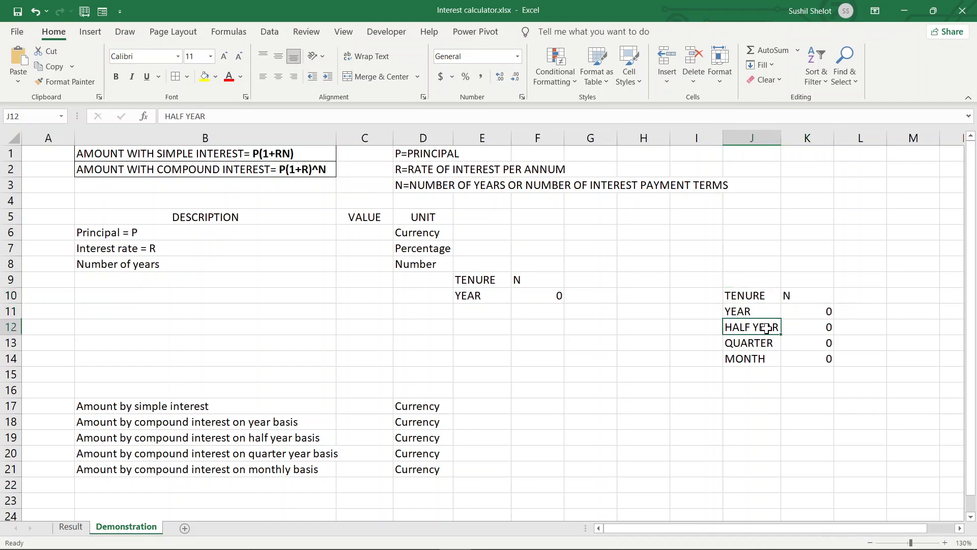
left_click(767, 343)
left_click(761, 362)
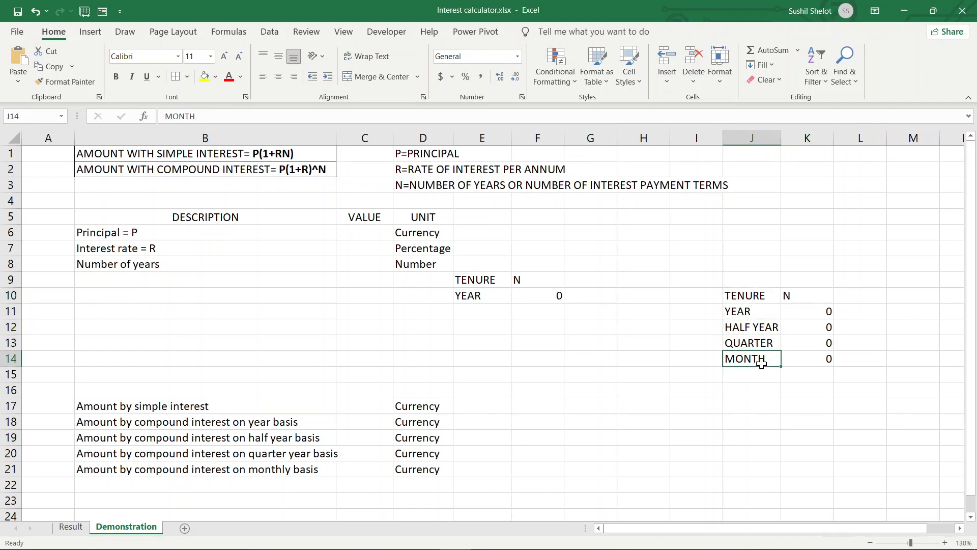
Clear all existing data validation settings for the tenure cell E10.
left_click(477, 296)
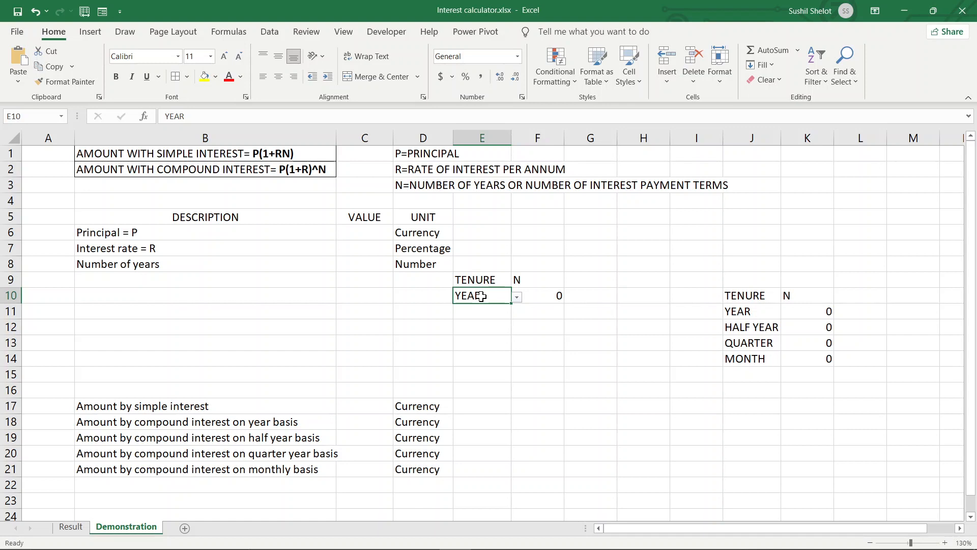
left_click(277, 34)
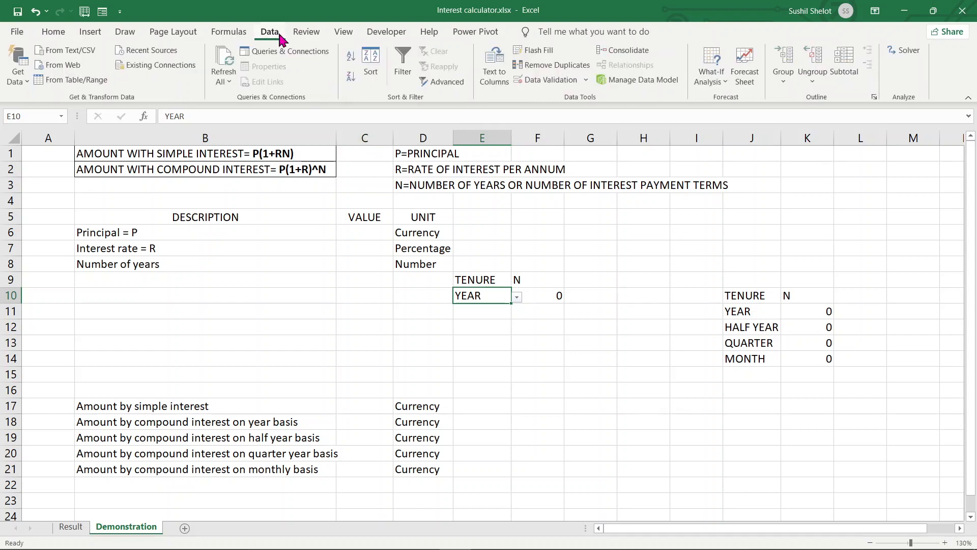
left_click(563, 83)
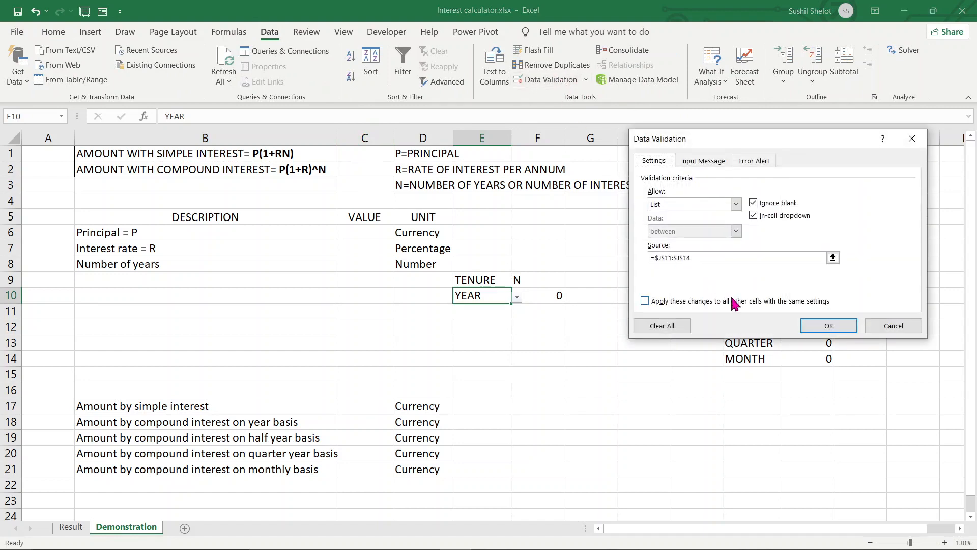
left_click(672, 325)
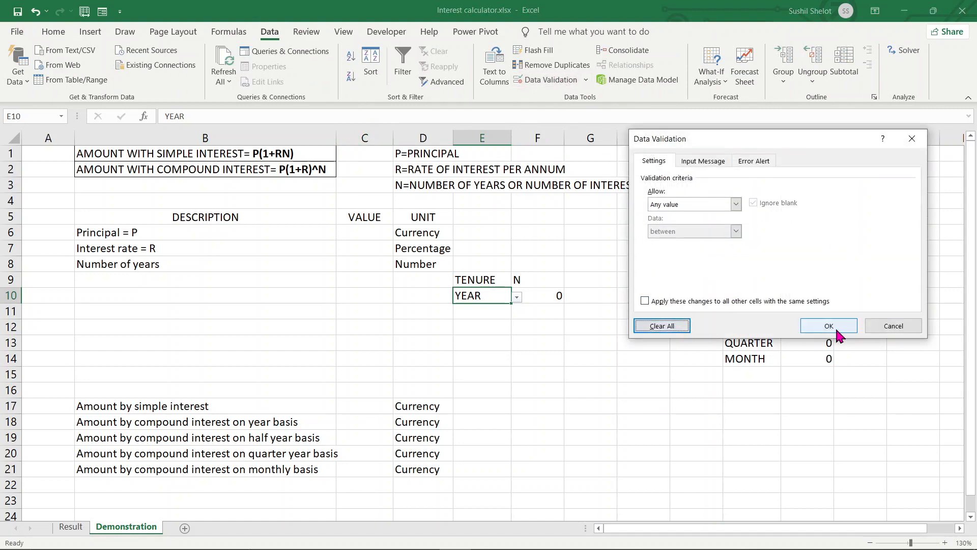
Apply list validation to the tenure cell E10 with the source =$J$11:$J$14.
left_click(735, 204)
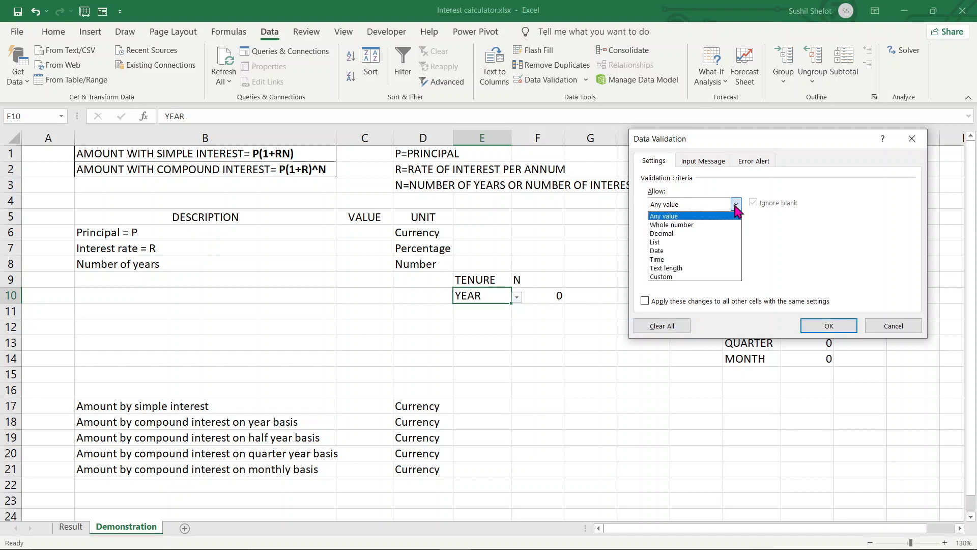
left_click(690, 242)
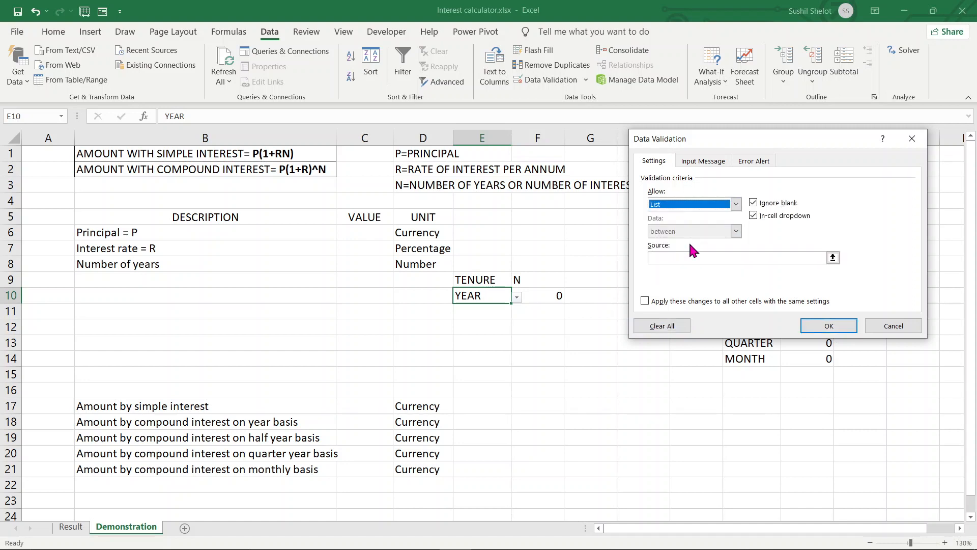
left_click(832, 257)
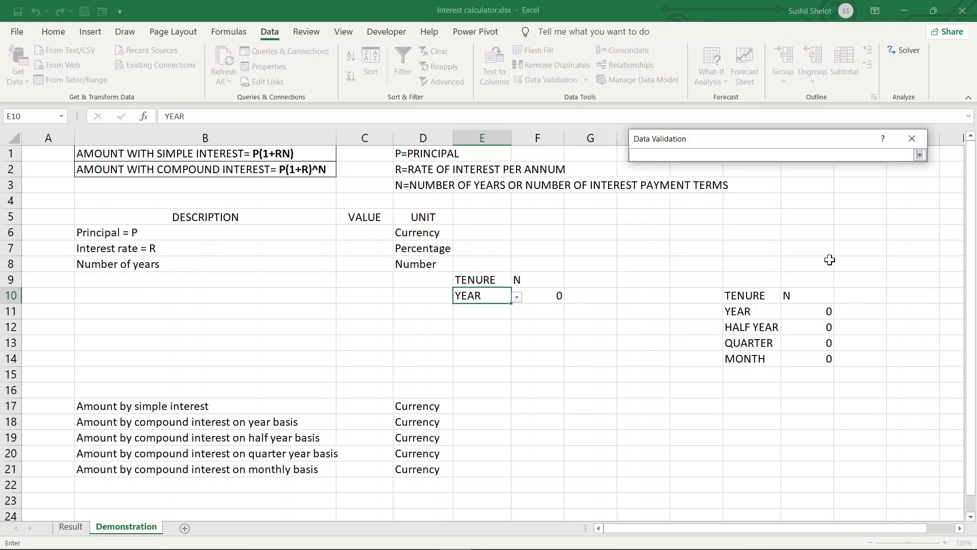
left_click_drag(758, 312, 757, 360)
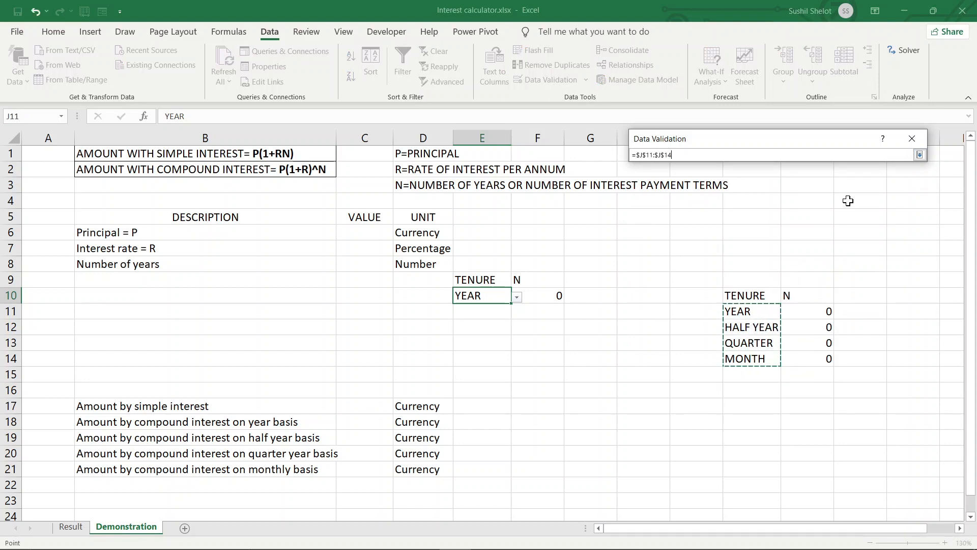
key("Return")
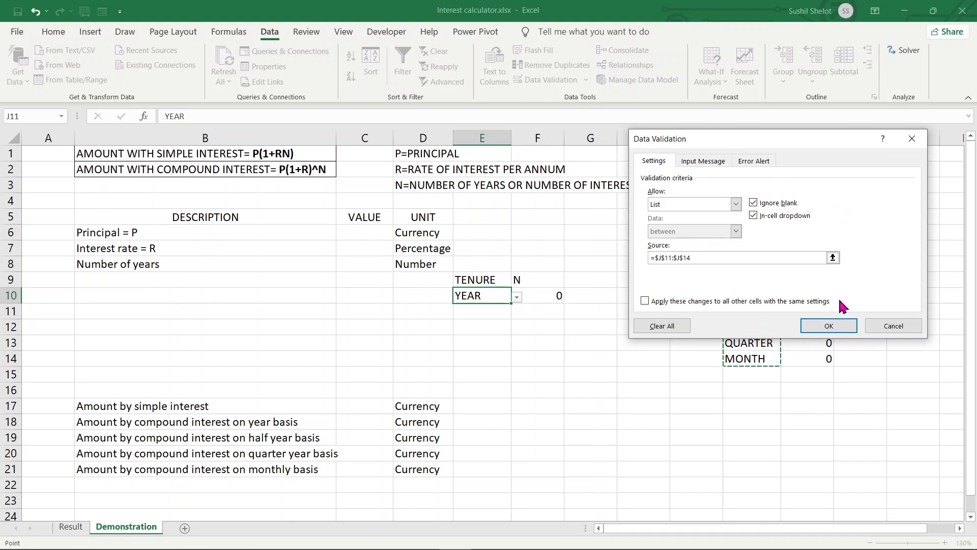
left_click(829, 326)
left_click(565, 367)
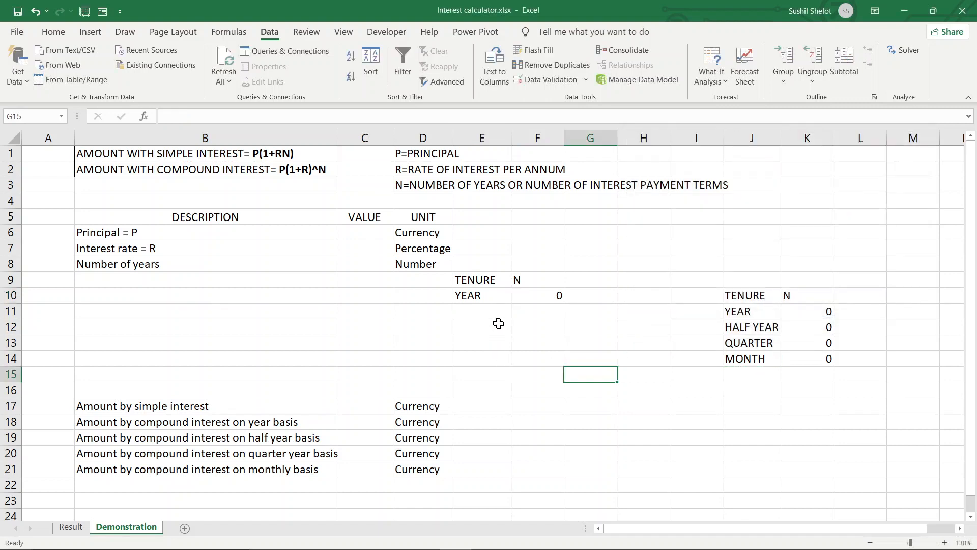
Check the entries offered by the tenure drop-down list in E10.
left_click(497, 295)
left_click(517, 296)
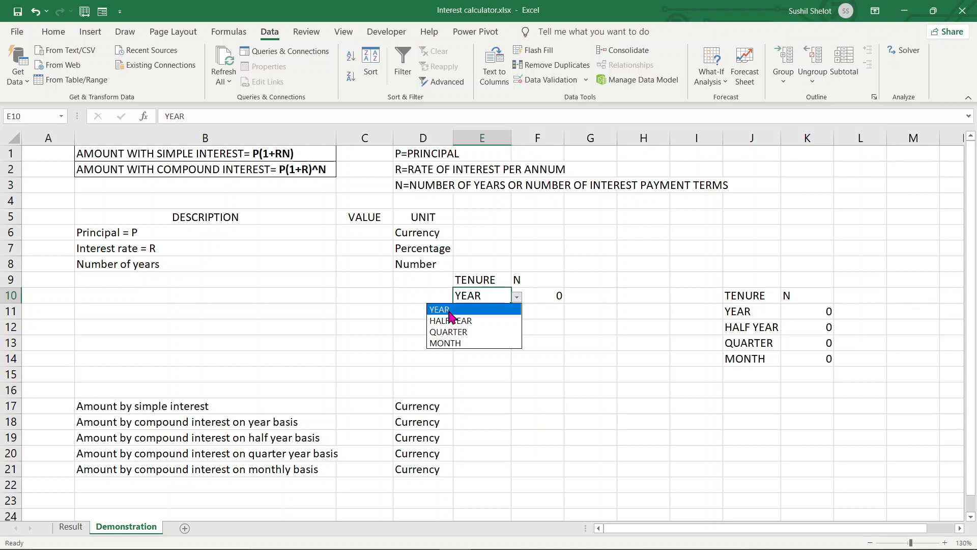
left_click(579, 381)
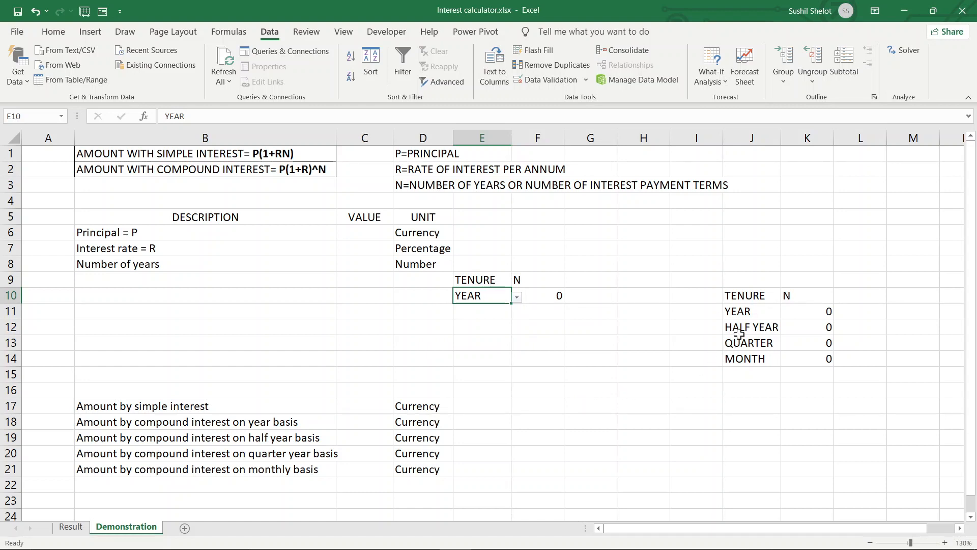
Enter the formula =C8*1 in K11 as the N value for the YEAR tenure.
left_click(747, 312)
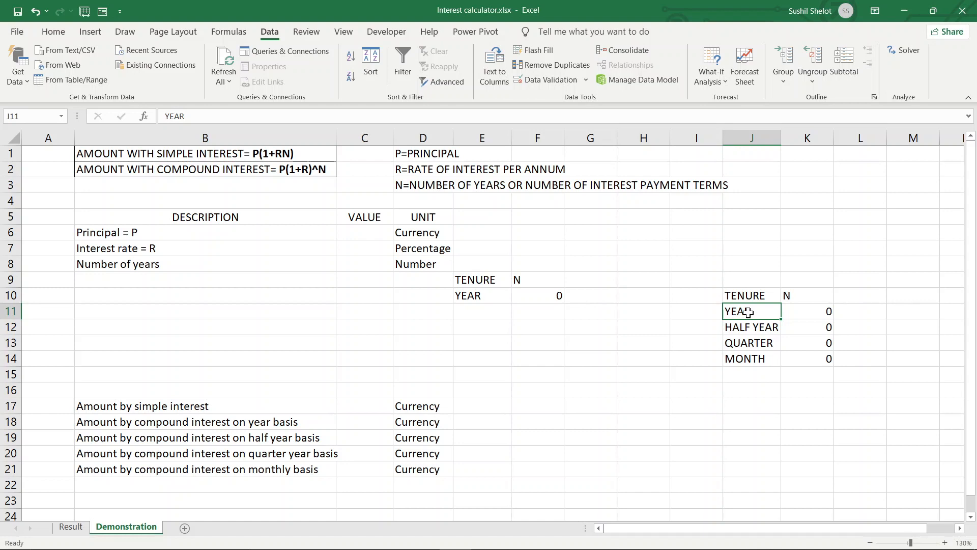
left_click(361, 261)
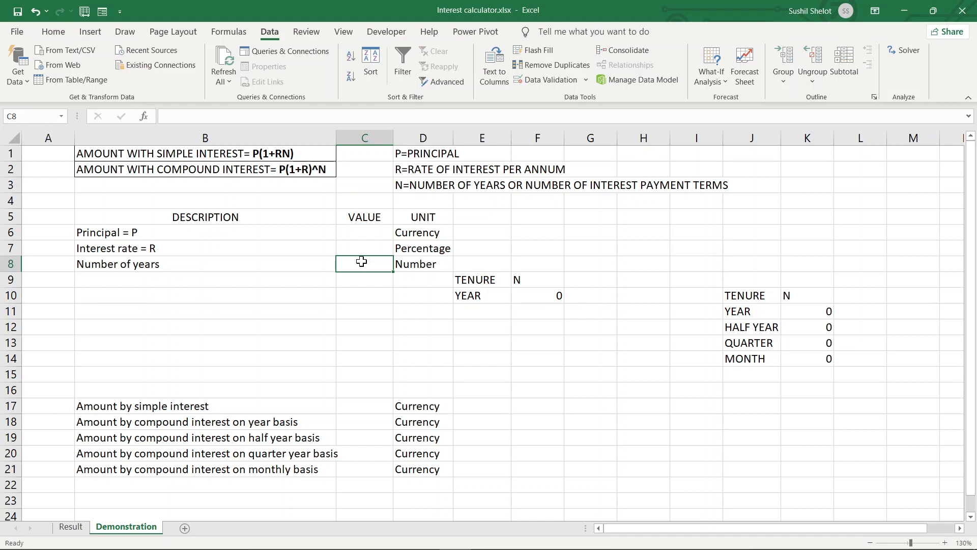
left_click(794, 313)
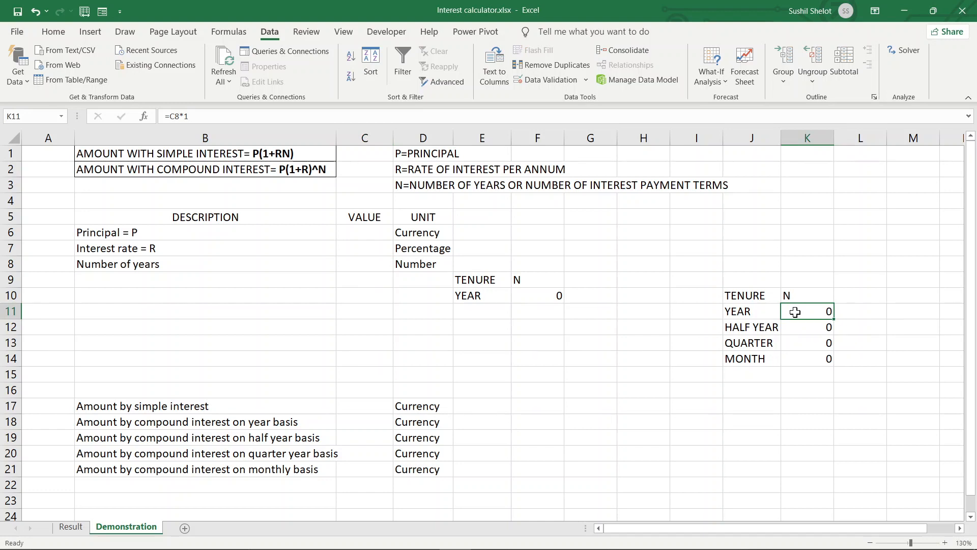
type("=")
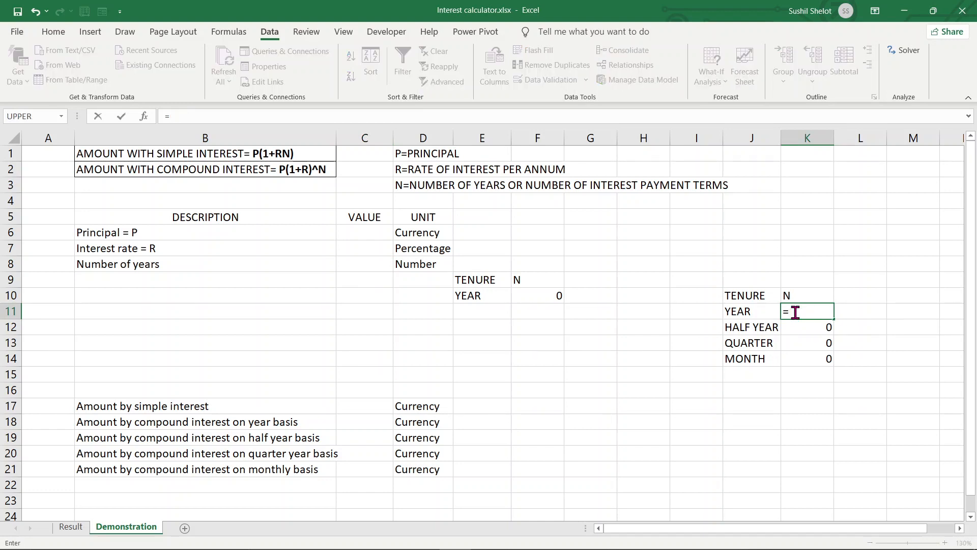
left_click(365, 263)
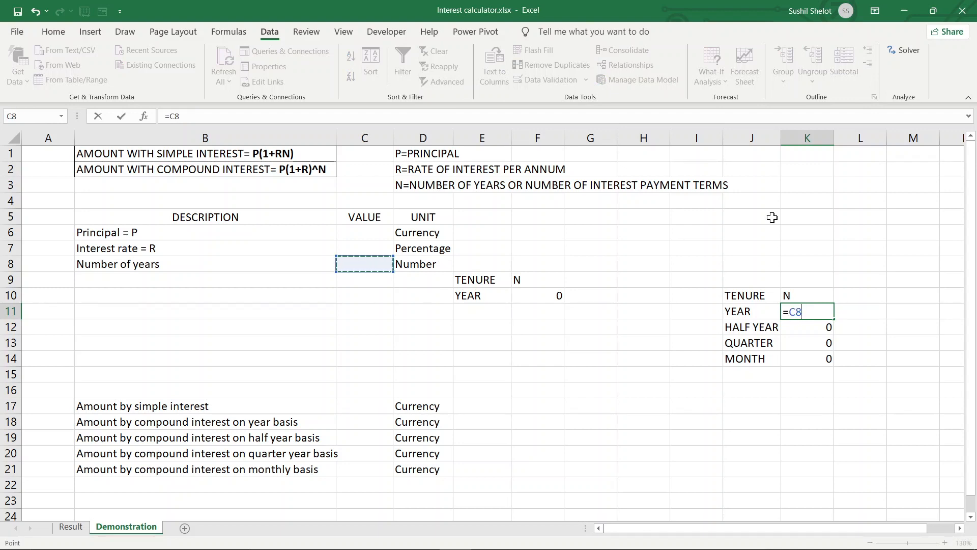
type("*1")
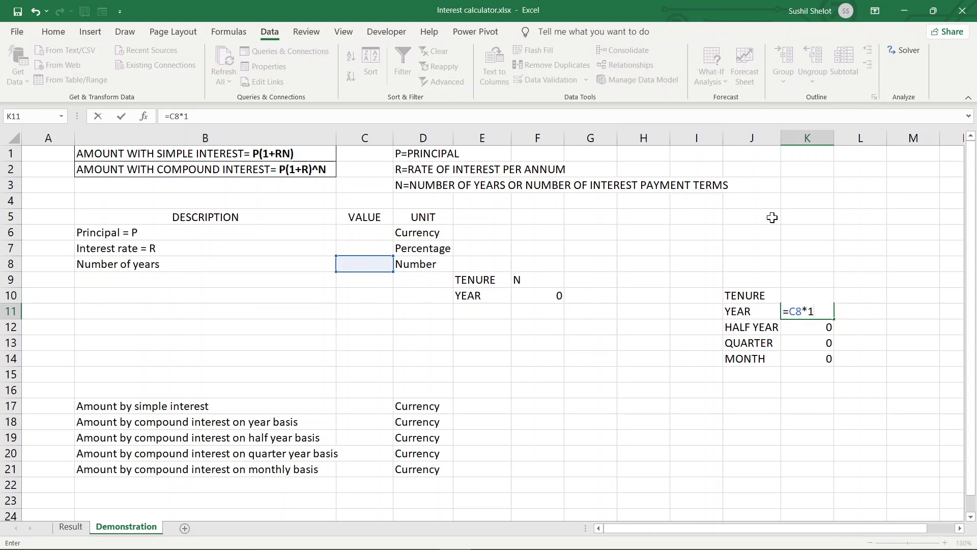
key("Return")
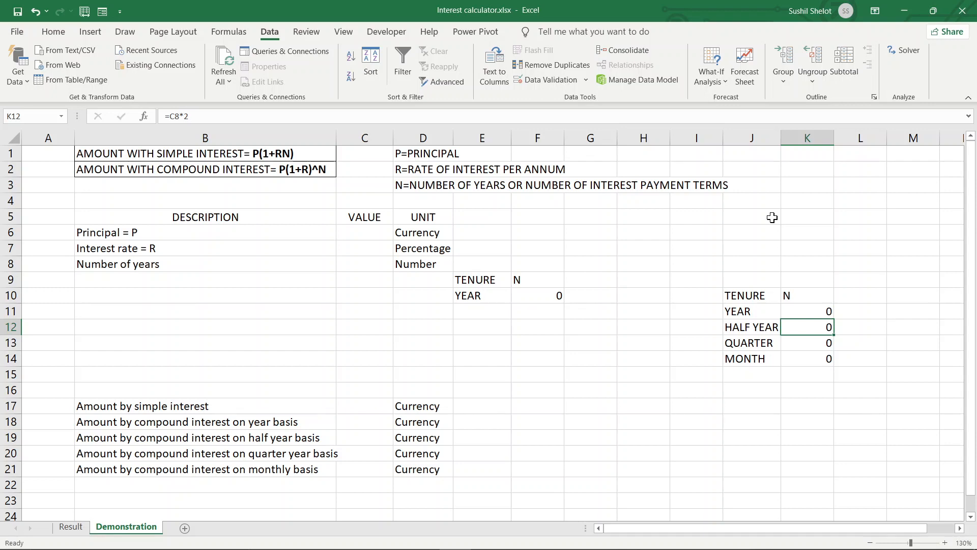
Review the N formulas for the half-year, quarter and month tenures in K12:K14.
key("Down")
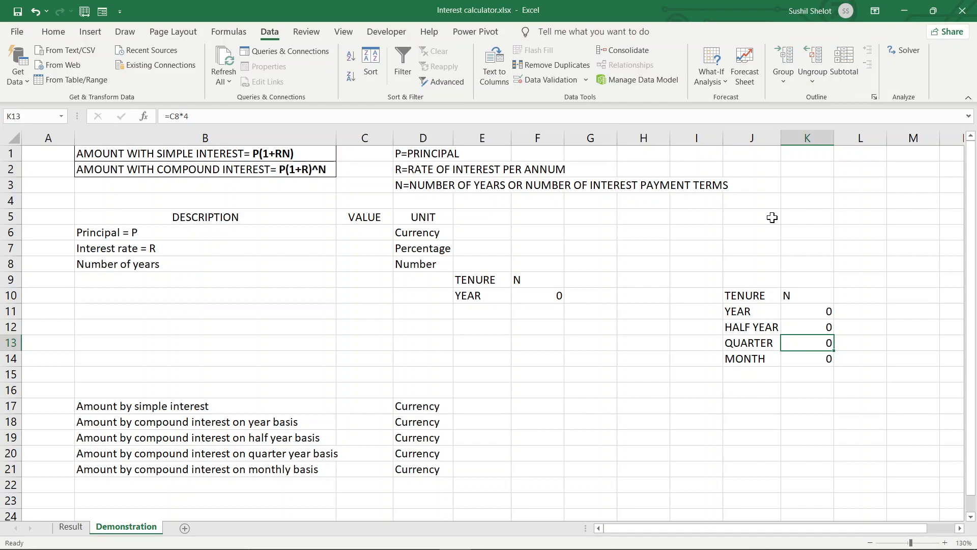
key("ctrl+p")
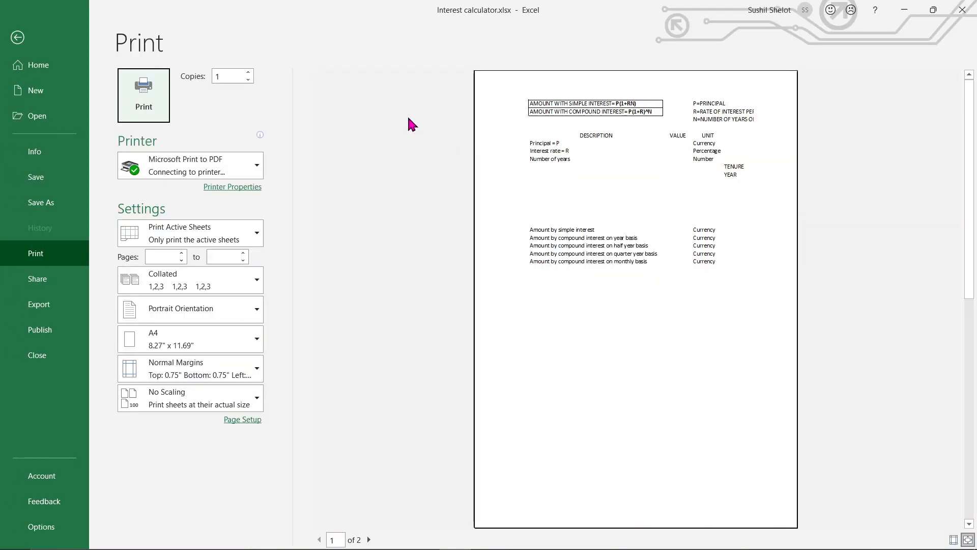
left_click(19, 38)
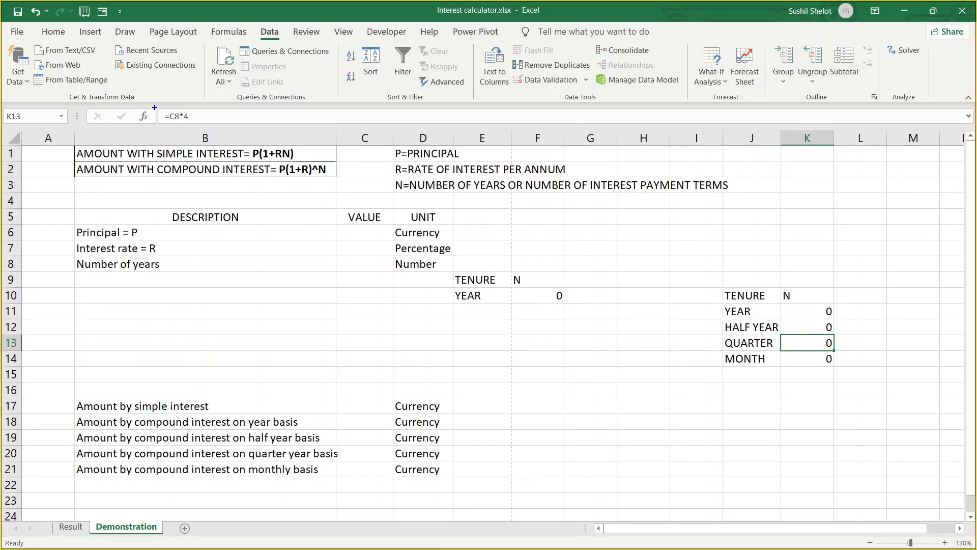
left_click_drag(155, 108, 199, 124)
mouse_move(779, 348)
left_mouse_down()
mouse_move(823, 365)
mouse_move(842, 361)
mouse_move(774, 357)
left_mouse_up()
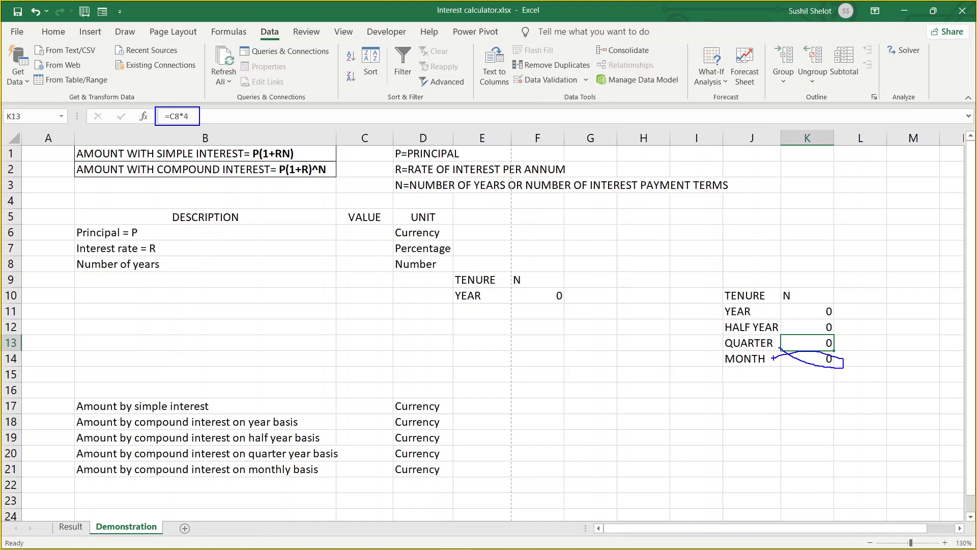
key("Escape")
key("Down")
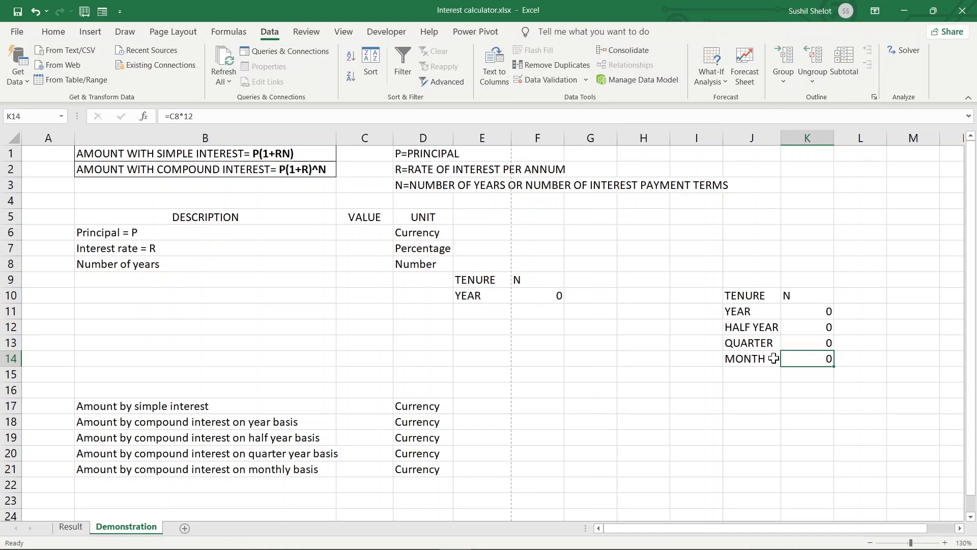
left_click(613, 380)
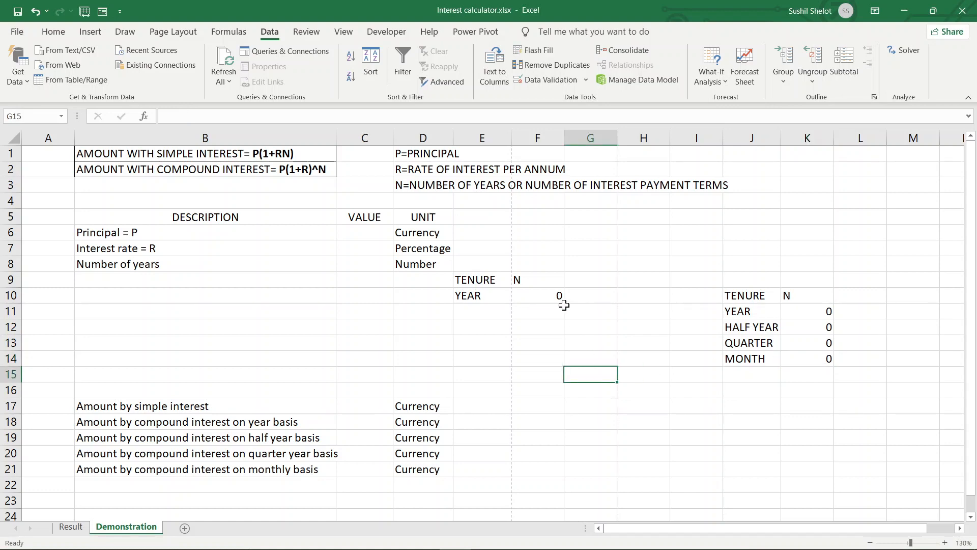
Clear F10 and start a DGET formula there with J10:K14 as the database.
left_click(551, 296)
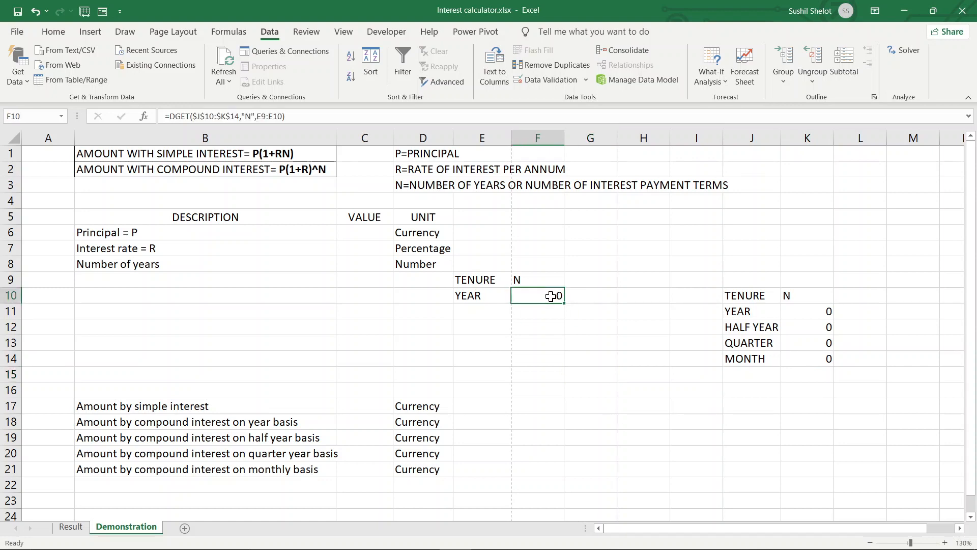
key("Delete")
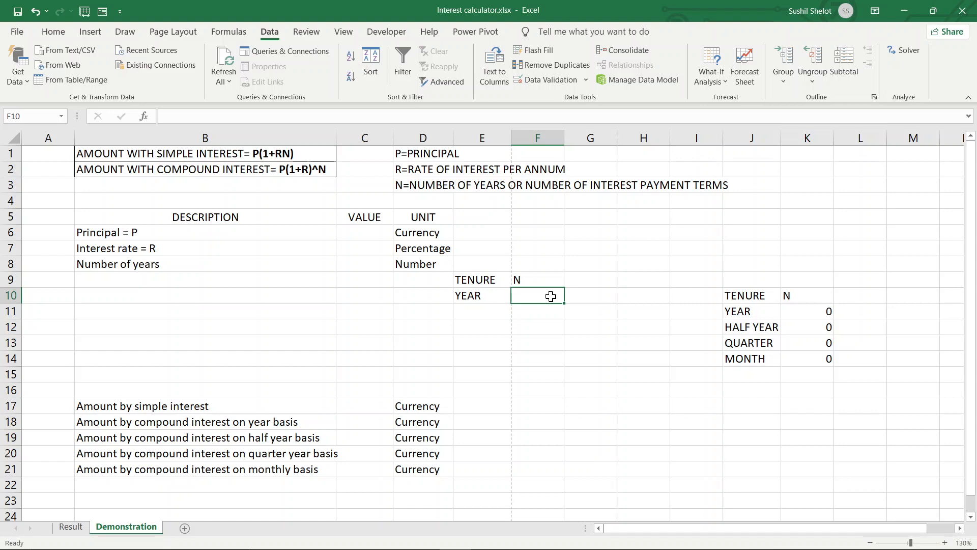
type("=")
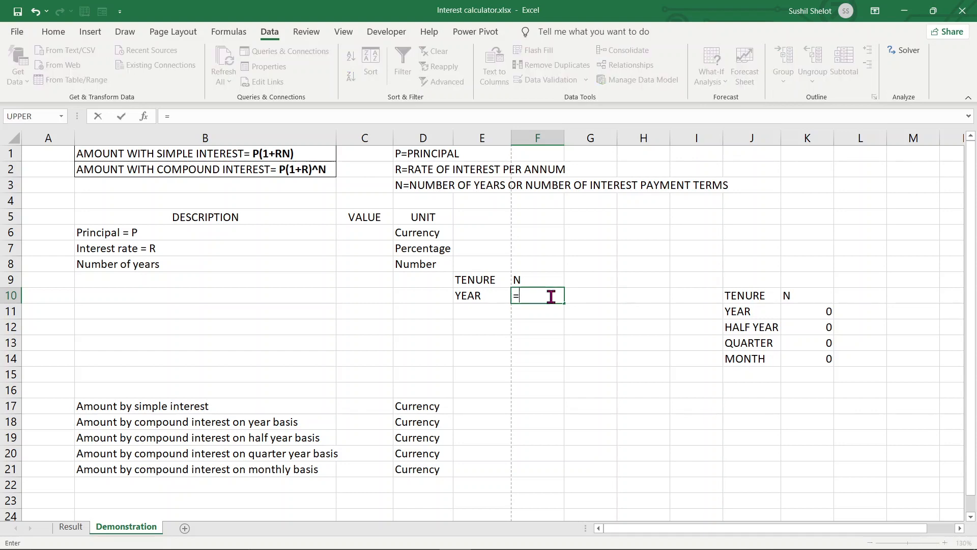
type("dget")
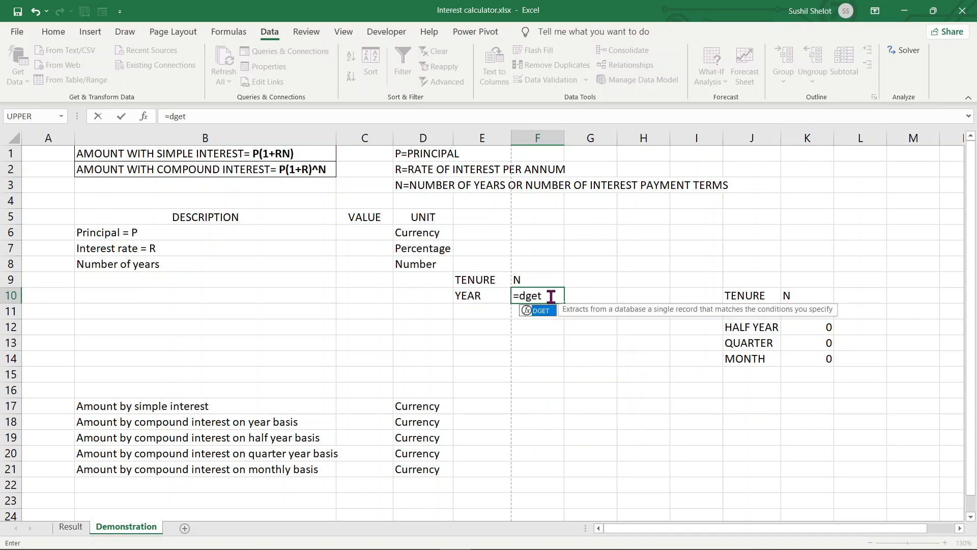
key("Tab")
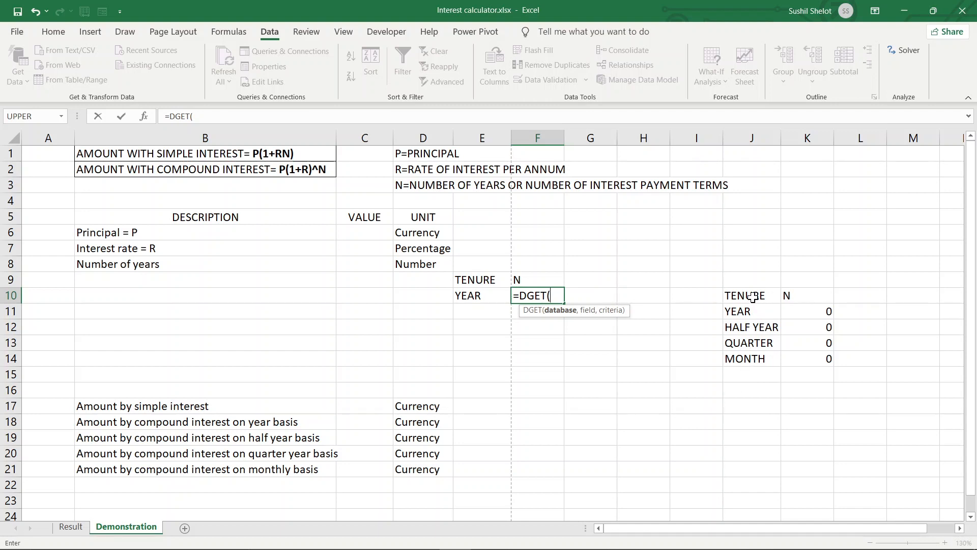
left_click_drag(749, 296, 804, 359)
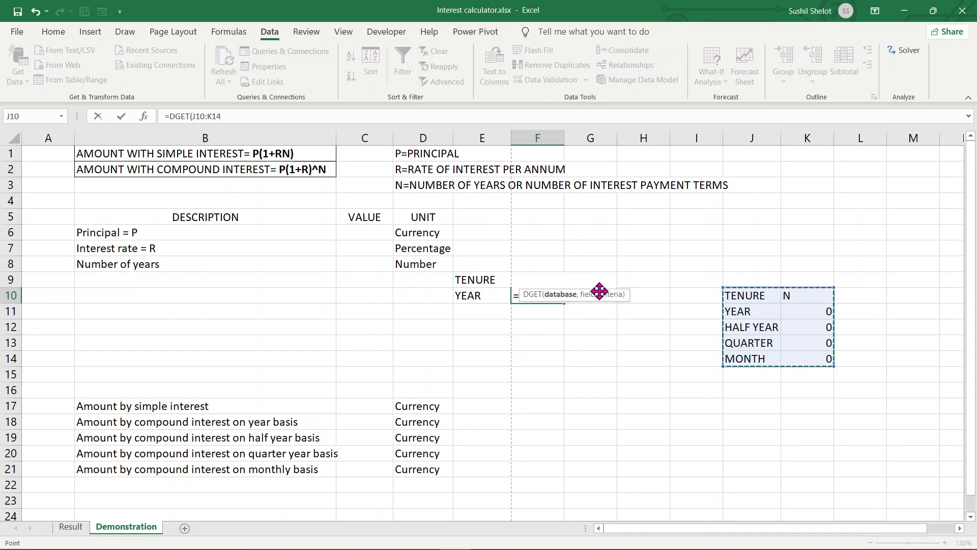
Make the database range in the F10 DGET formula absolute as $J$10:$K$14.
left_click_drag(595, 291, 604, 212)
left_click(558, 295)
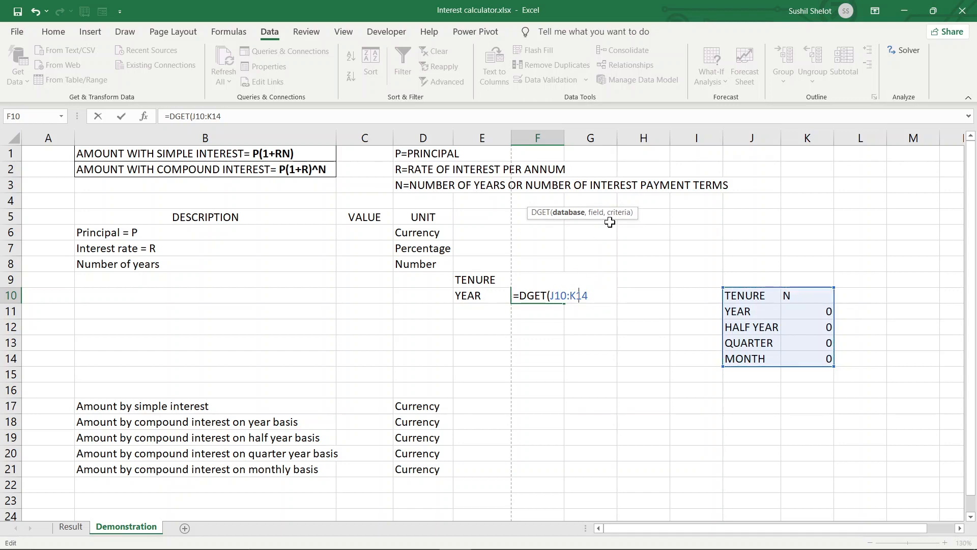
key("shift+Left")
key("shift+Left")
key("shift+Left")
key("shift+Left")
key("shift+Left")
key("F4")
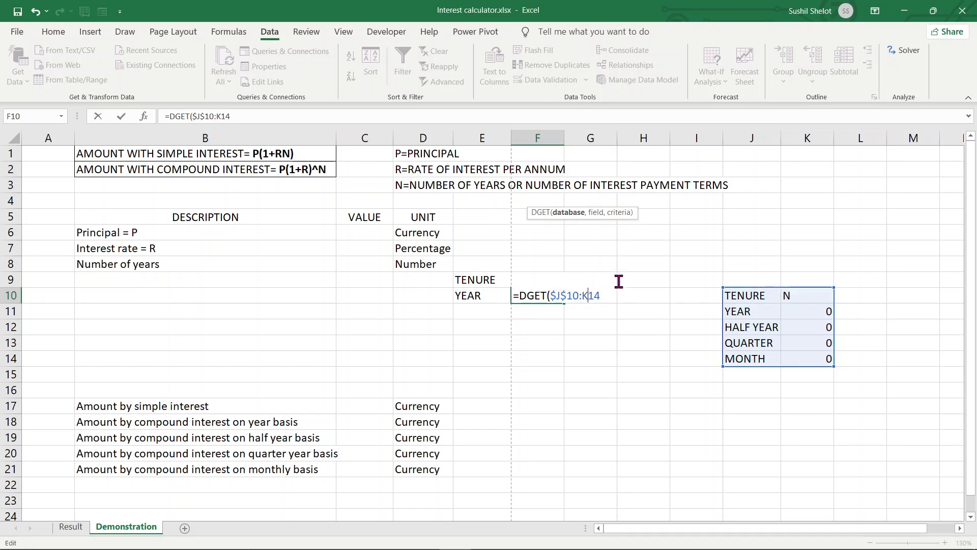
key("F4")
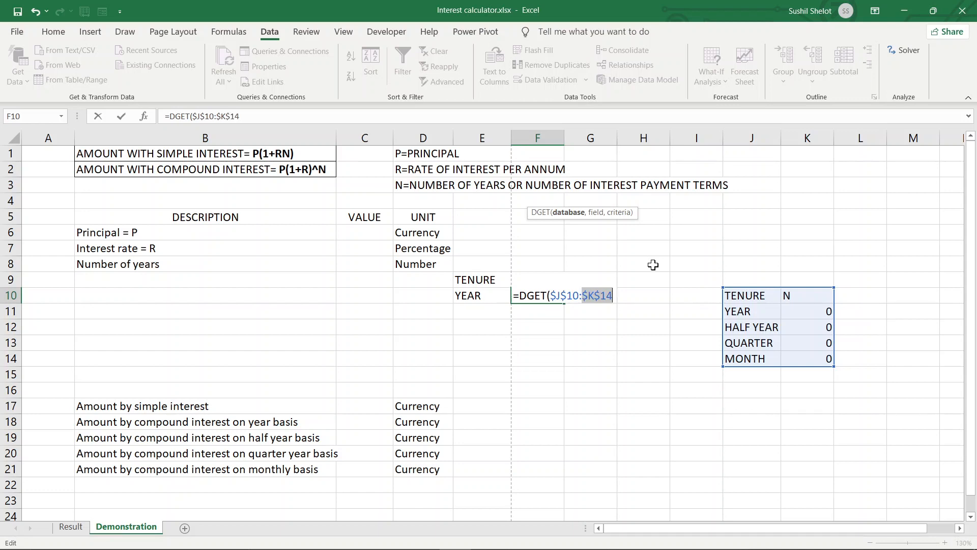
left_click(614, 296)
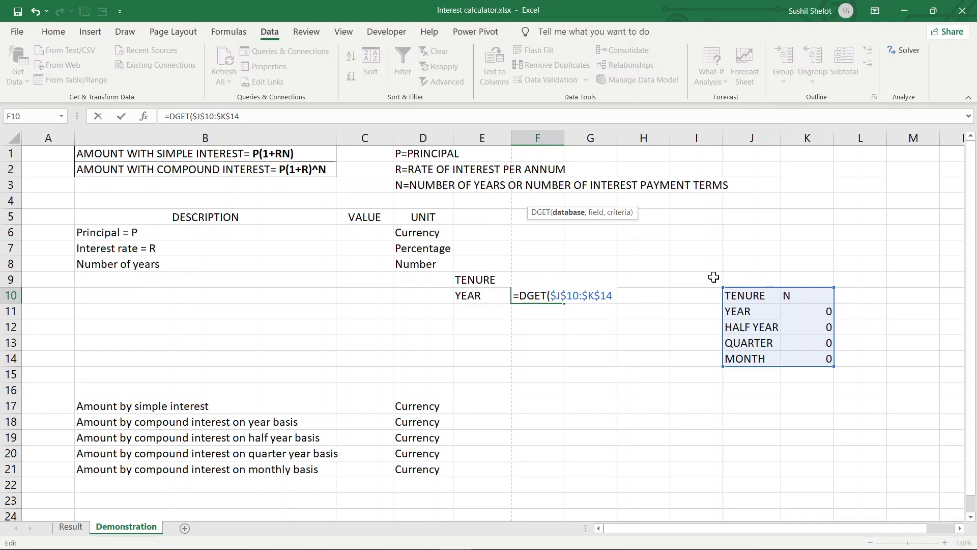
Complete the F10 DGET formula with "N" as the field and $E$9:$E$10 as the absolute criteria range.
type(",")
type("N\",")
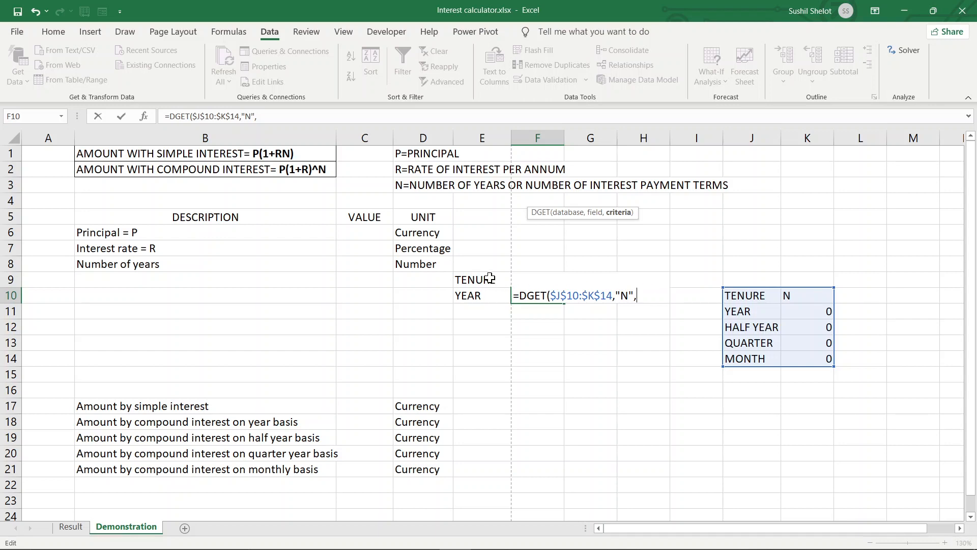
left_click_drag(490, 278, 489, 295)
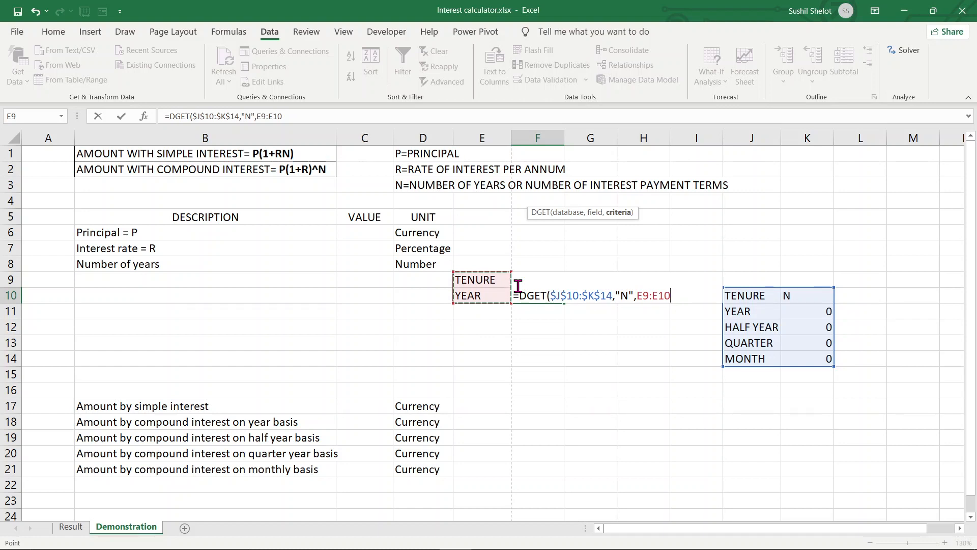
key("F4")
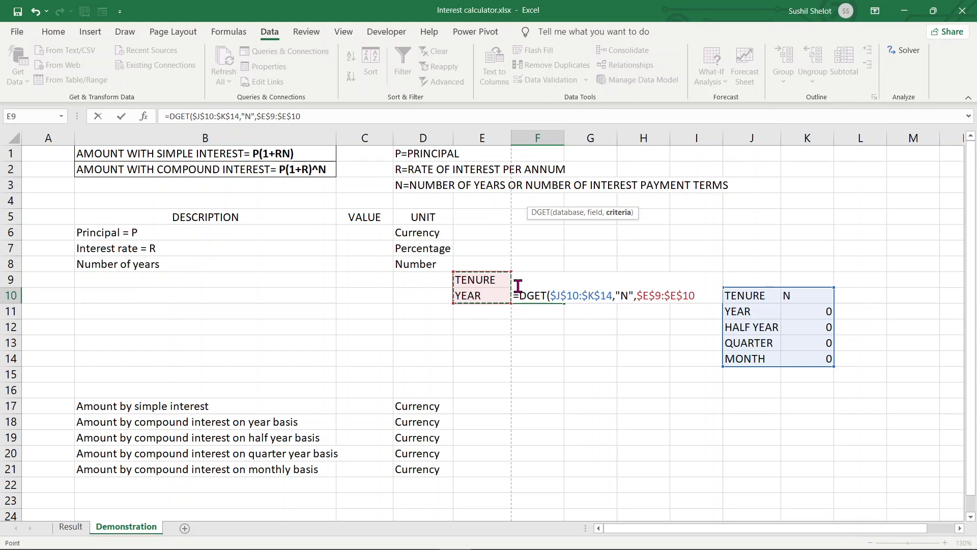
type(")")
key("Return")
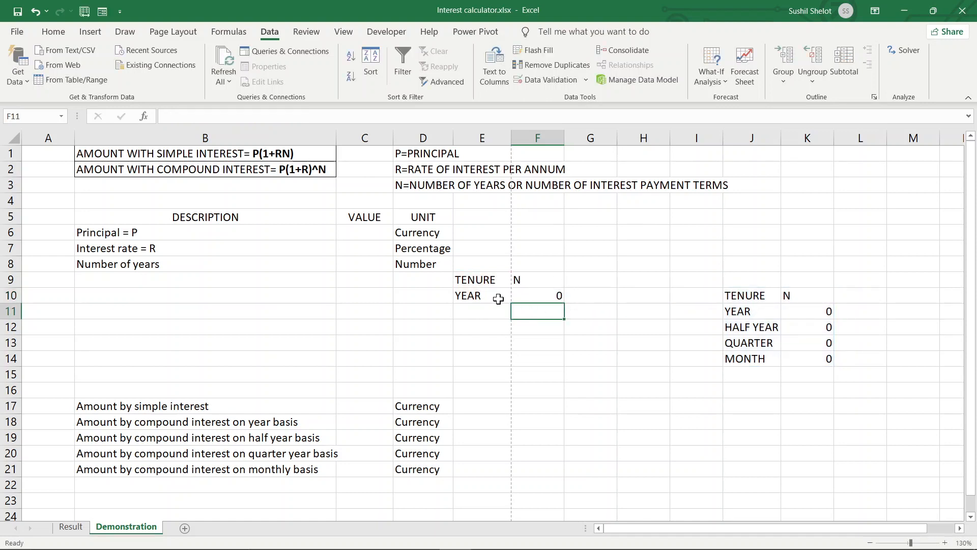
Check the tenure cell and the DGET formula, and enter 3 as the number of years in C8.
left_click(495, 295)
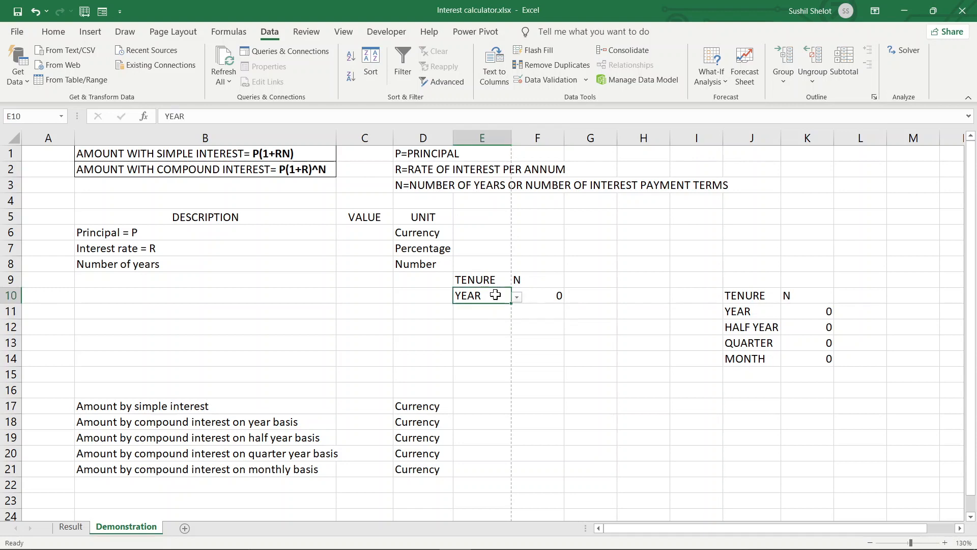
left_click(546, 295)
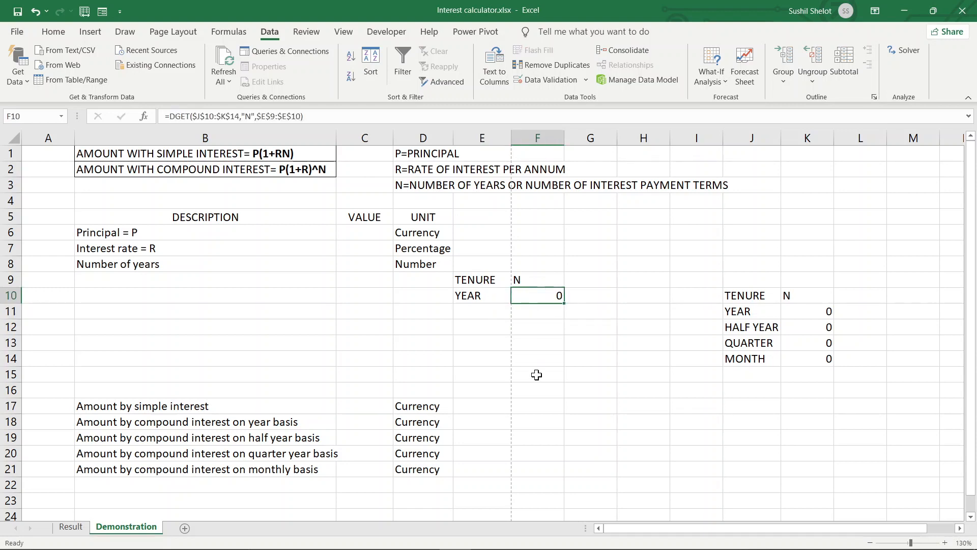
left_click(380, 266)
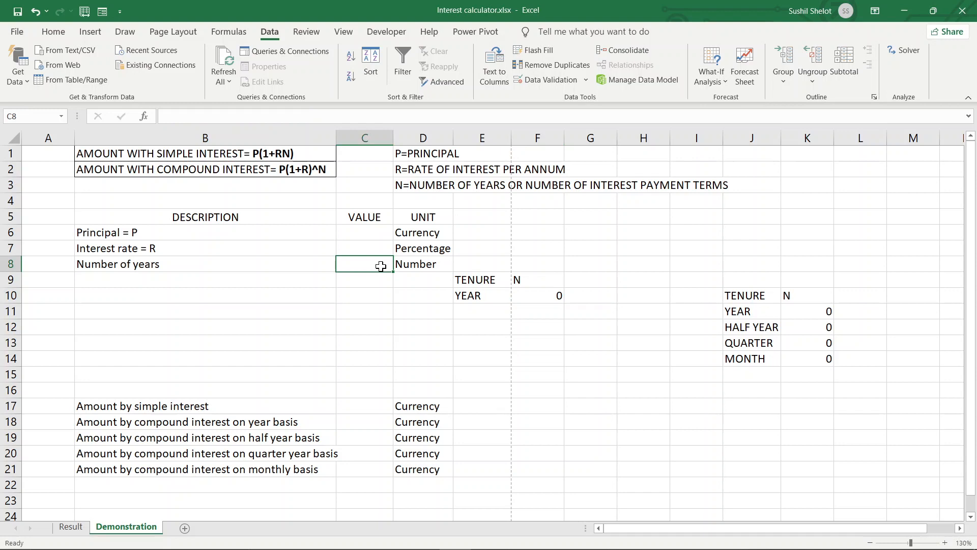
type("3")
key("Return")
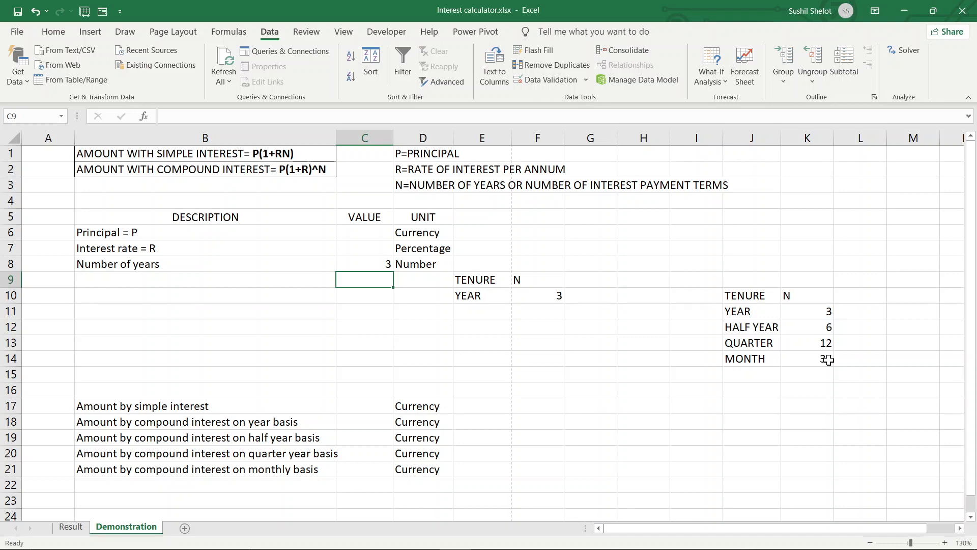
Compare the N values in K11:K14 with the lookup in F10, choosing HALF YEAR as the tenure in E10.
left_click(382, 265)
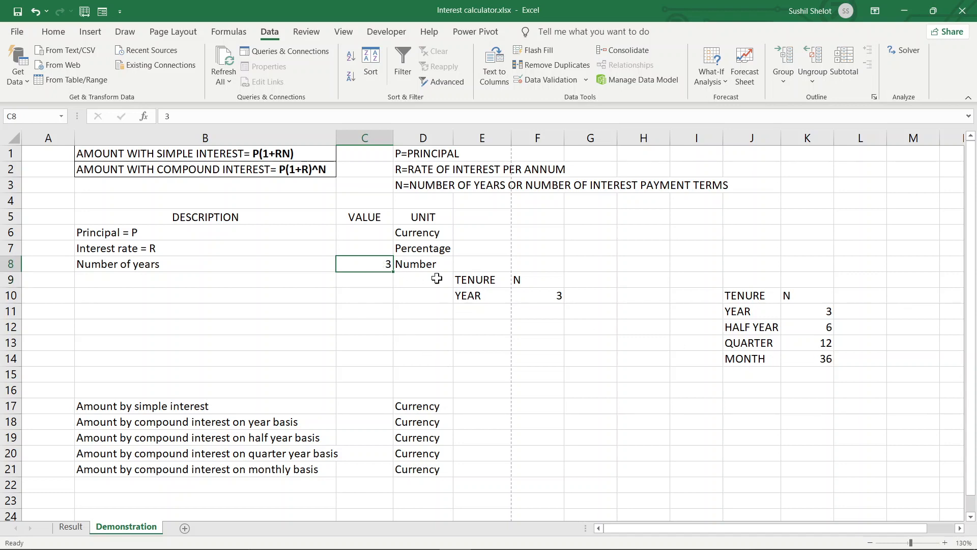
left_click_drag(820, 312, 820, 359)
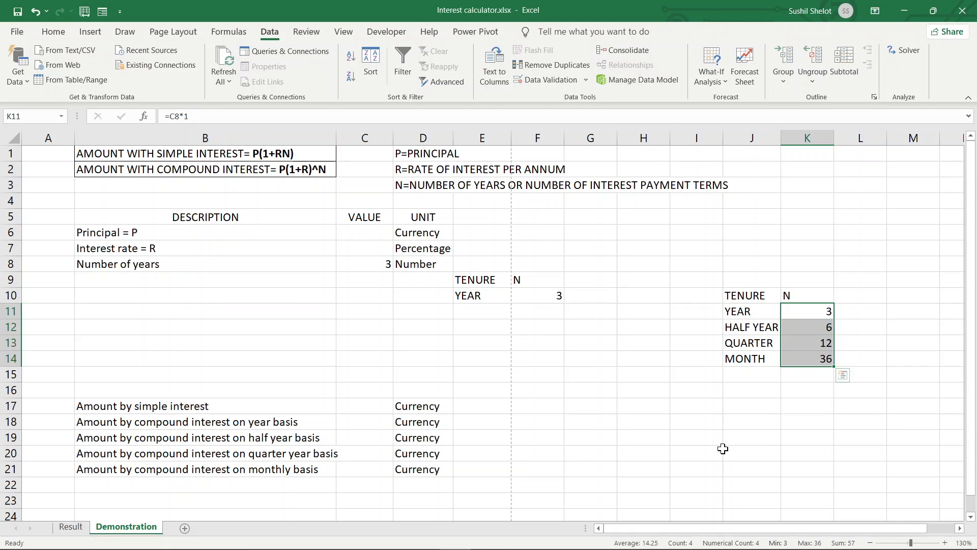
left_click(807, 311)
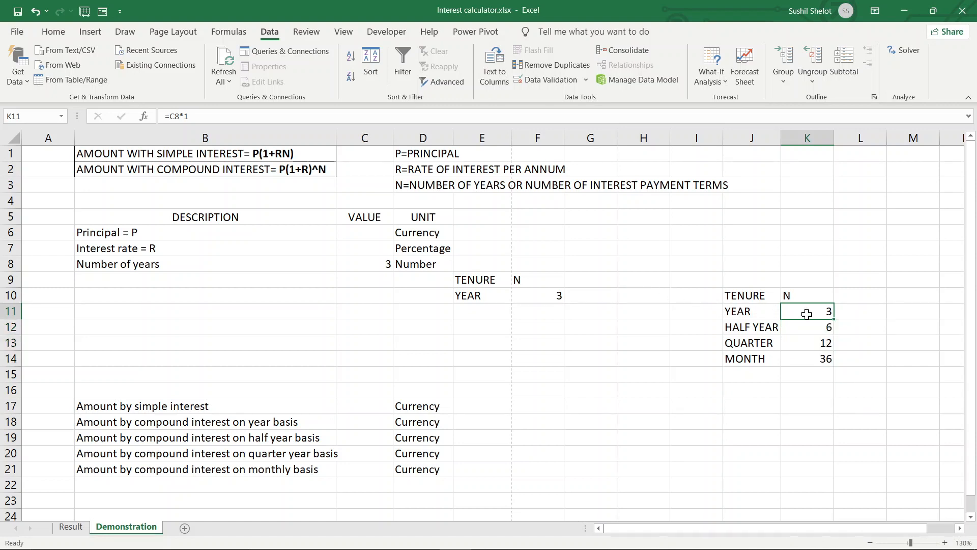
left_click(763, 328)
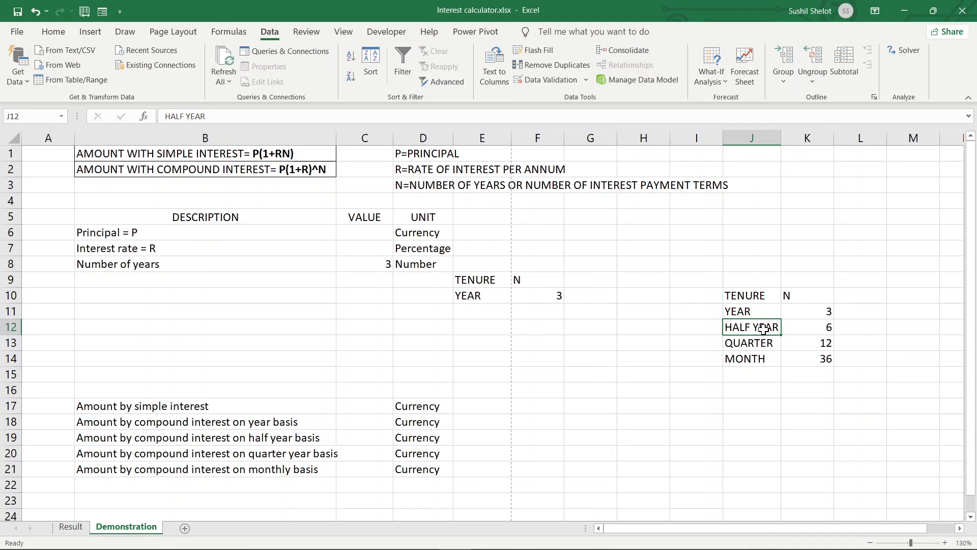
left_click(473, 297)
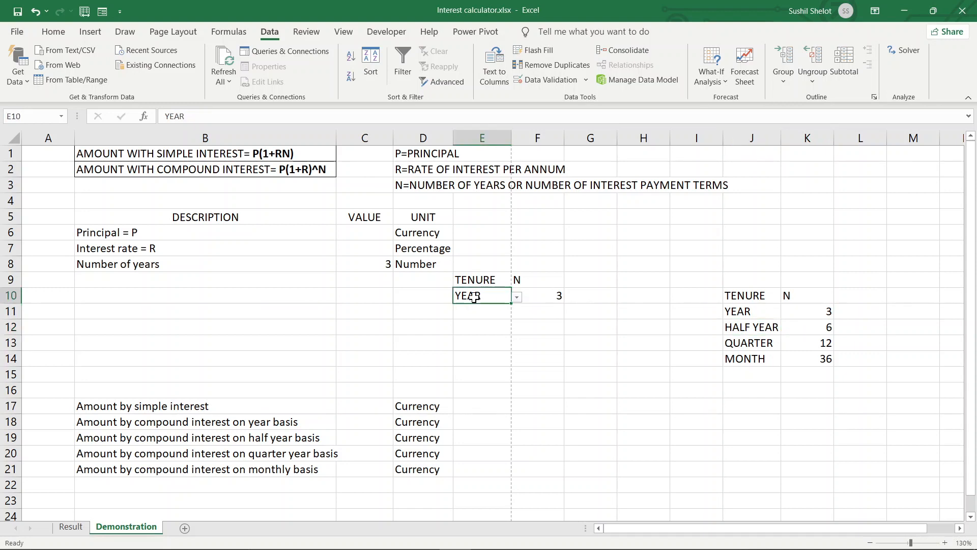
left_click(516, 297)
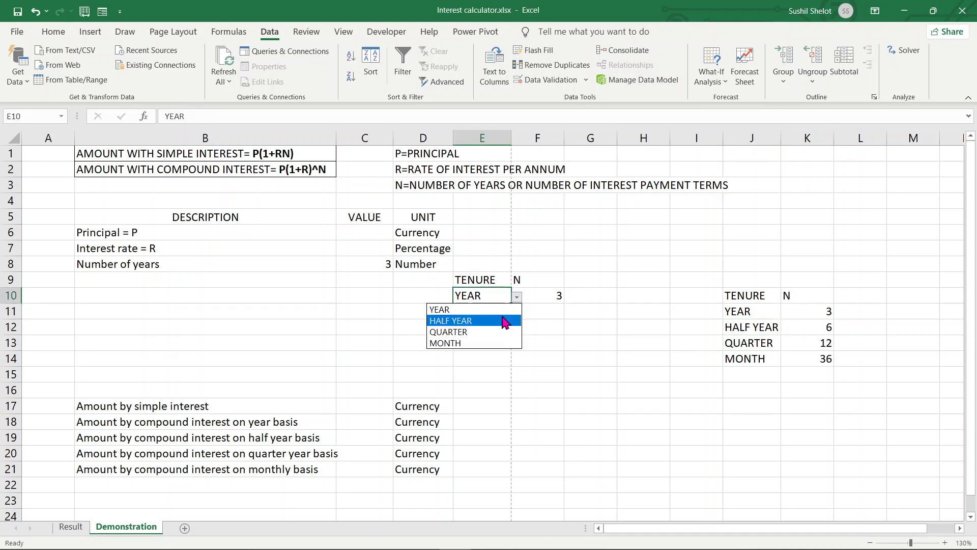
left_click(503, 320)
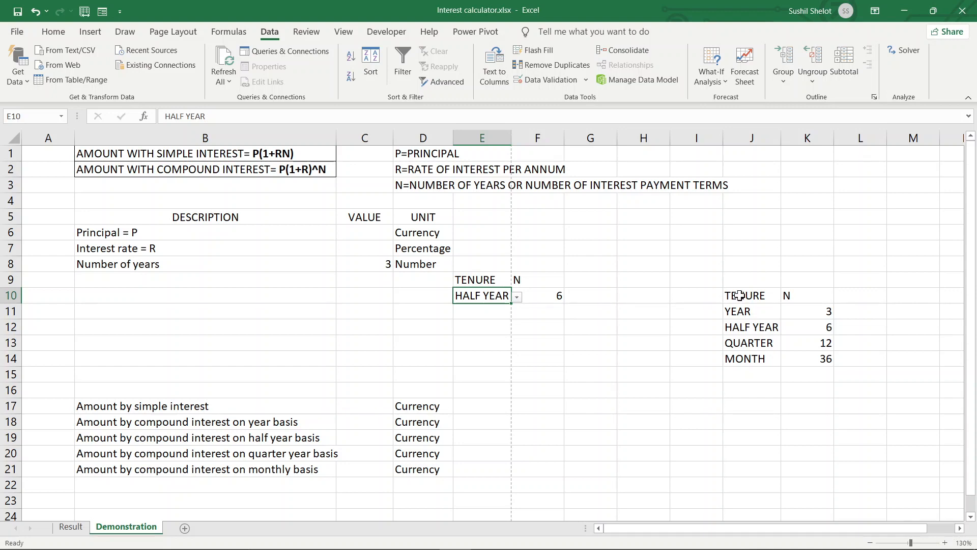
left_click_drag(739, 295, 803, 360)
left_click(551, 295)
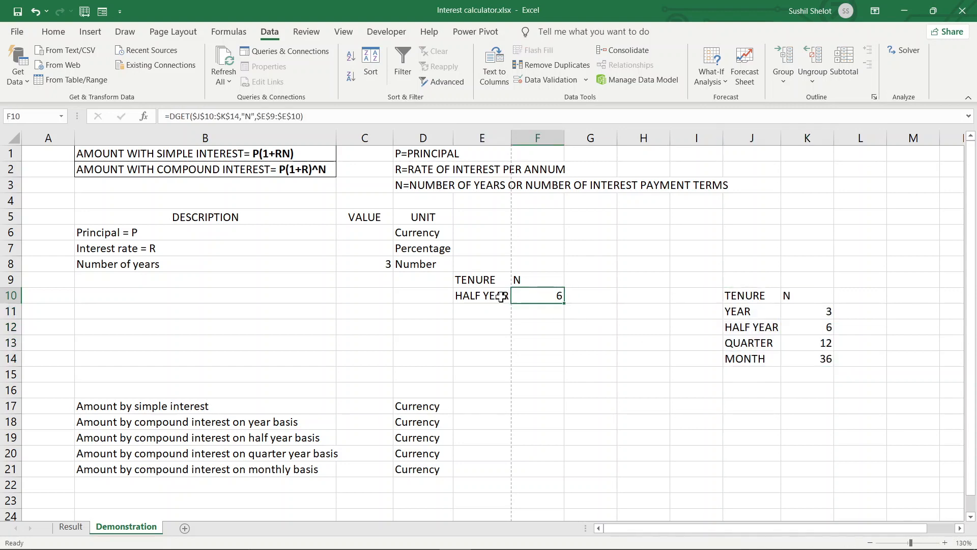
Test the N lookup by setting the tenure in E10 to QUARTER, followed by MONTH.
left_click(502, 296)
left_click(517, 299)
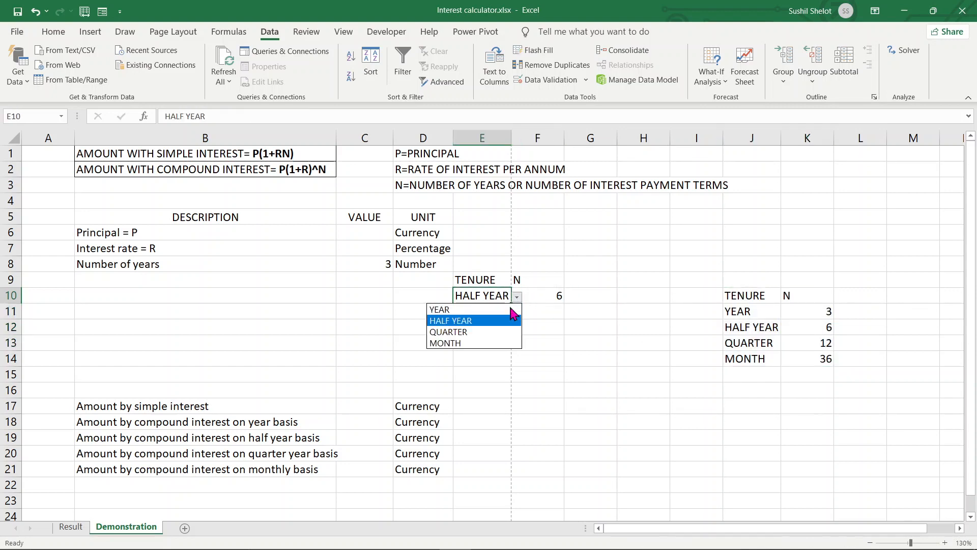
left_click(488, 334)
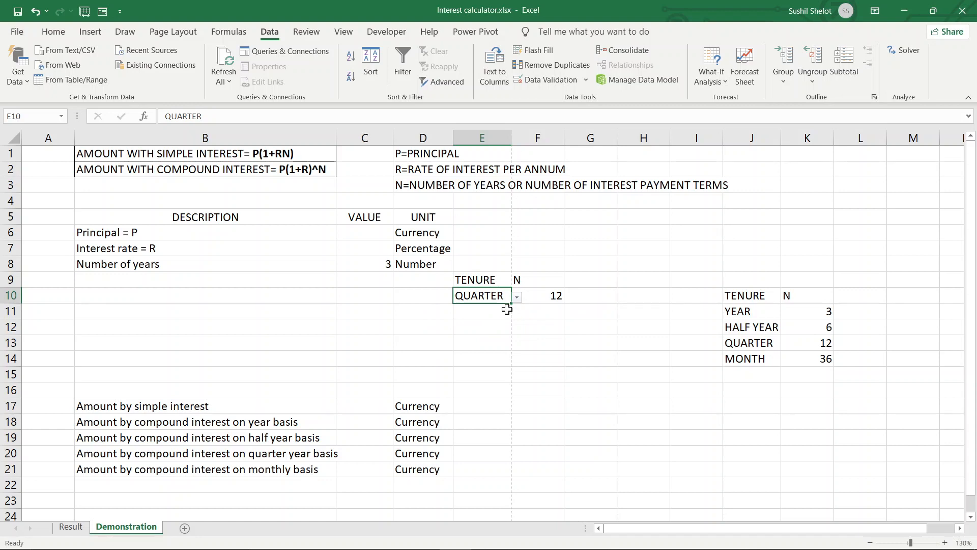
left_click(517, 298)
left_click(492, 343)
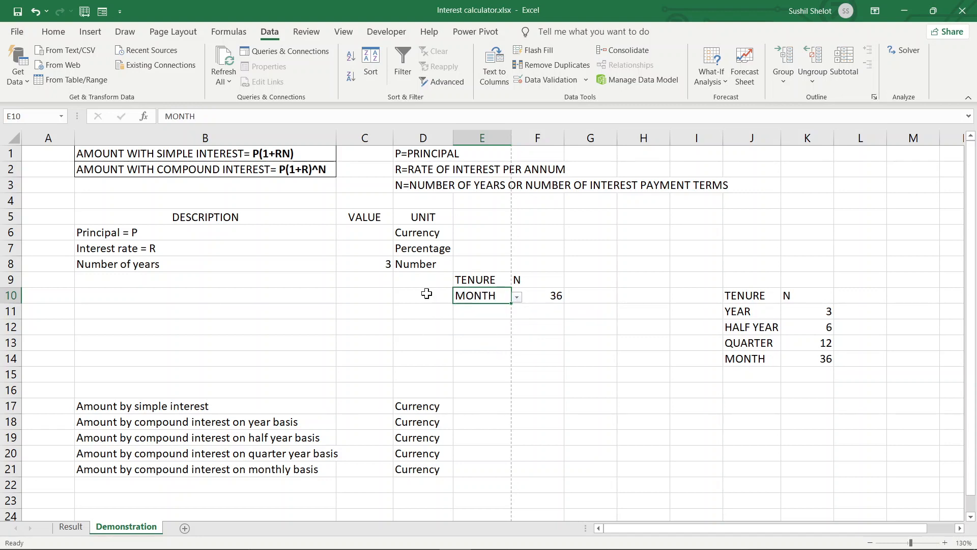
Set the number of years in C8 to 1.
left_click(379, 263)
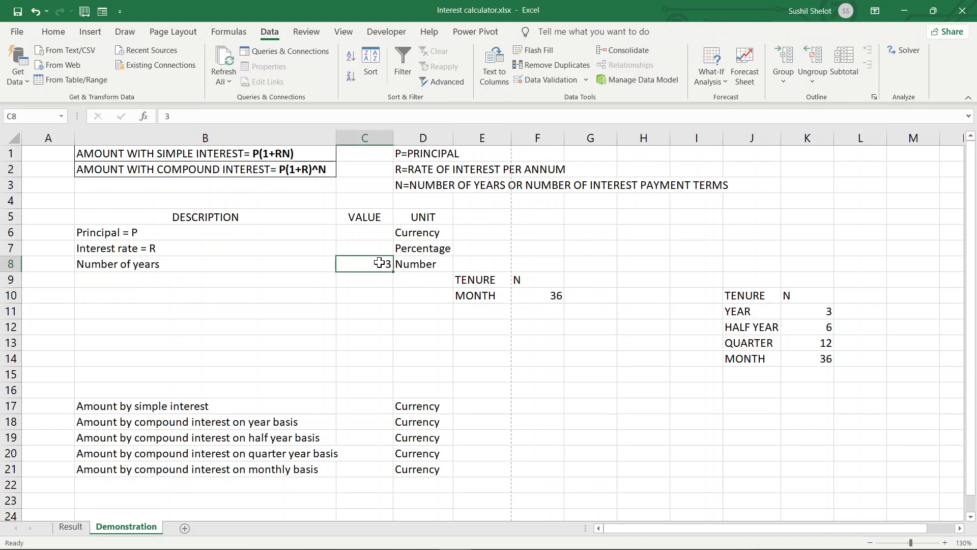
type("1")
key("Return")
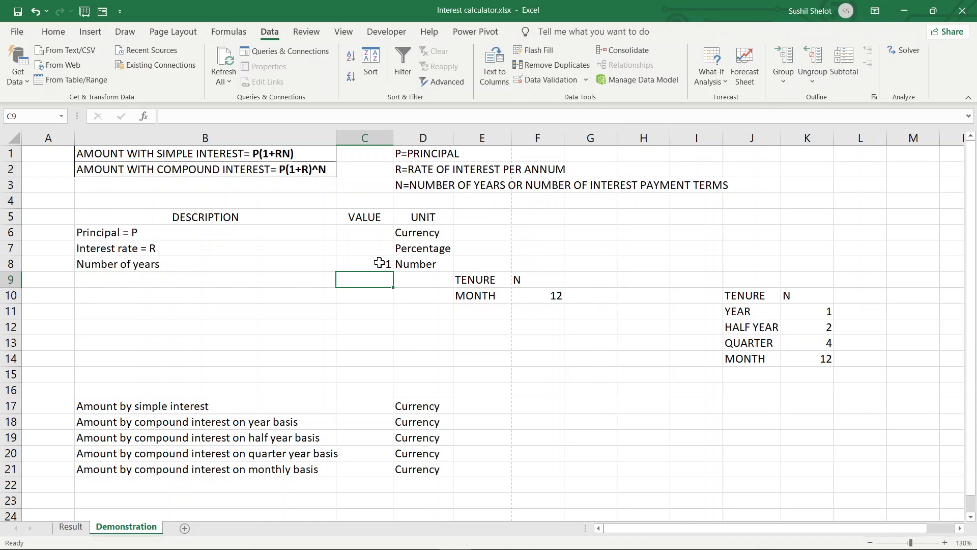
Start an IF formula in C17 for the simple interest amount, testing whether E10 equals J11.
left_click(376, 407)
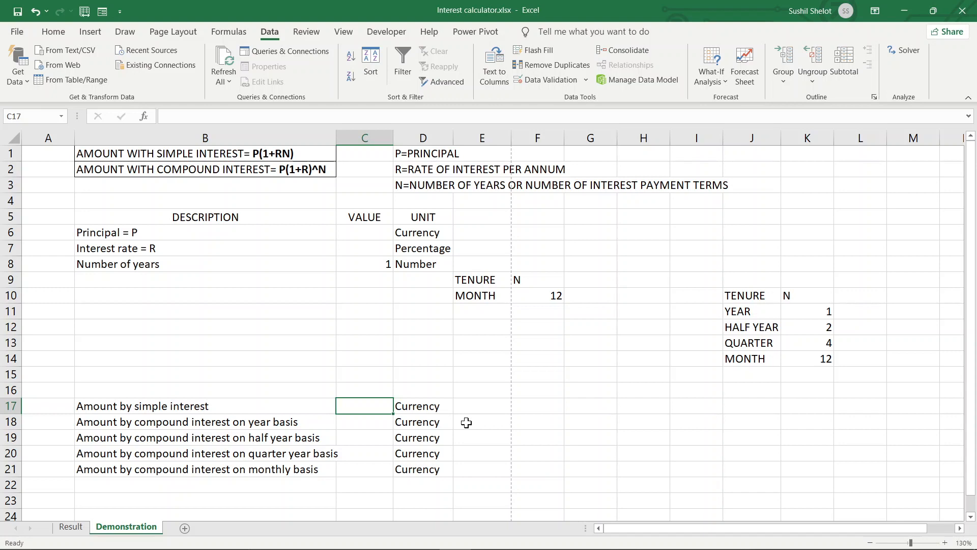
type("=")
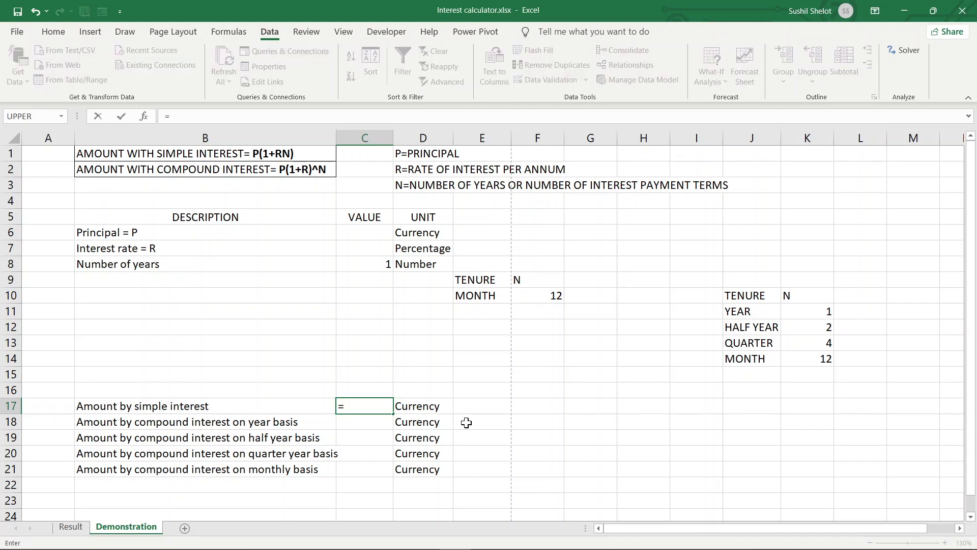
type("if")
key("Tab")
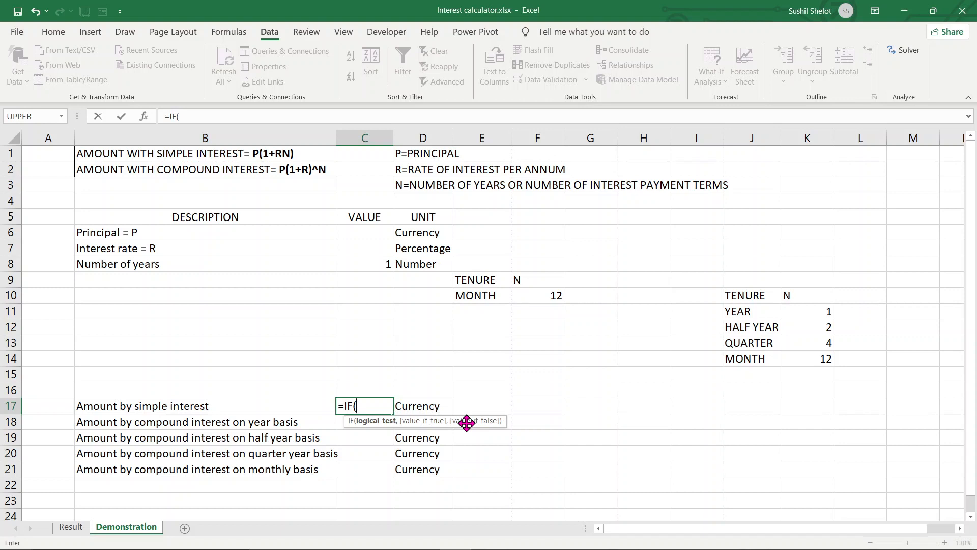
left_click(480, 296)
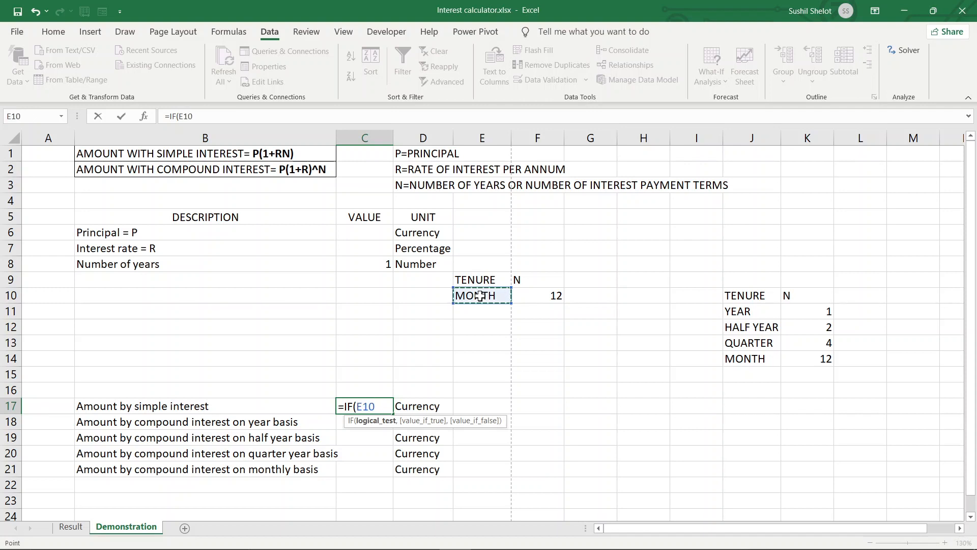
type("=")
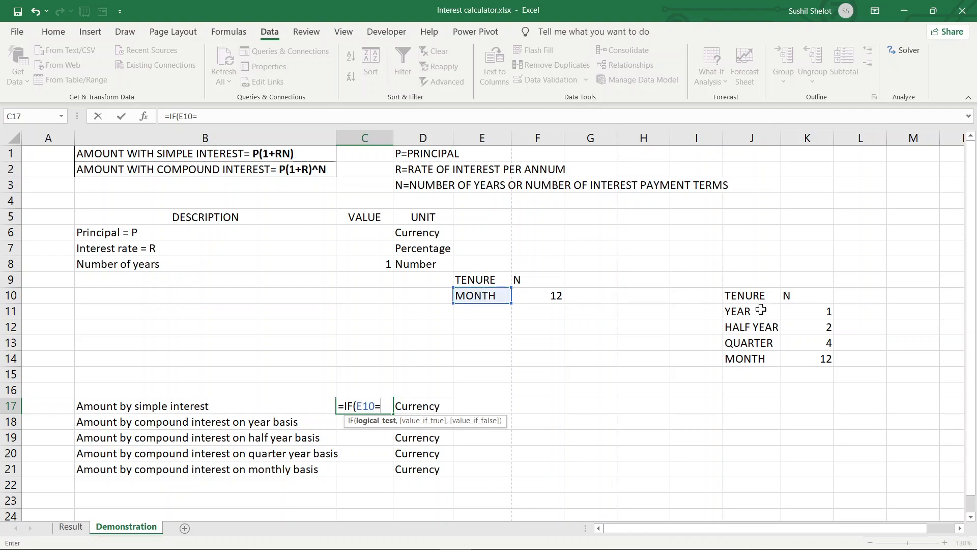
left_click(759, 310)
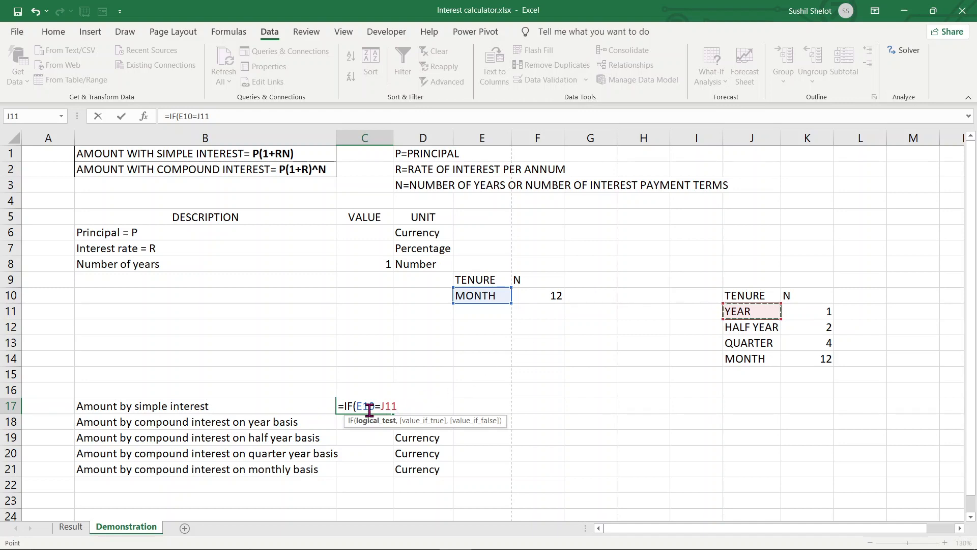
Make the E10 reference absolute as $E$10 in the C17 formula and close off its logical test.
left_click(369, 408)
key("F4")
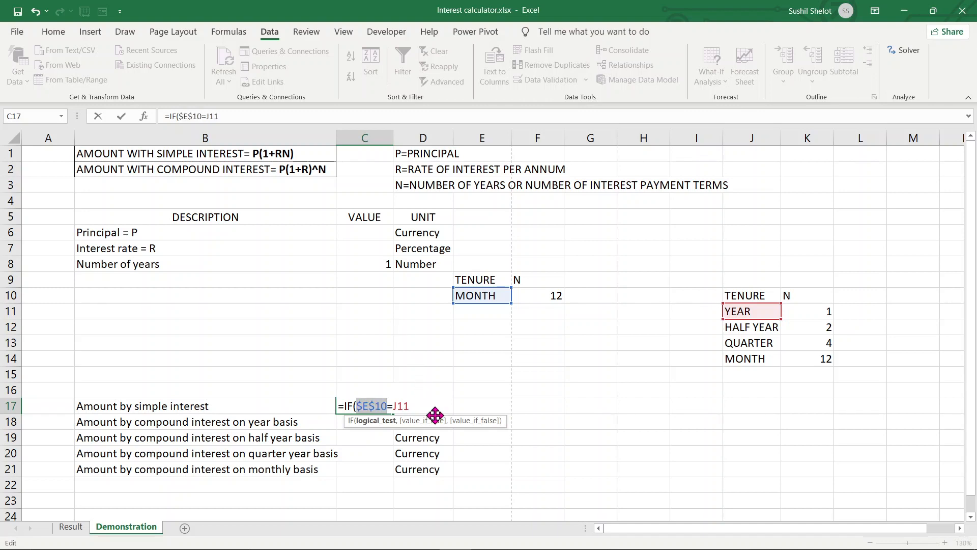
left_click(411, 405)
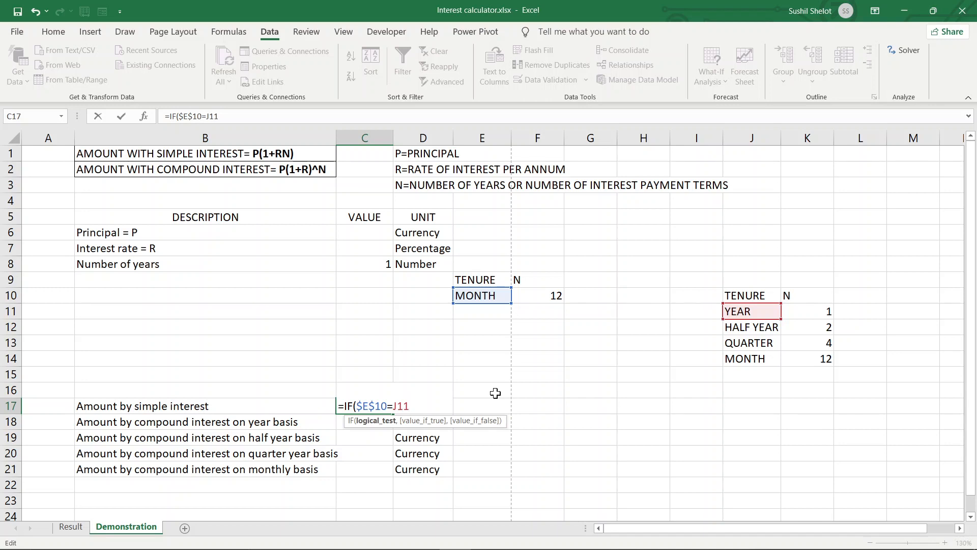
type(",")
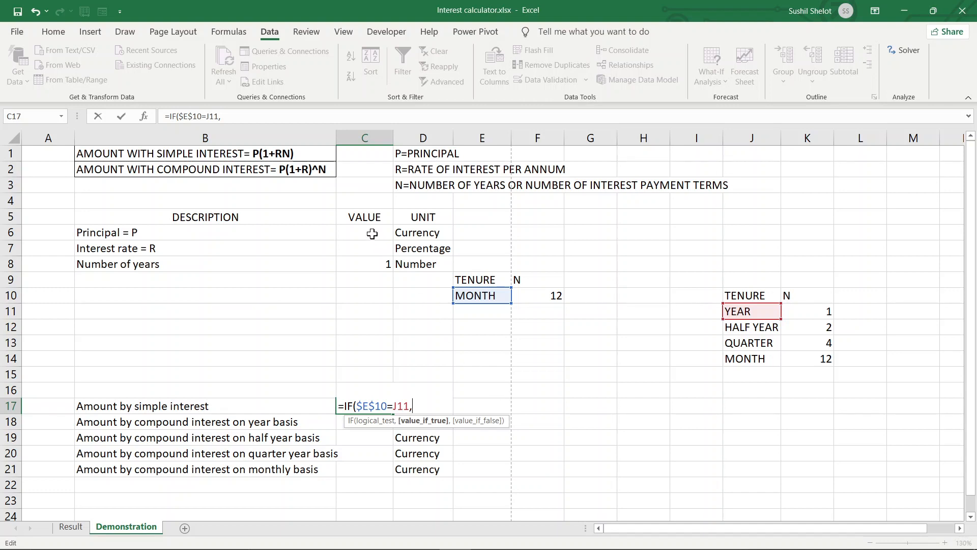
Enter $C$6(1+$C$7*$F$10) as the value-if-true argument of the IF formula in C17, using absolute references.
left_click(372, 233)
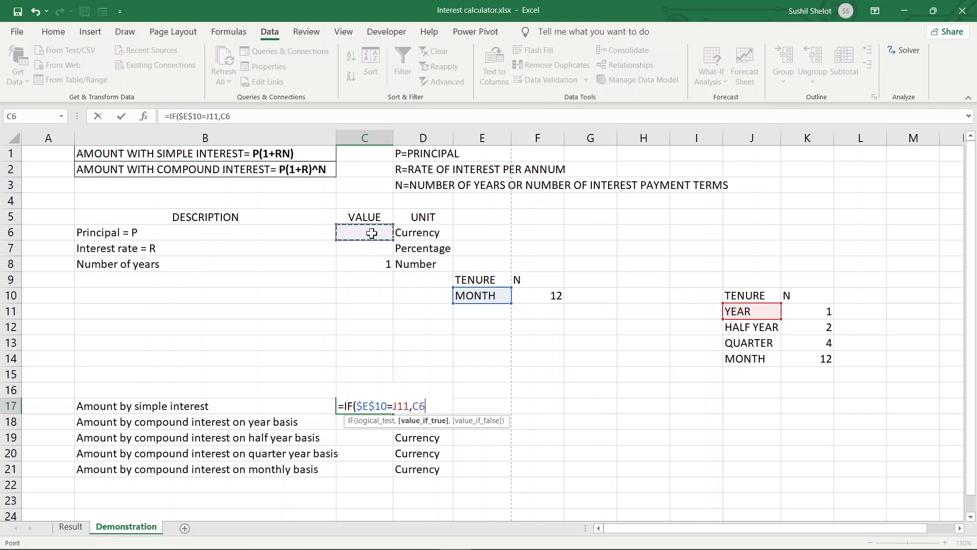
key("F4")
type("(")
type("1+")
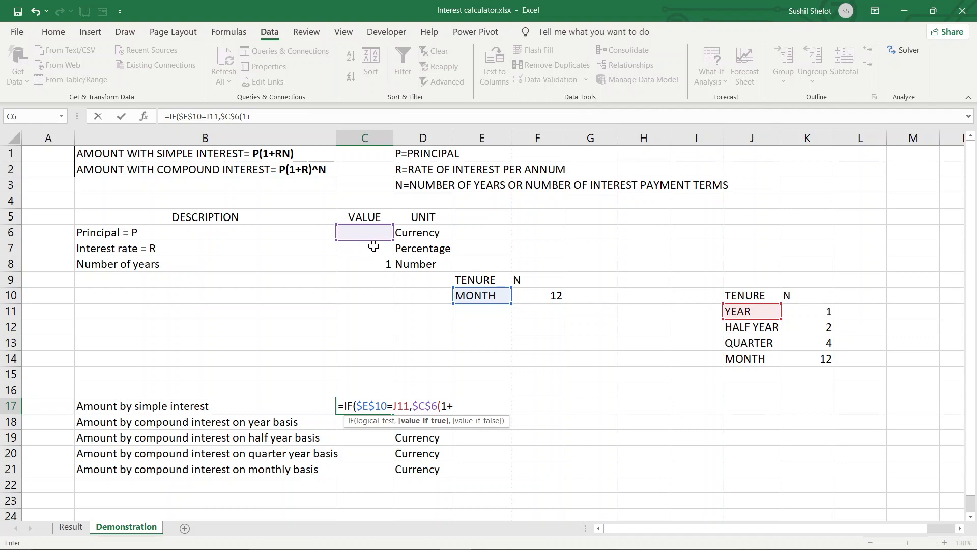
left_click(373, 246)
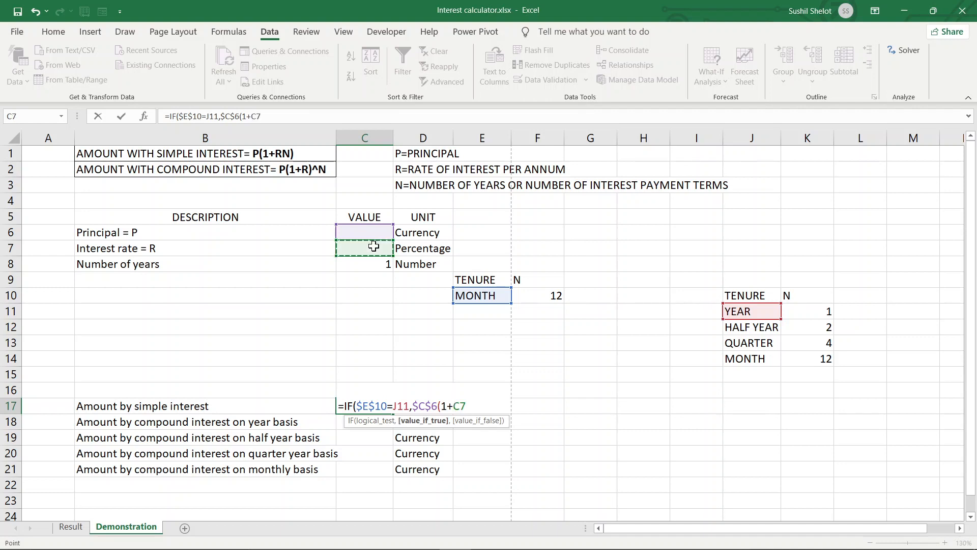
key("F4")
type("*")
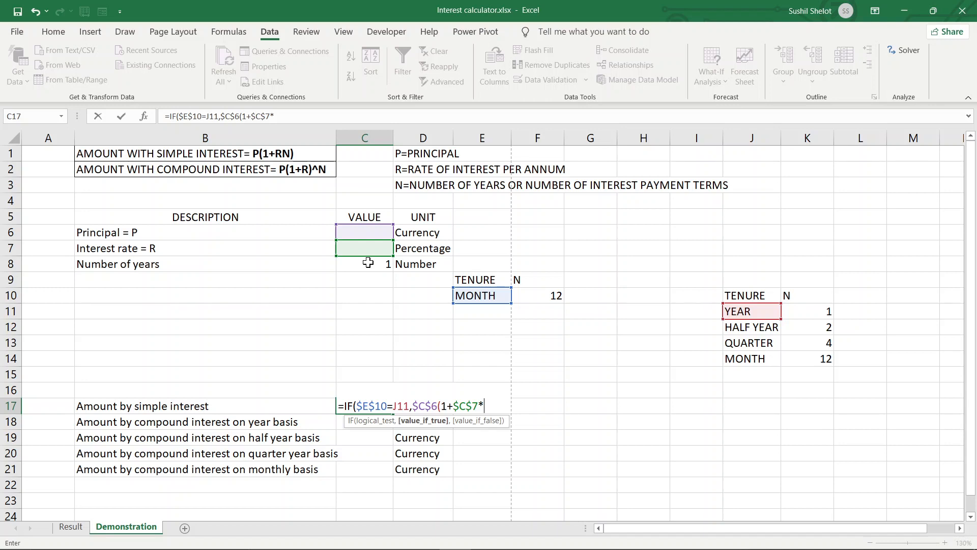
left_click(544, 295)
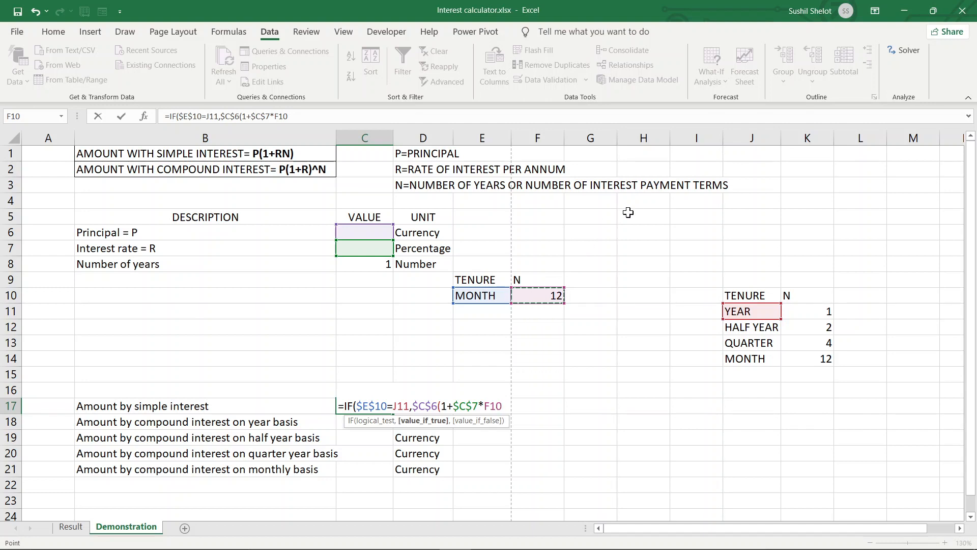
key("F4")
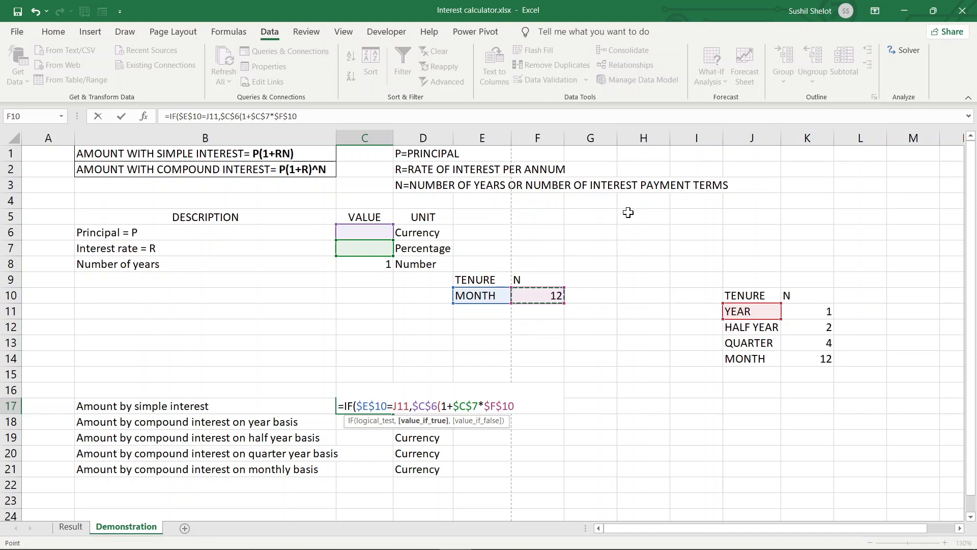
type(")")
Complete the C17 formula with "NOT VALID" as its value-if-false argument.
type(",")
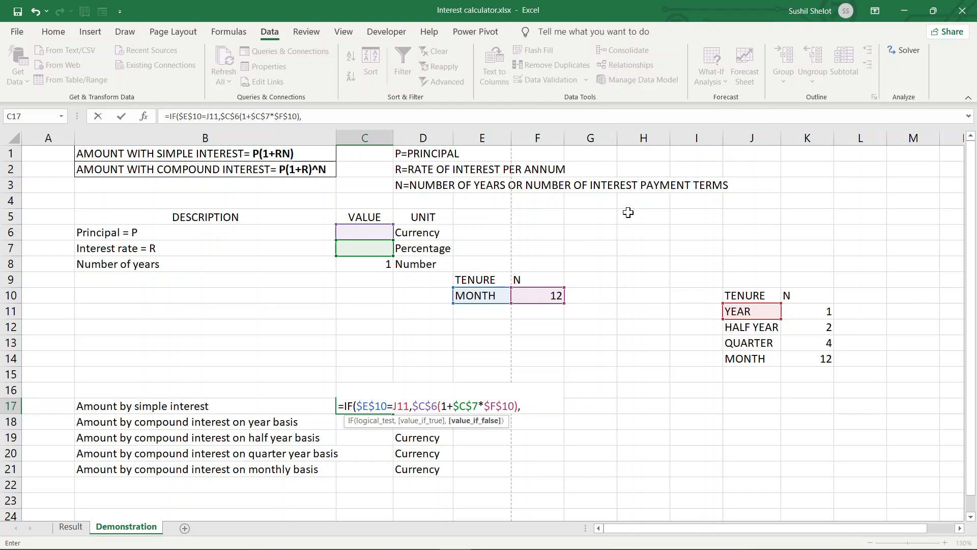
type("\"NOT VALID\"")
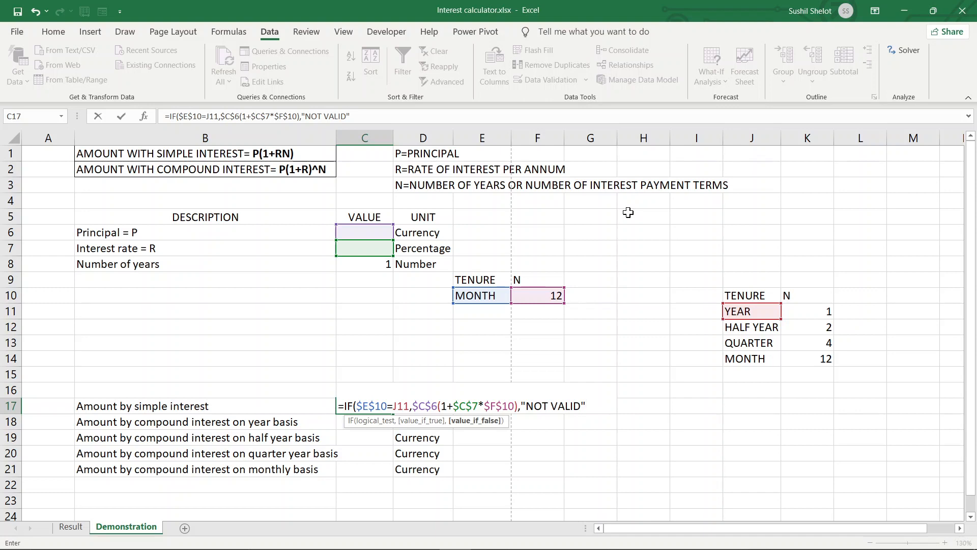
type(")")
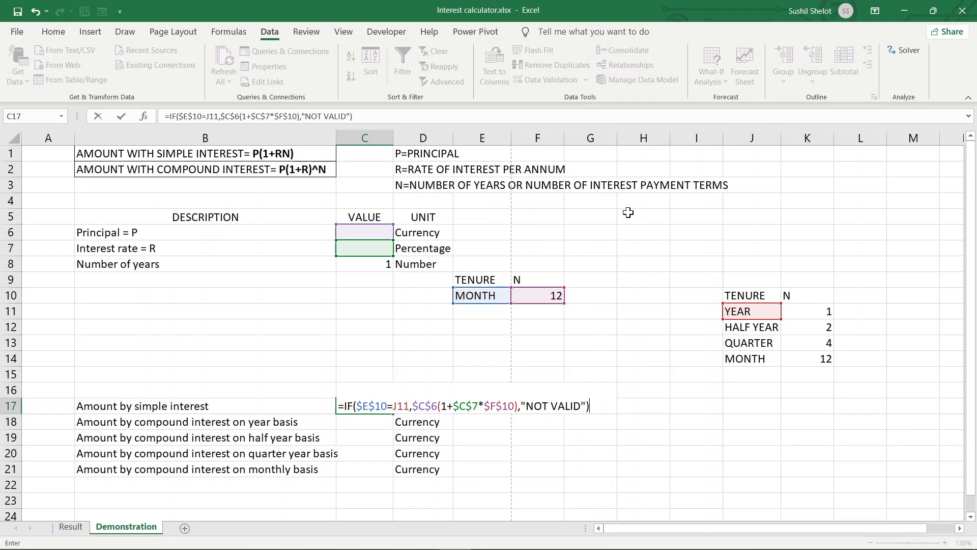
key("Return")
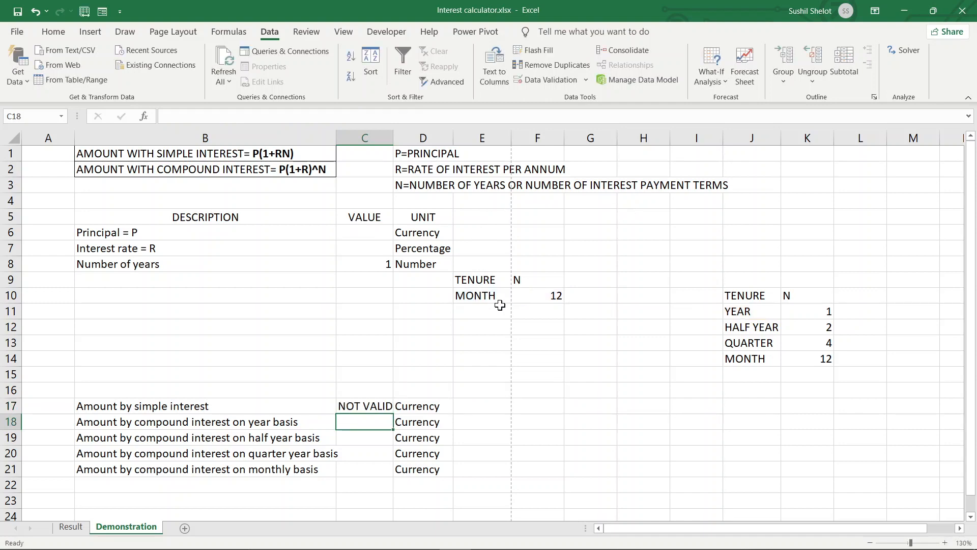
Set the tenure in E10 to YEAR to test the simple interest formula.
left_click(486, 296)
left_click(515, 297)
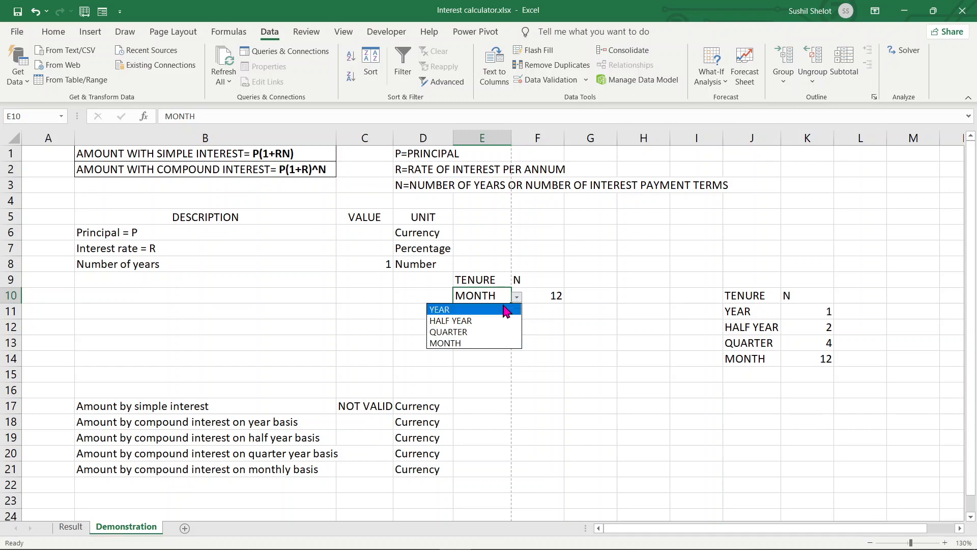
left_click(503, 308)
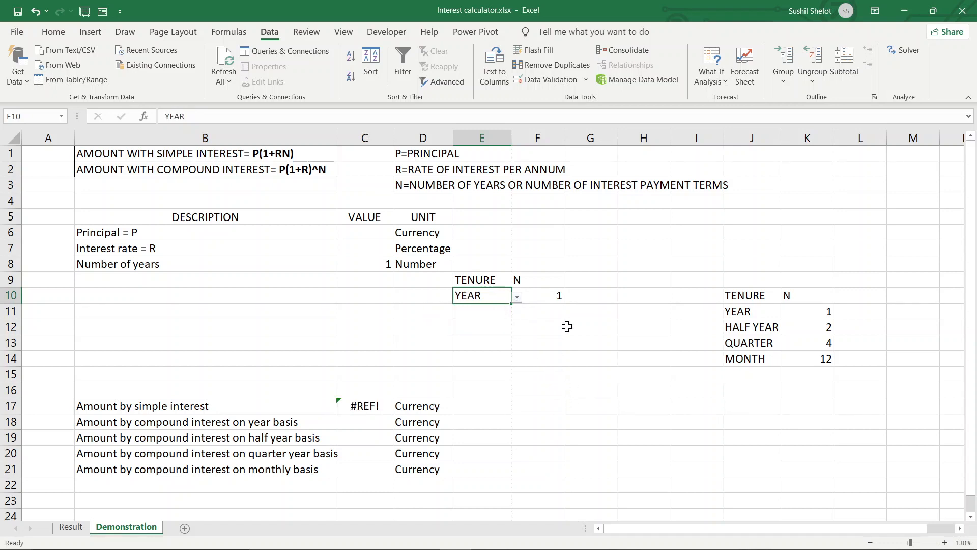
Correct the C17 formula by inserting a multiplication sign between $C$6 and the bracketed term.
left_click(367, 408)
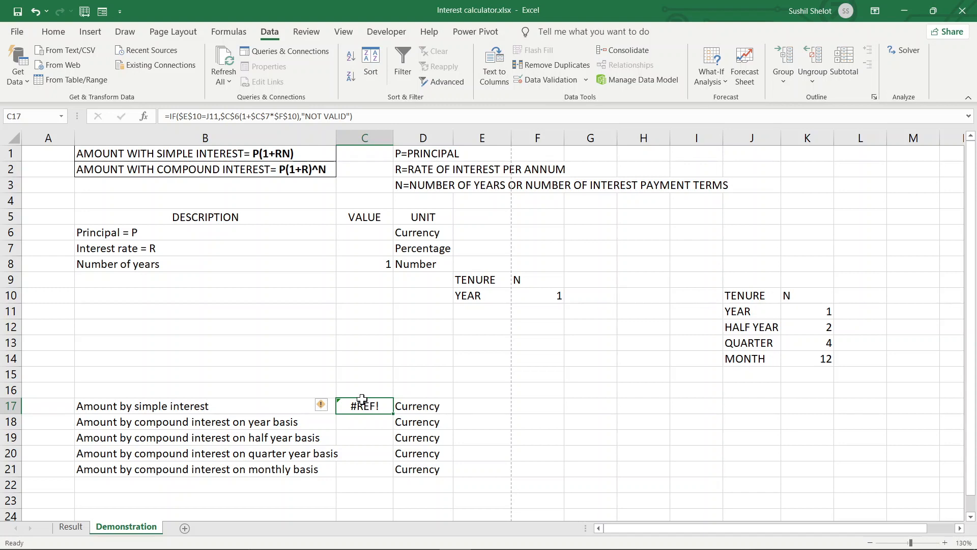
left_click(242, 117)
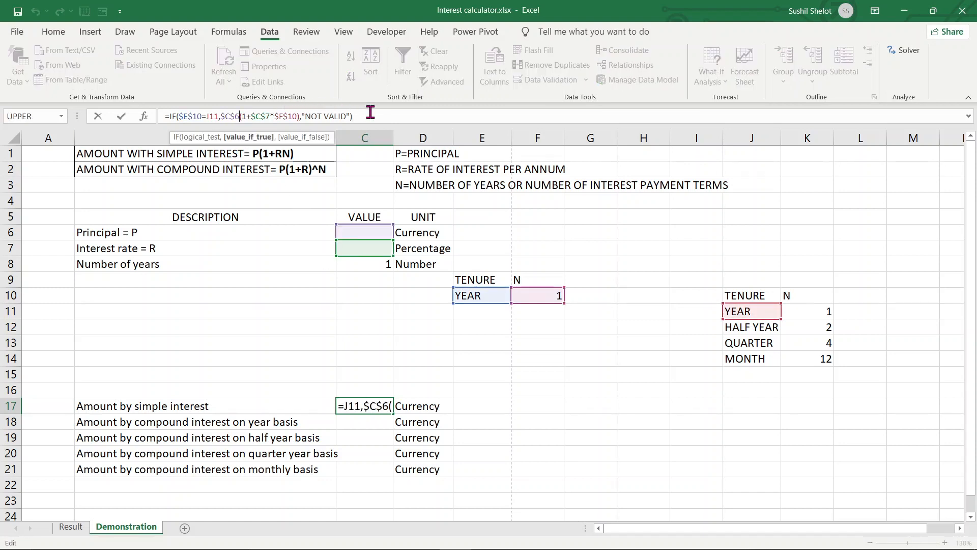
type("*")
key("Return")
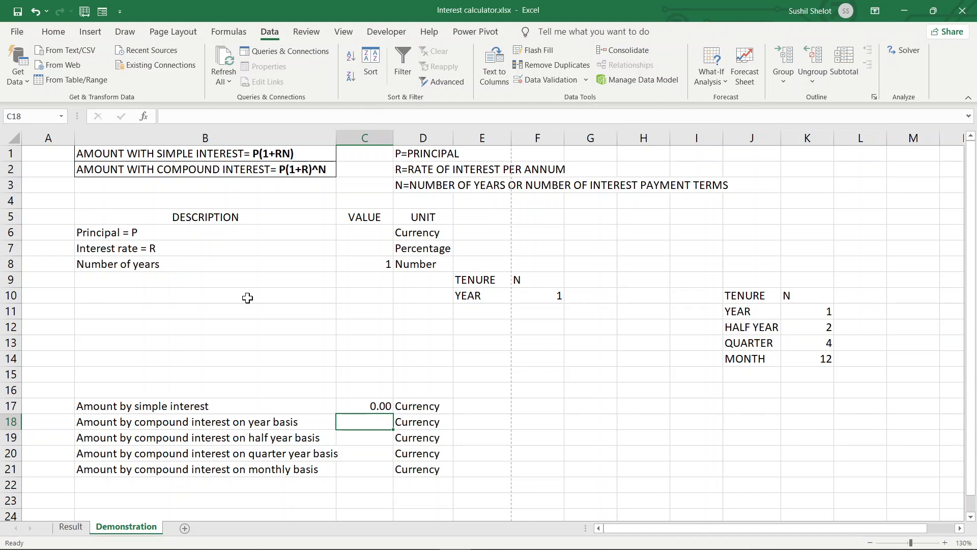
Fill the simple interest formula from C17 down into C18.
left_click(159, 406)
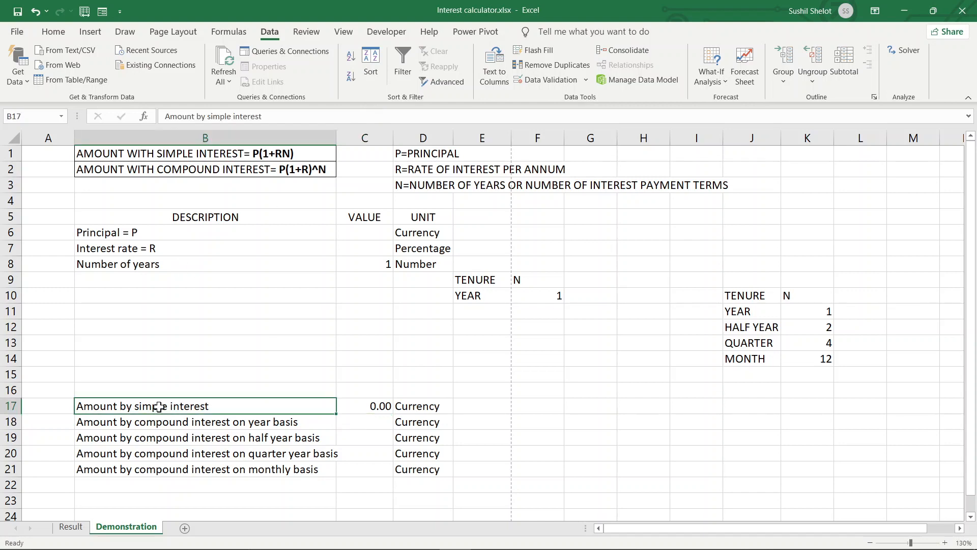
left_click(364, 405)
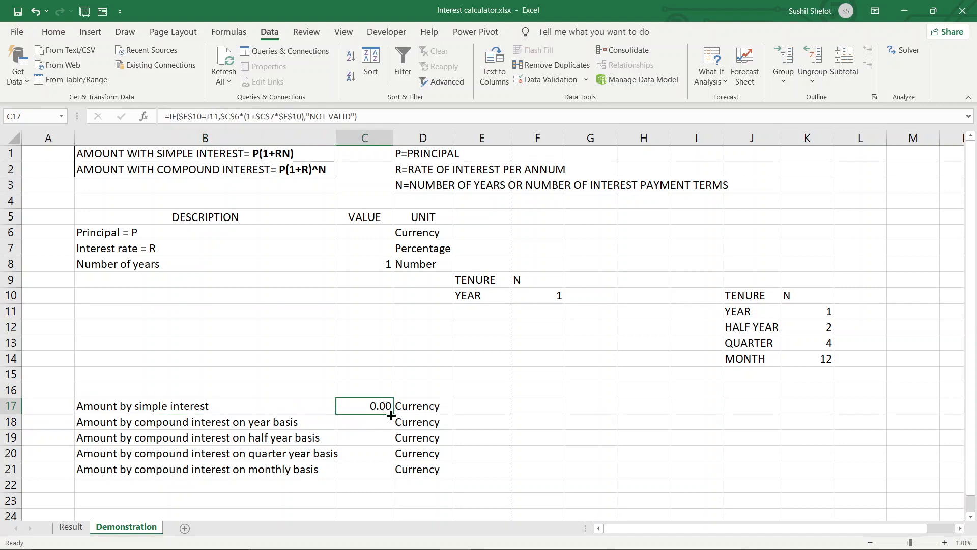
left_click_drag(390, 415, 391, 424)
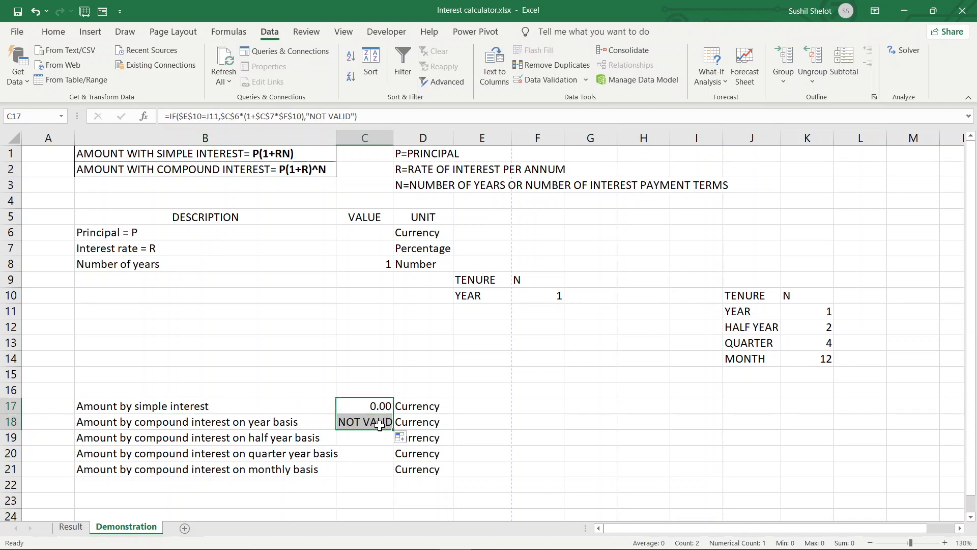
Change the value-if-true argument in C18 to the compound interest expression $C$6*(1+$C$7)^$F$10.
double_click(376, 423)
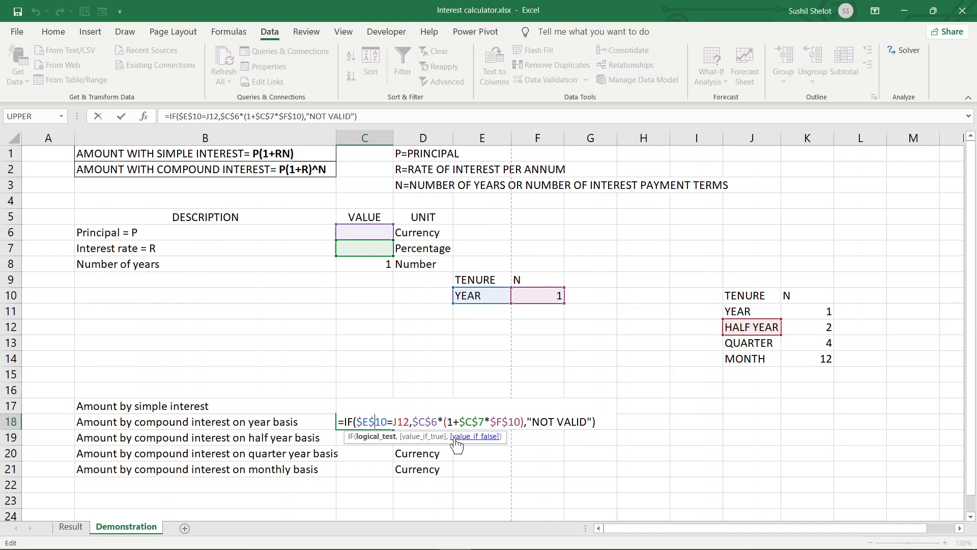
left_click_drag(460, 423, 519, 422)
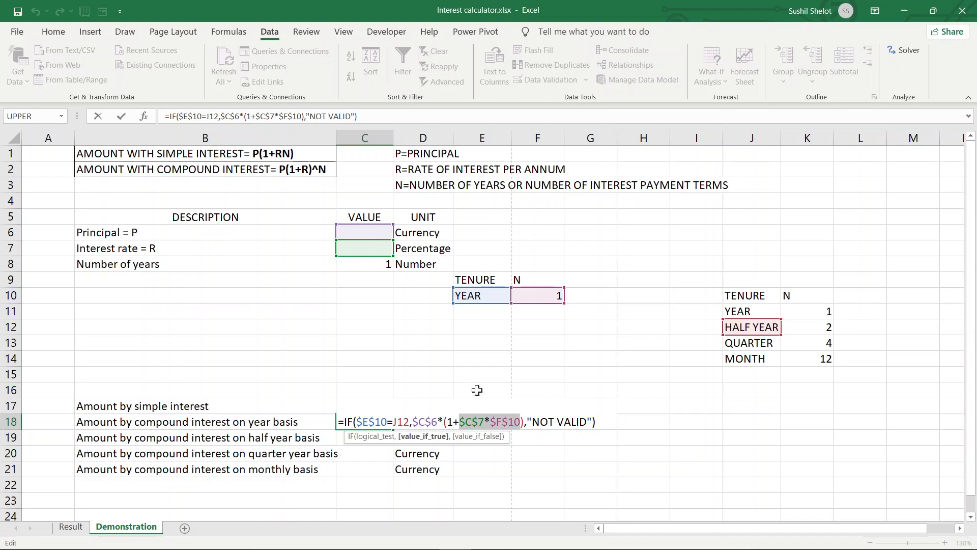
left_click_drag(484, 421, 519, 418)
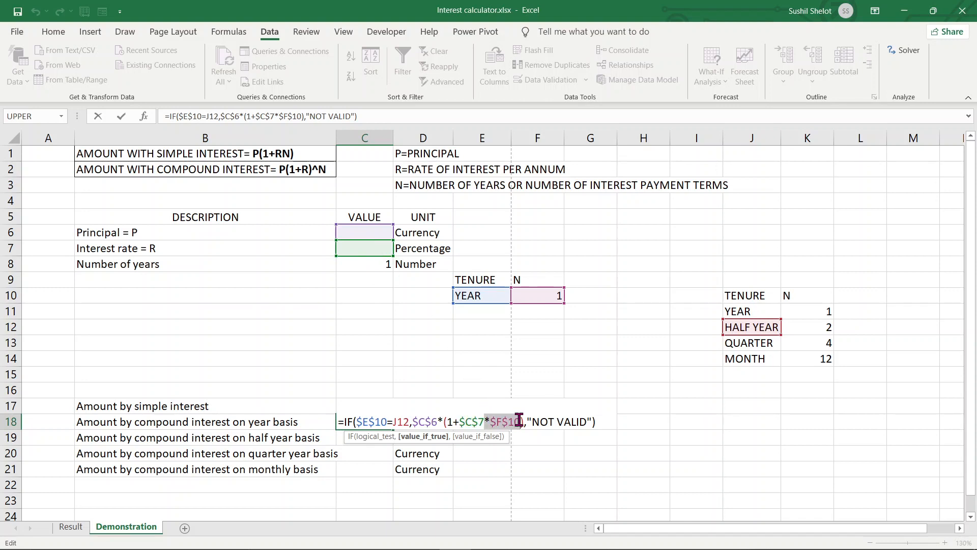
key("BackSpace")
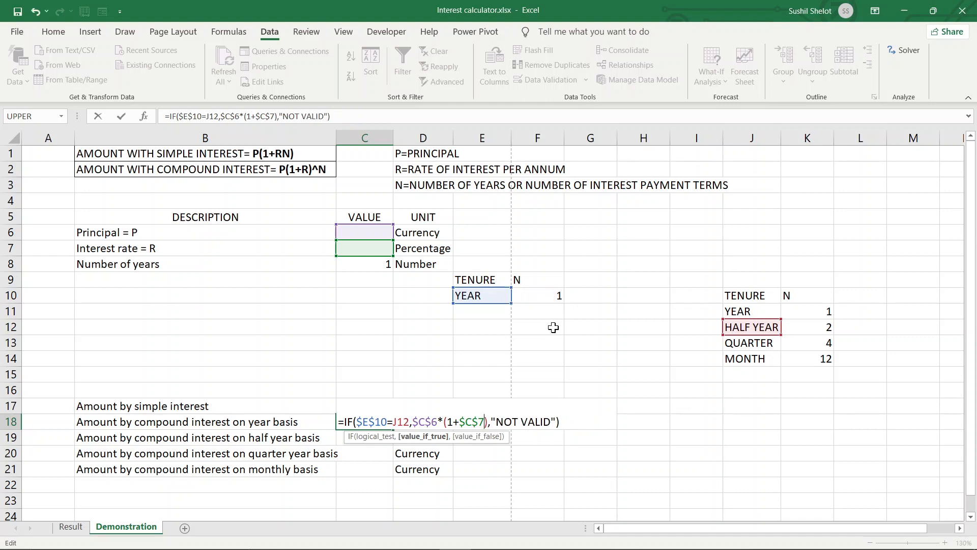
left_click(487, 422)
type("^")
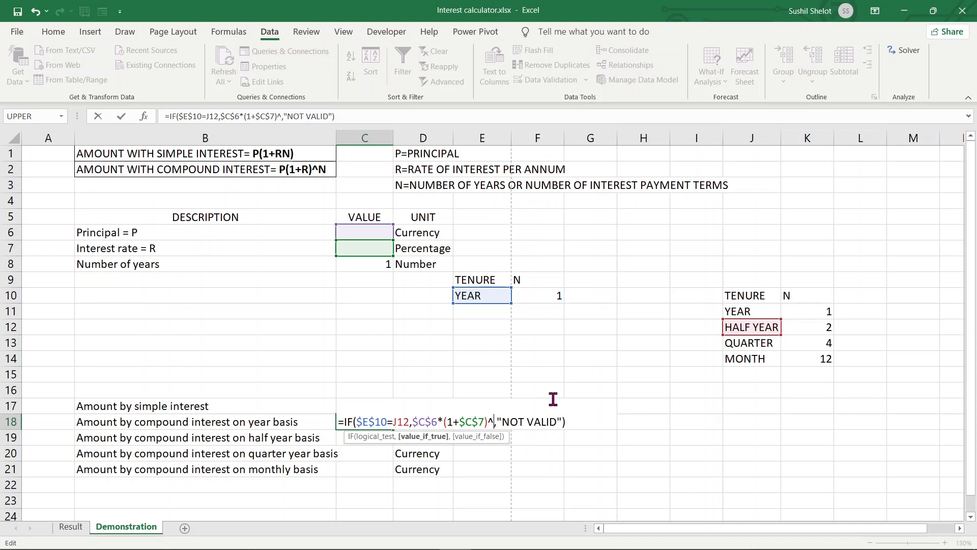
left_click(537, 297)
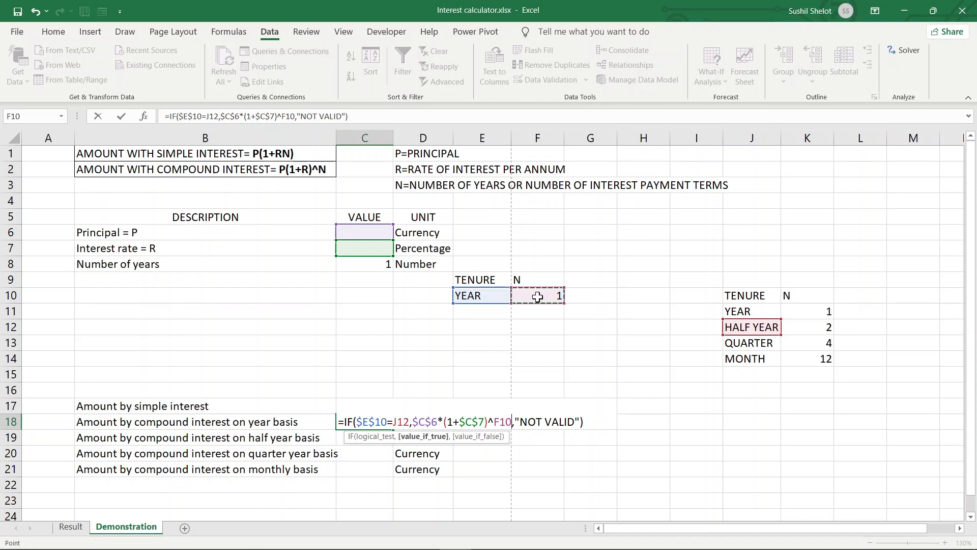
key("F4")
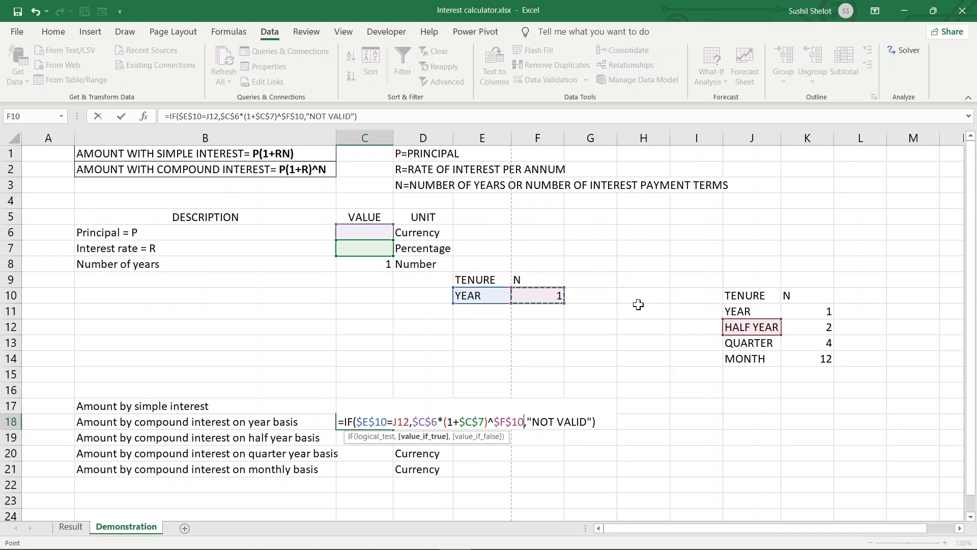
key("Return")
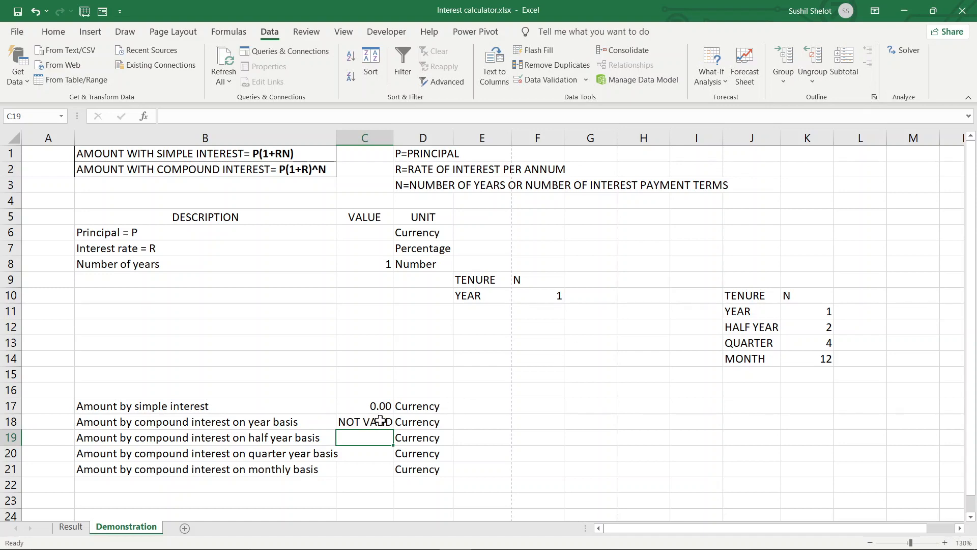
Repoint the logical test in the C18 formula to J11, so that it compares $E$10 with YEAR.
left_click(379, 420)
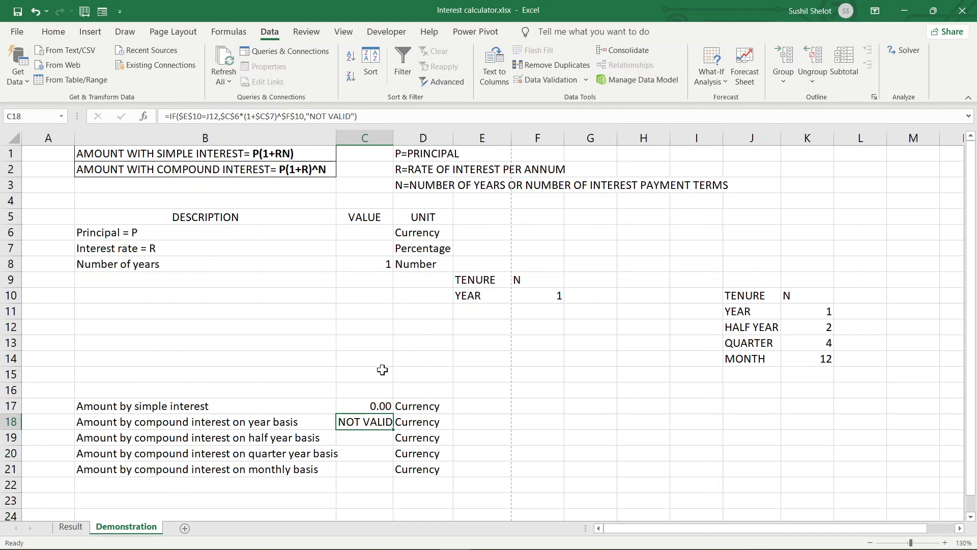
double_click(366, 421)
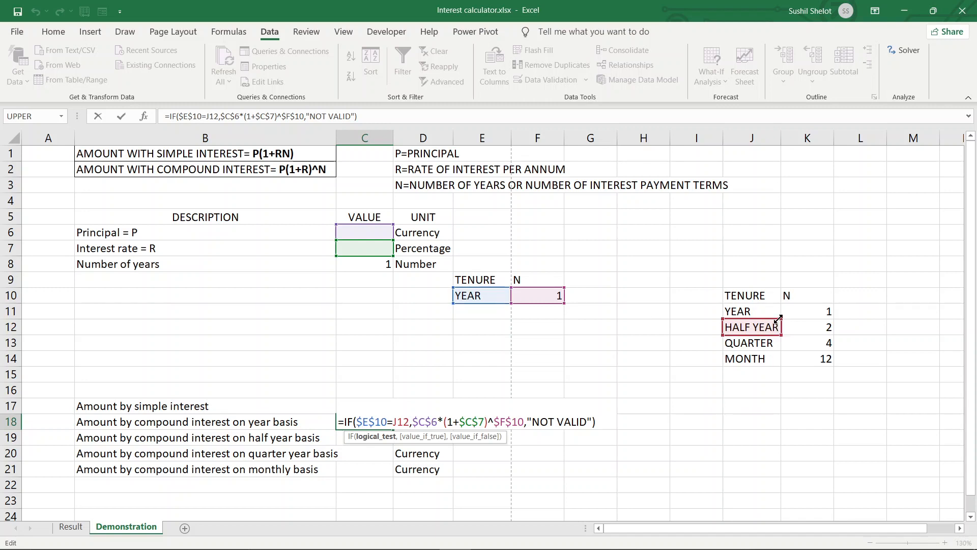
left_click_drag(778, 319, 730, 314)
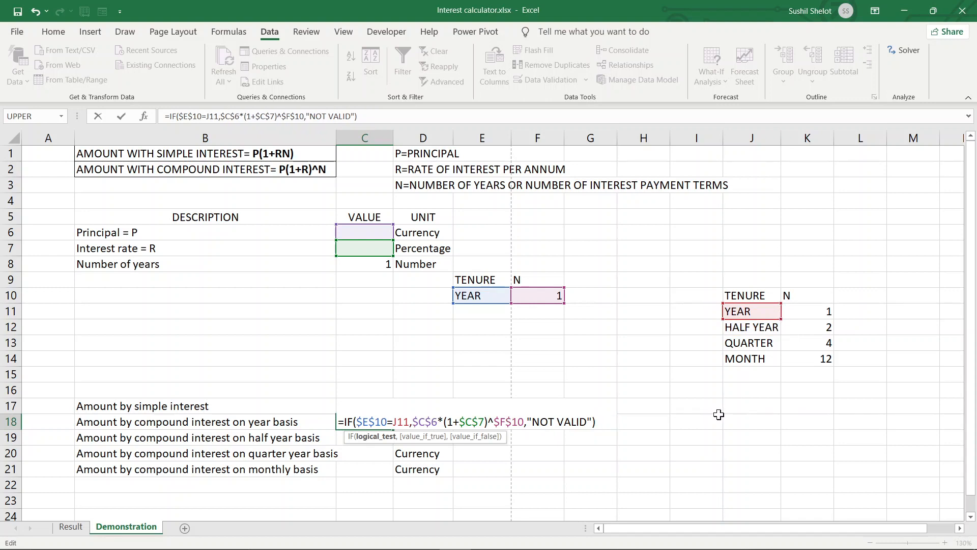
key("Return")
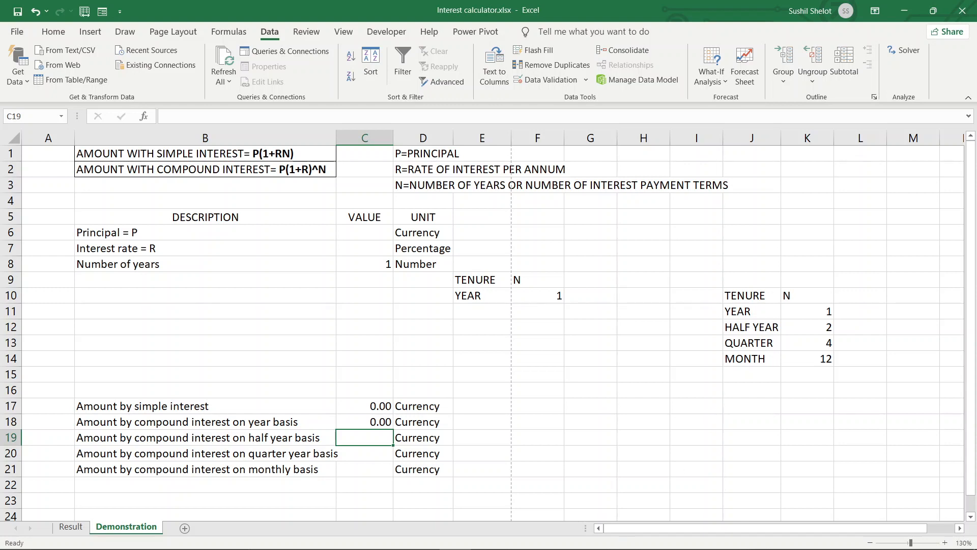
Set the tenure in E10 to HALF YEAR and check the simple and yearly compound amounts in C17 and C18.
left_click(380, 421)
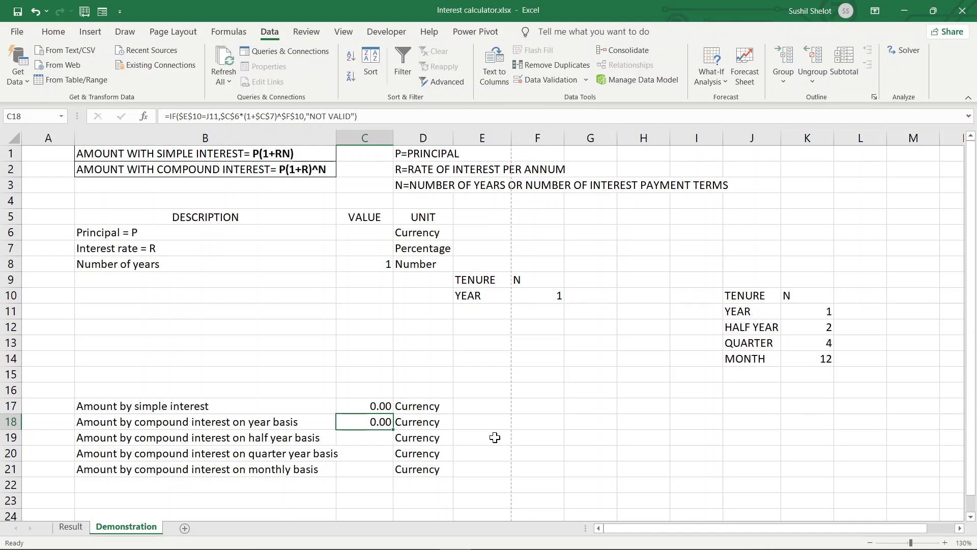
left_click(495, 297)
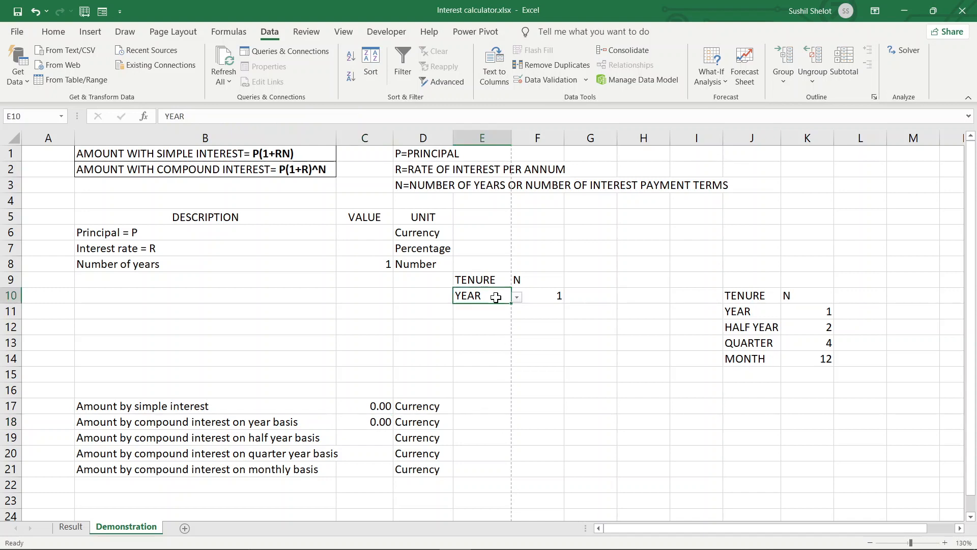
left_click(516, 297)
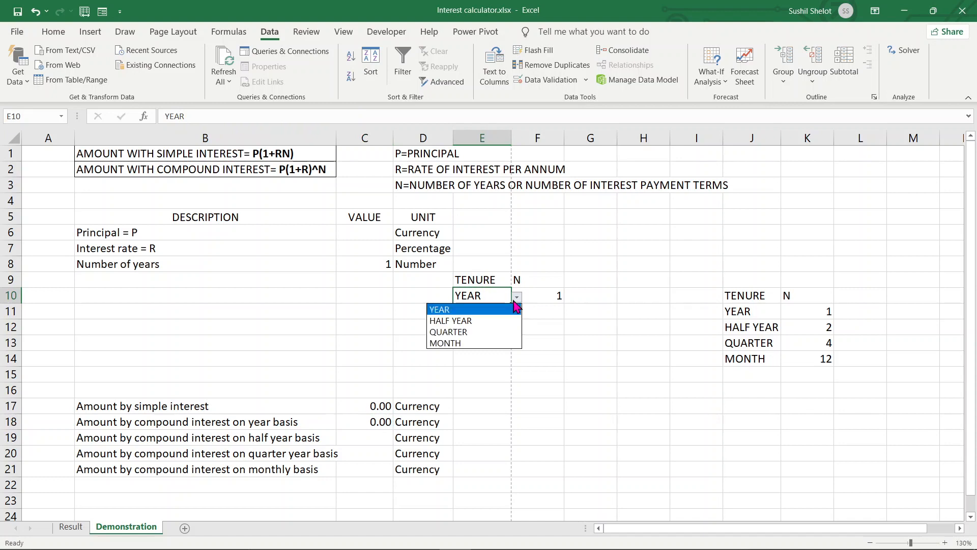
left_click(498, 321)
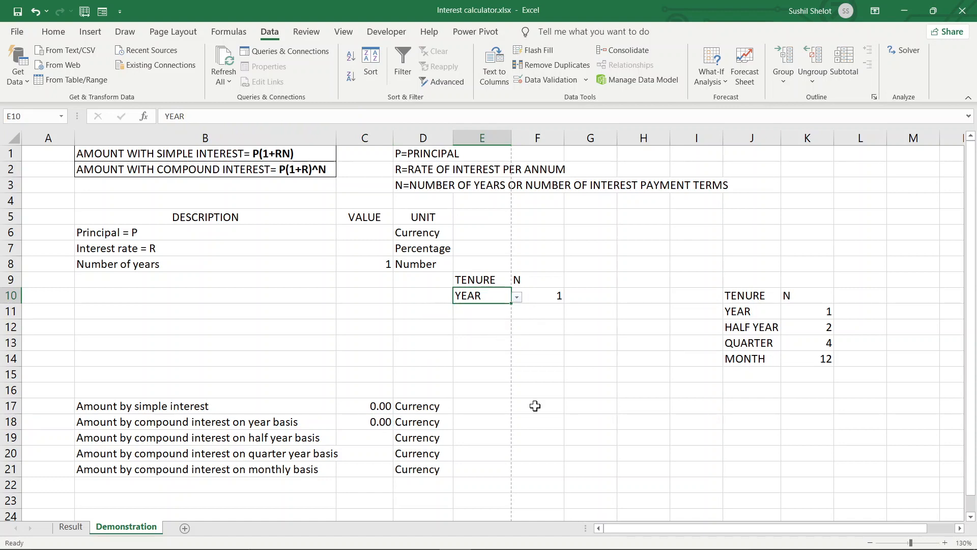
left_click(380, 406)
left_click(383, 424)
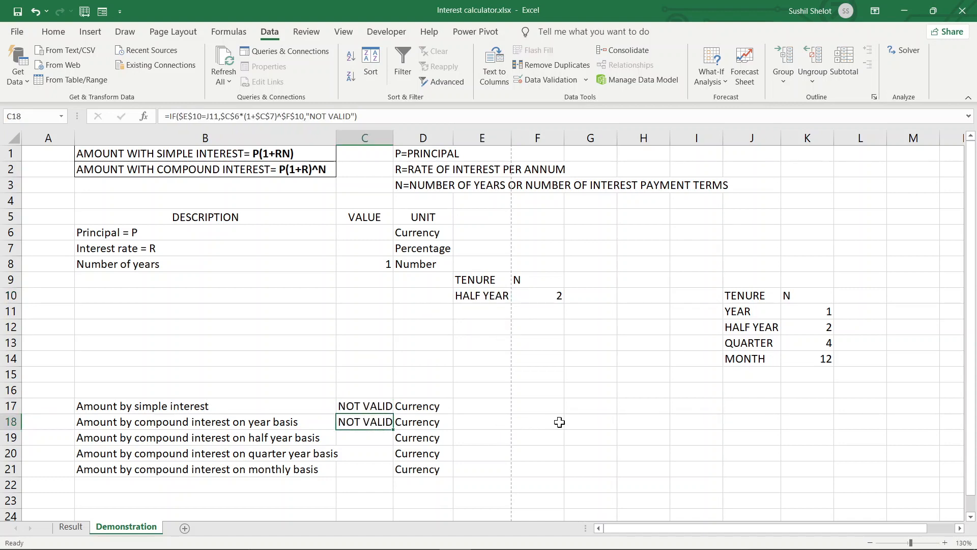
Switch the tenure in E10 back to YEAR to check the amounts in C17 and C18.
left_click(503, 293)
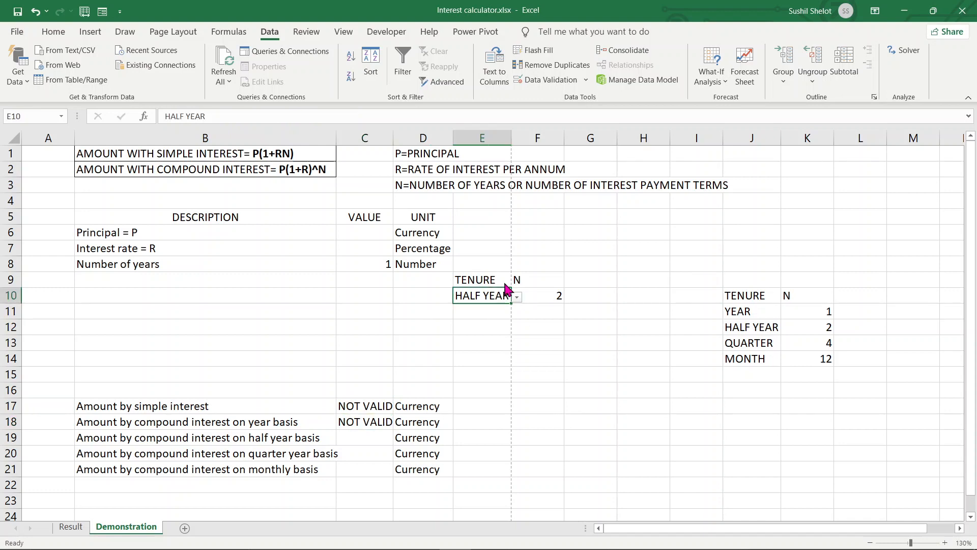
left_click(516, 297)
left_click(504, 310)
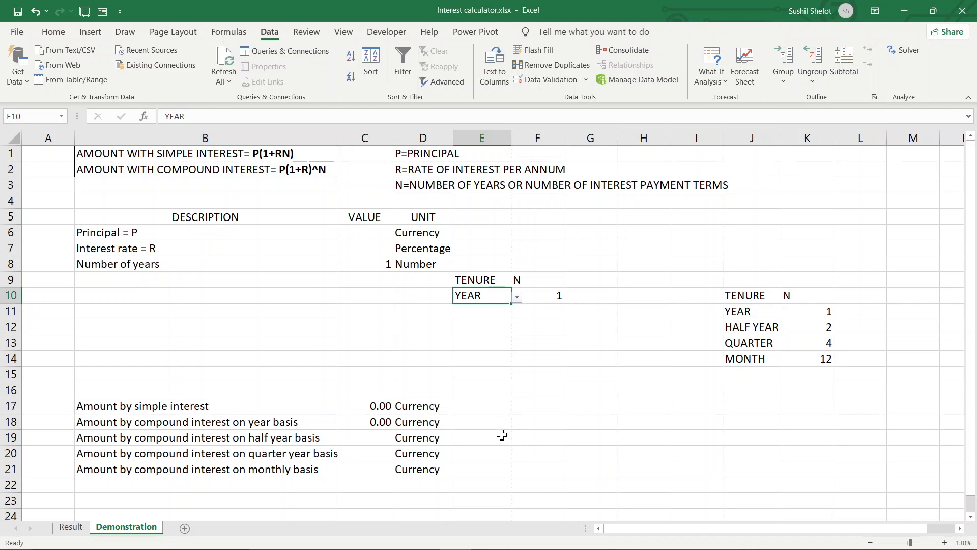
Fill the yearly compound interest formula from C18 down into C19.
left_click(380, 438)
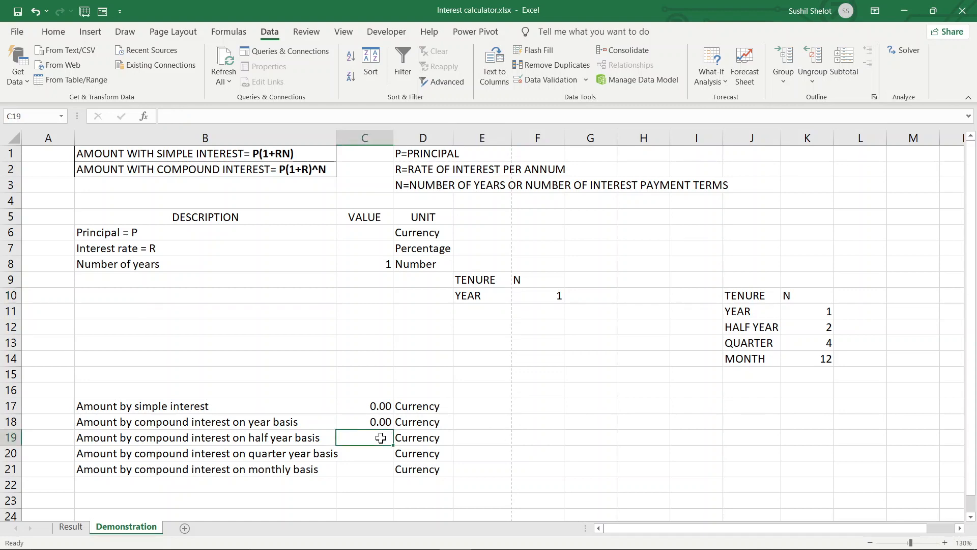
left_click(379, 424)
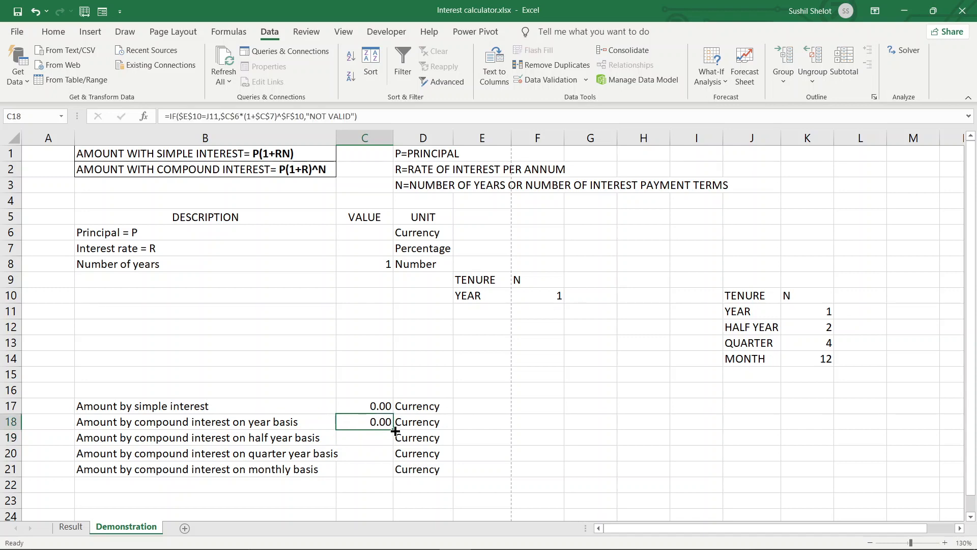
left_click_drag(395, 431, 395, 443)
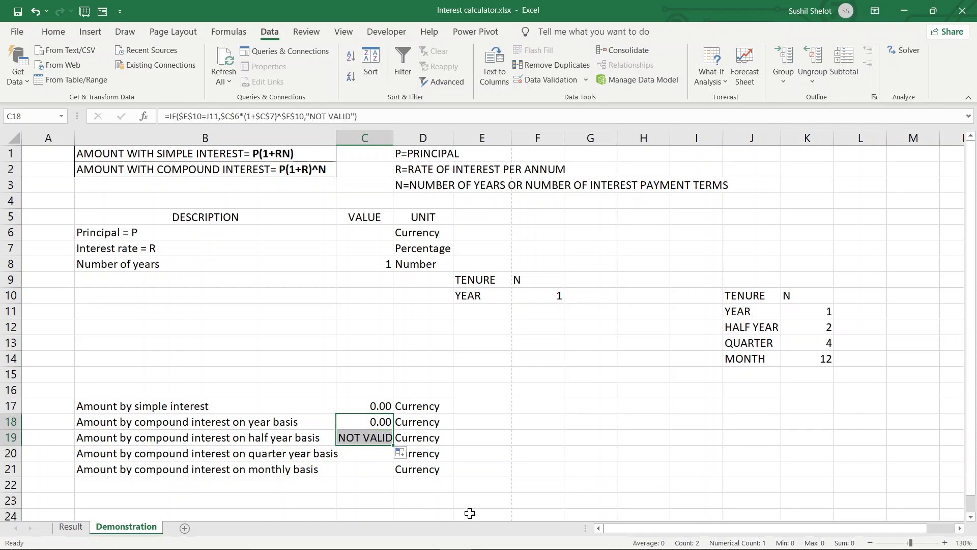
Divide the rate $C$7 by 2 in the half-year compound interest formula in C19.
left_click(381, 439)
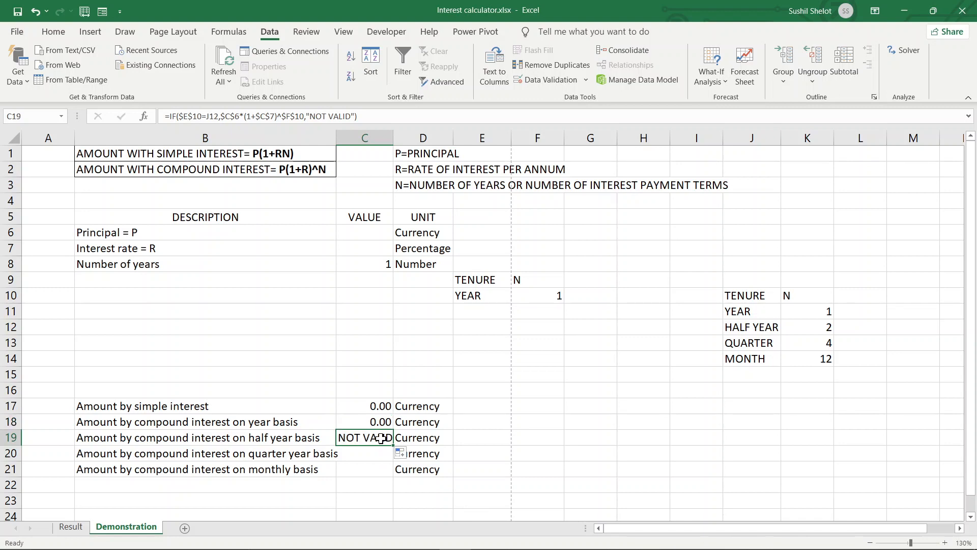
double_click(381, 439)
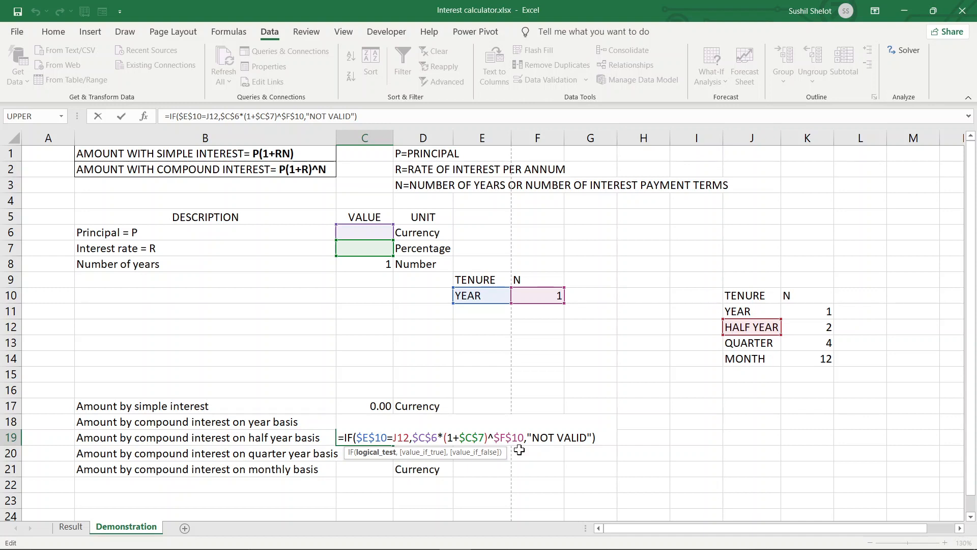
left_click(483, 439)
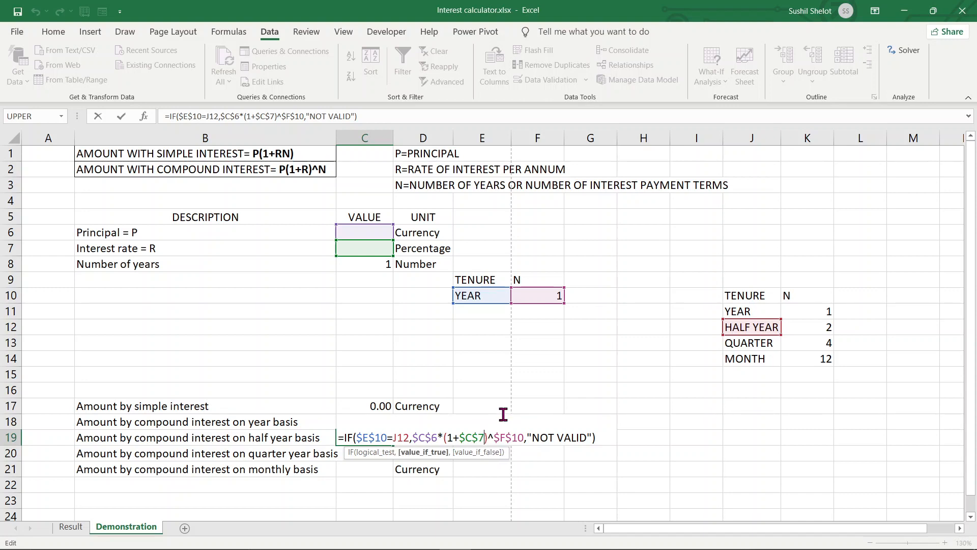
type("/")
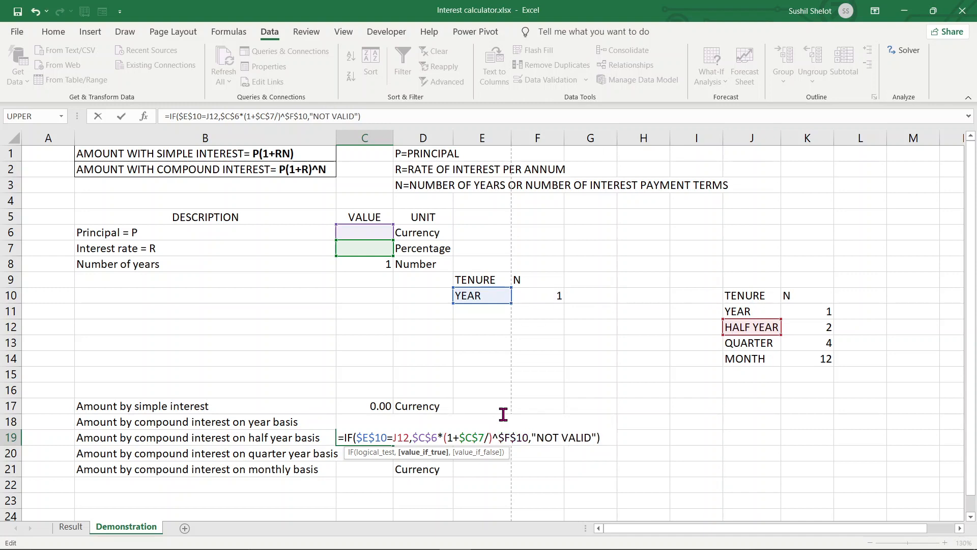
type("2")
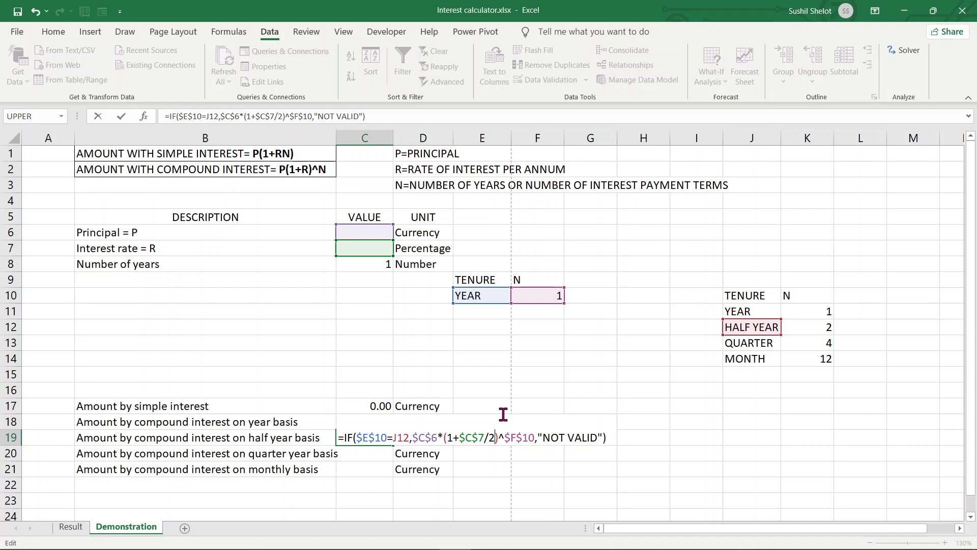
key("Return")
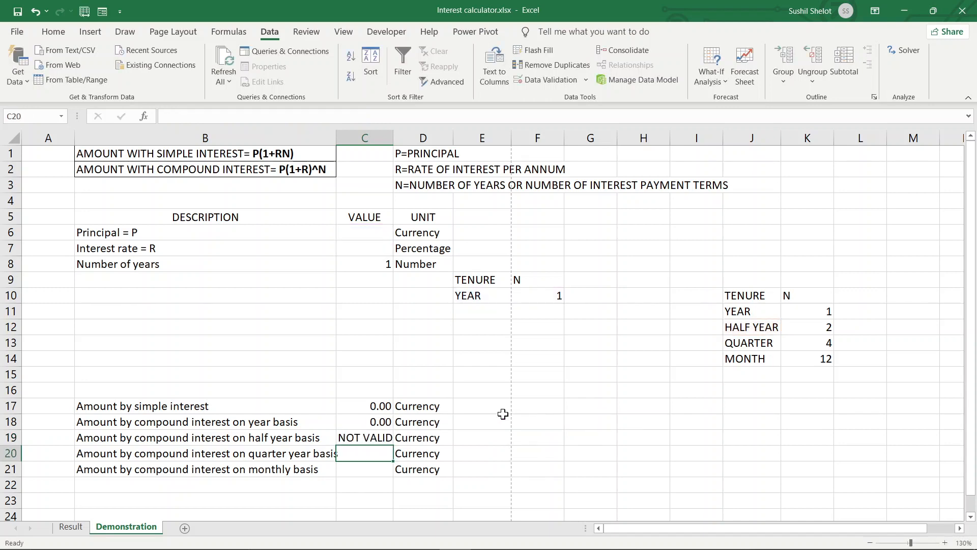
Set the tenure in E10 to HALF YEAR to check the half-year compound amount in C19.
left_click(490, 295)
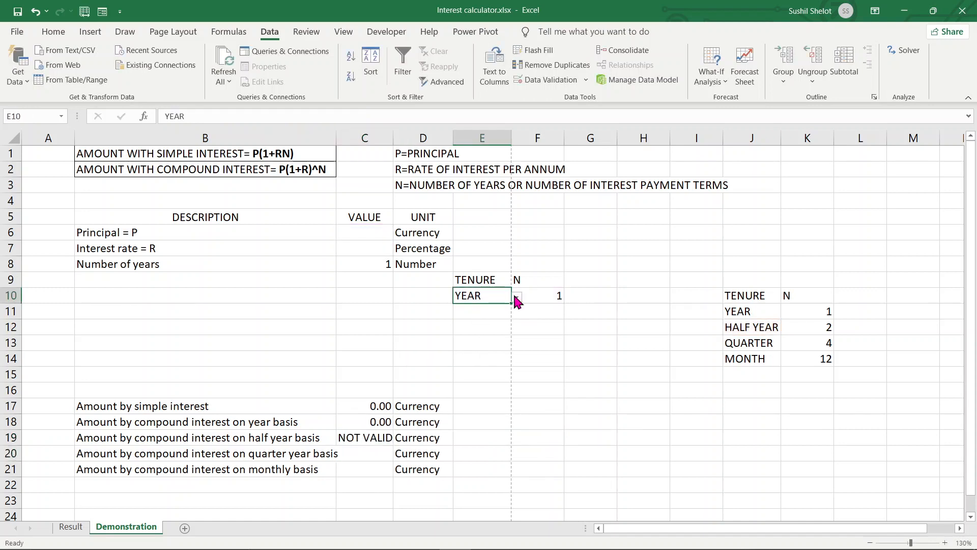
left_click(516, 298)
left_click(479, 321)
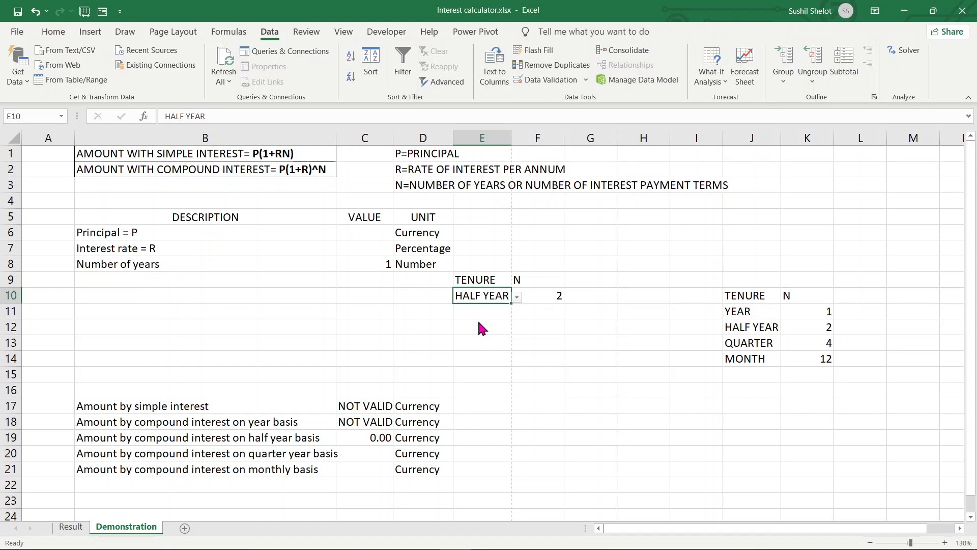
Fill the half-year compound interest formula from C19 down into C20 and C21.
left_click(375, 438)
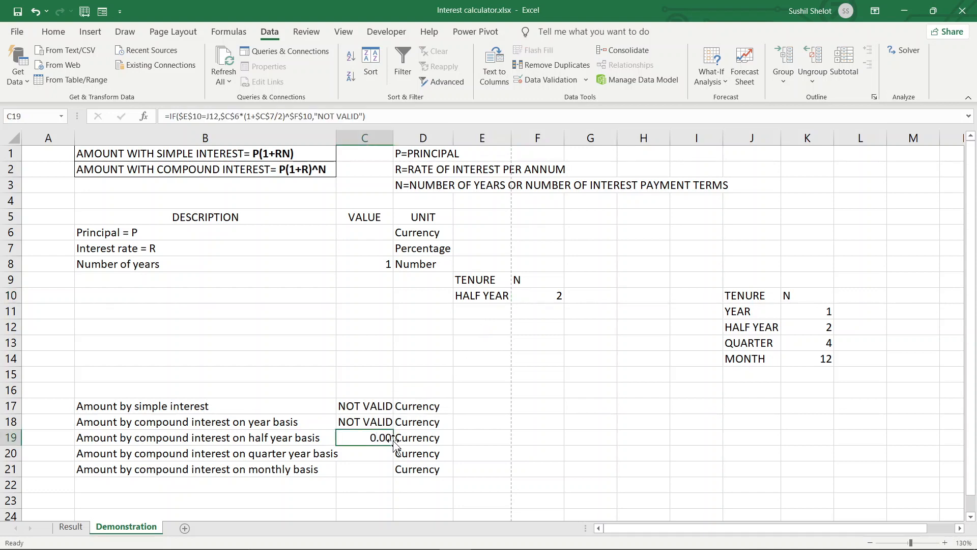
left_click_drag(394, 445, 395, 459)
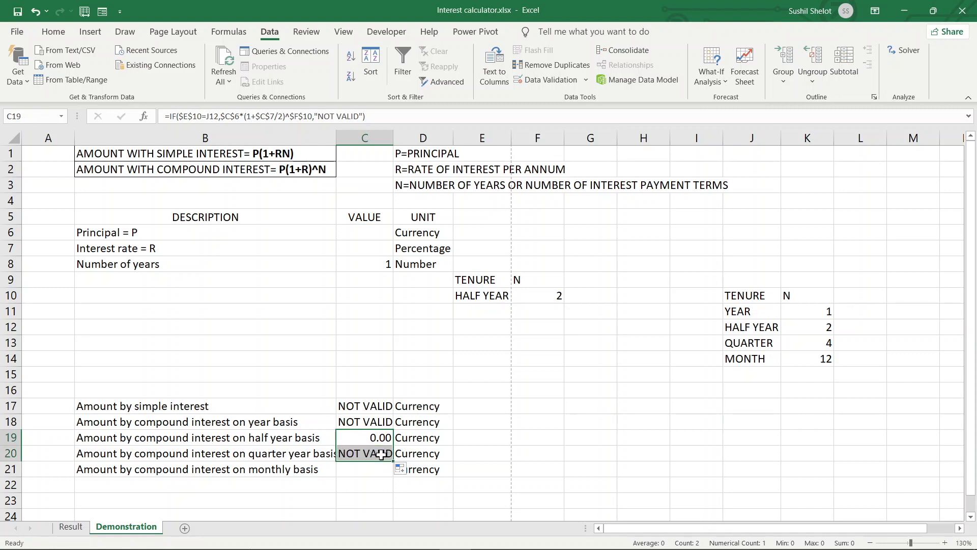
left_click(381, 454)
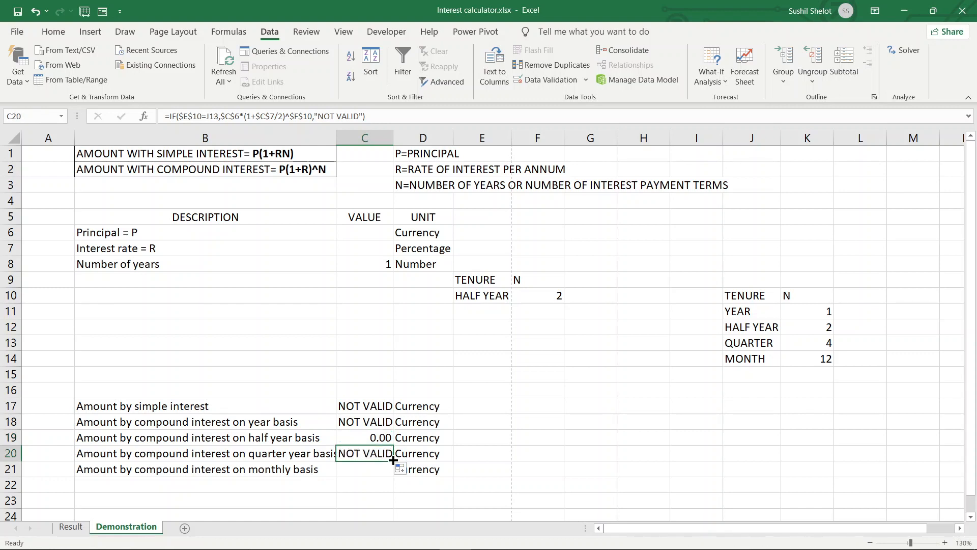
left_click_drag(393, 459, 395, 474)
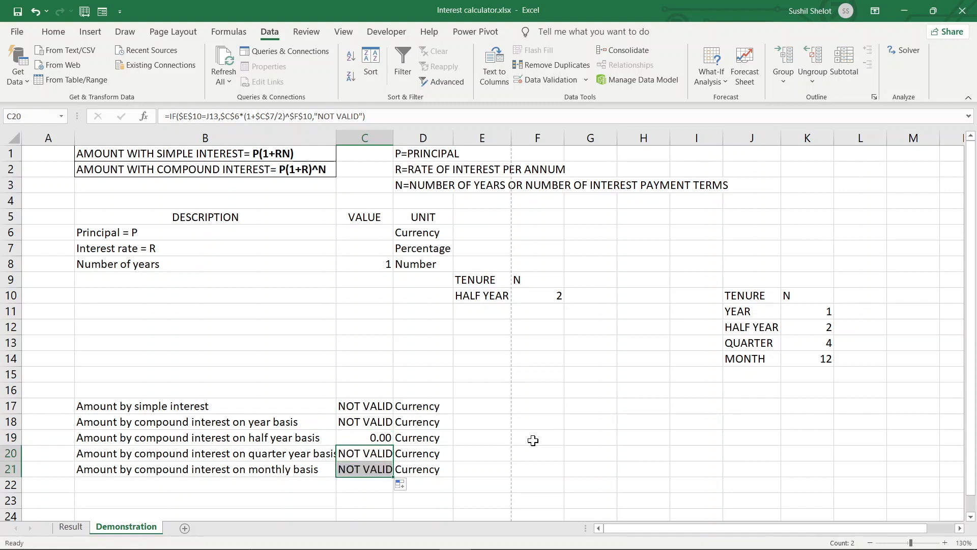
Change the rate divisor in the quarter-year compound interest formula in C20 to 4.
left_click(384, 453)
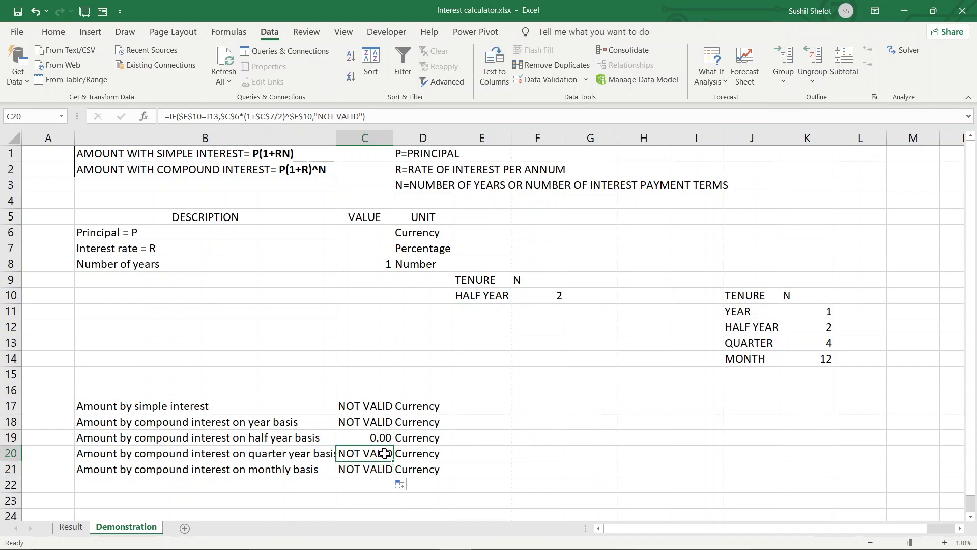
double_click(384, 453)
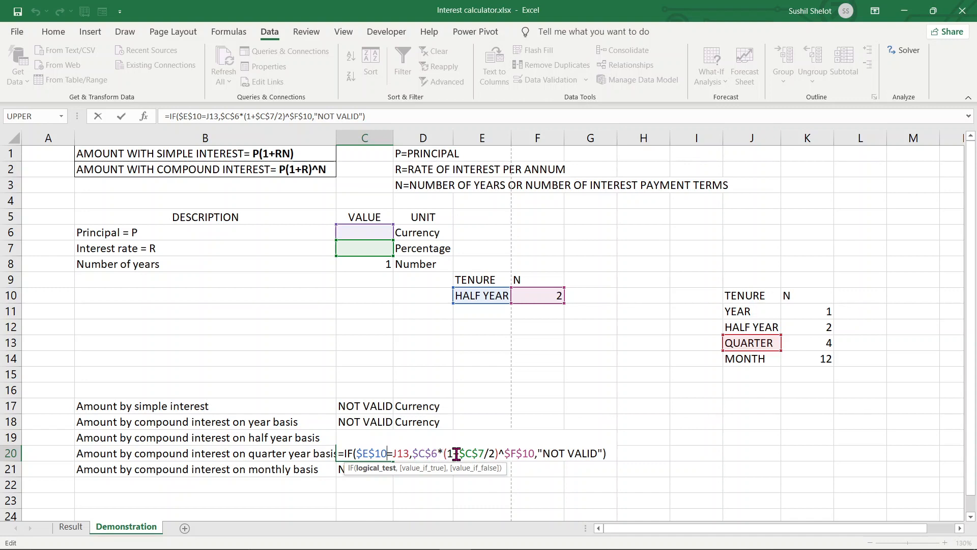
double_click(491, 453)
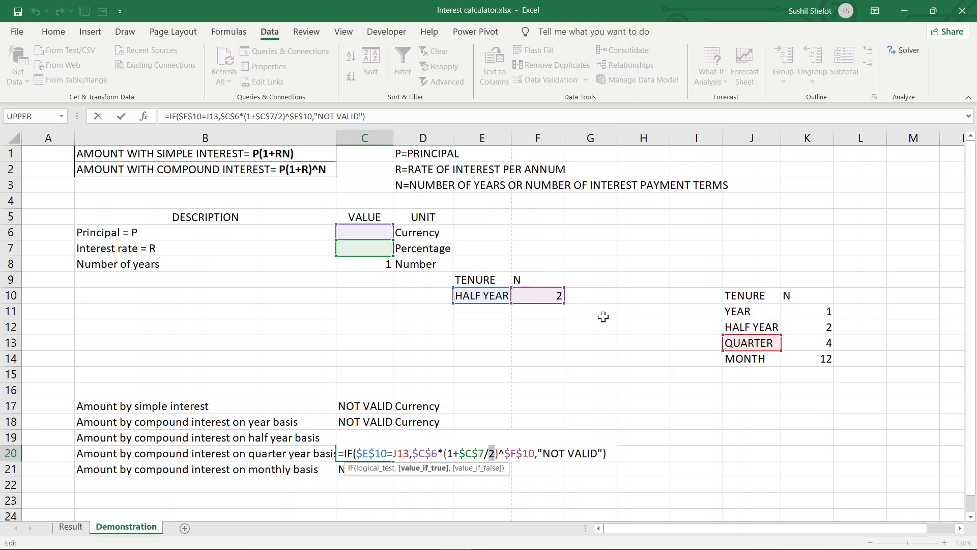
type("4")
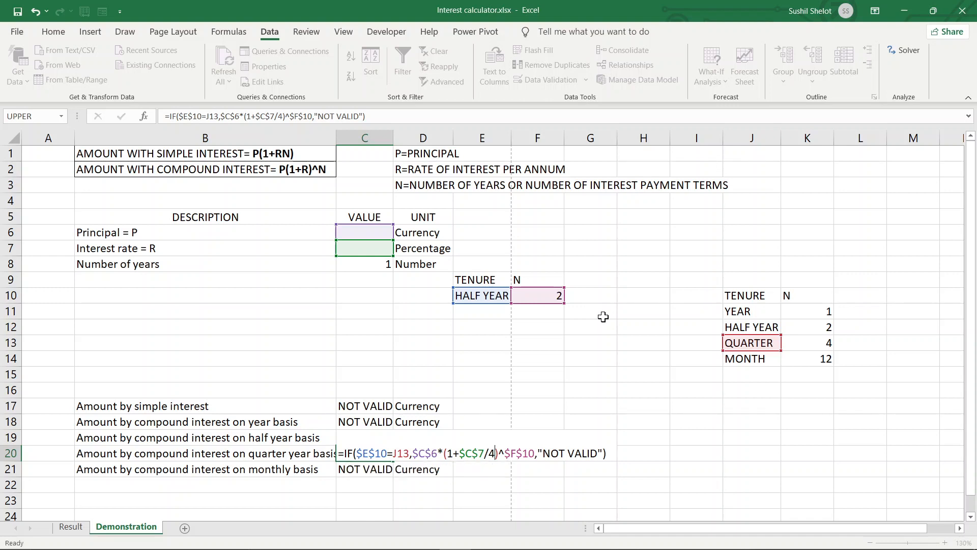
key("Return")
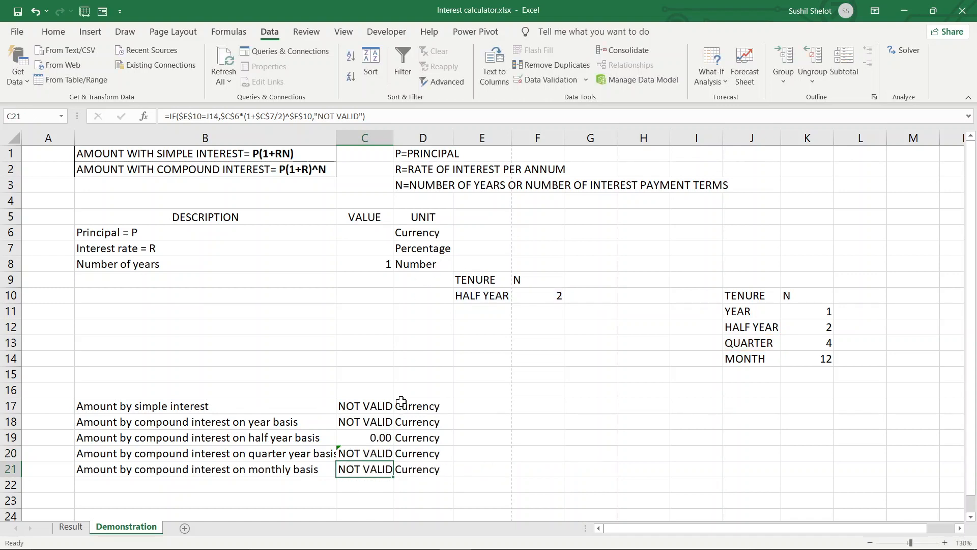
Change the rate divisor in the monthly compound interest formula in C21 to 12.
double_click(368, 468)
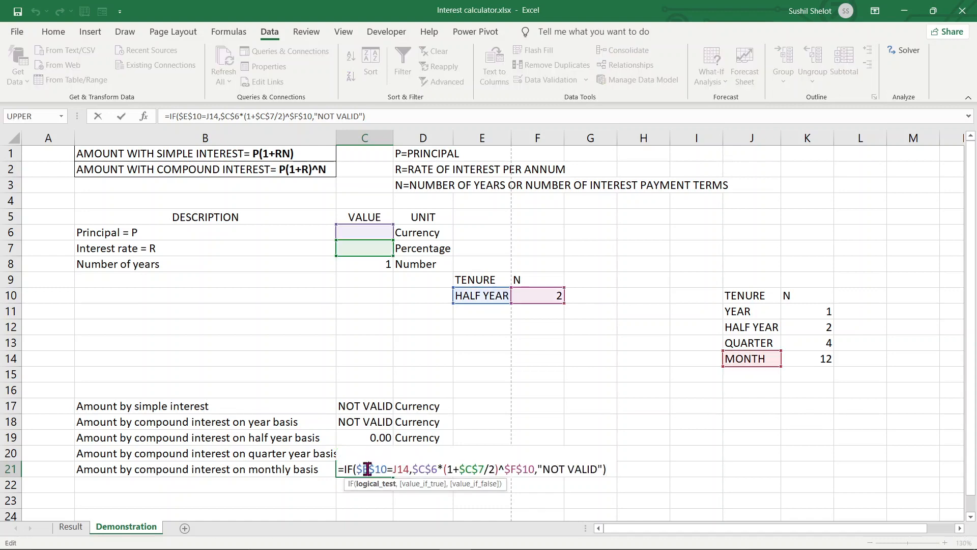
left_click(489, 468)
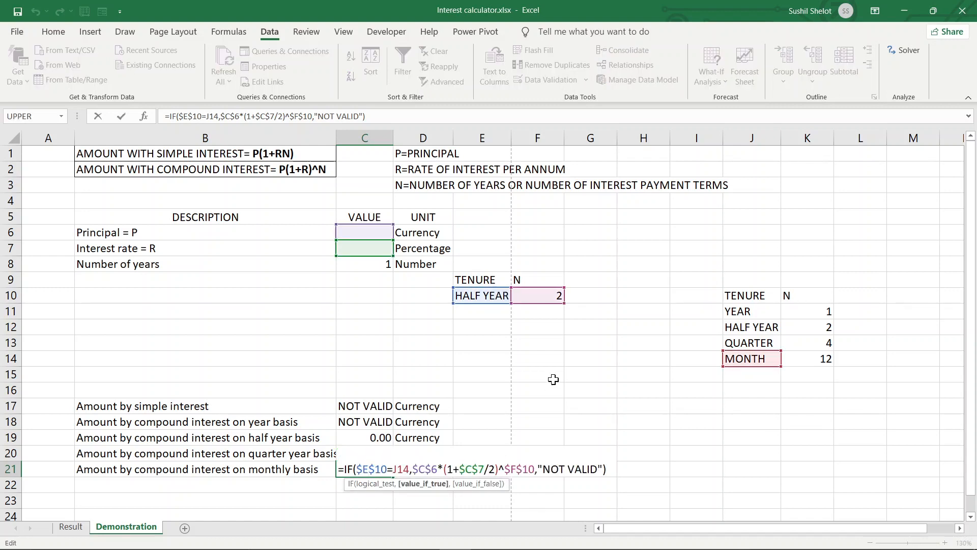
type("1")
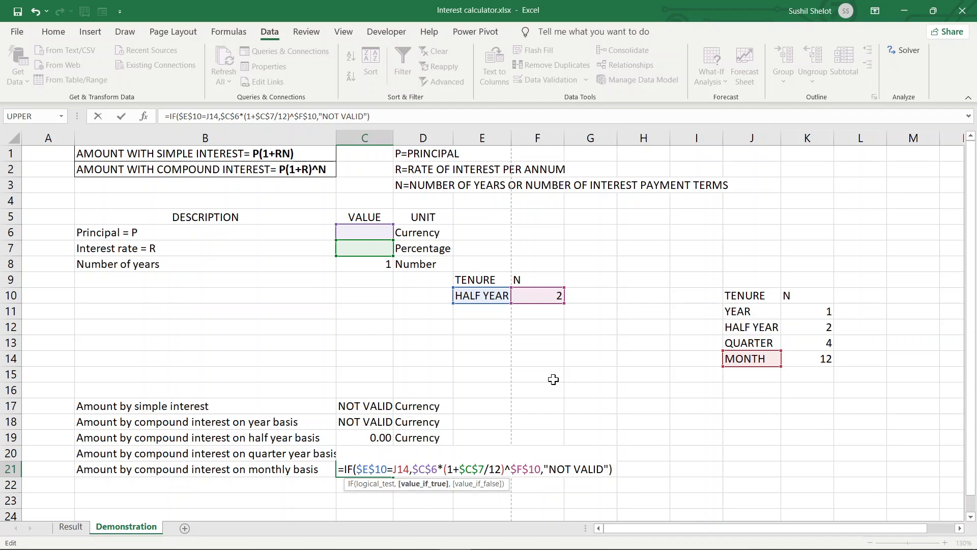
key("Return")
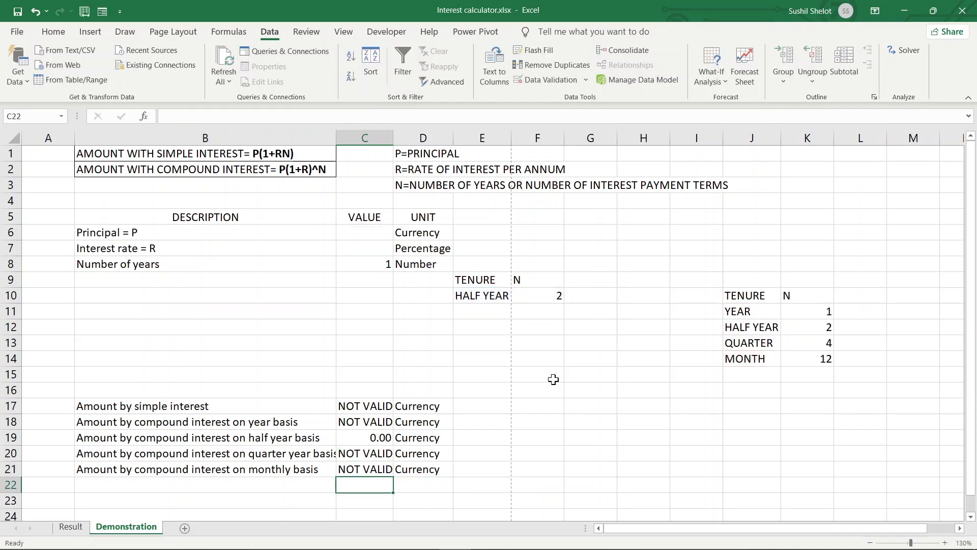
Test the tenure in E10 with QUARTER and finally MONTH to check the compound amounts in C20 and C21.
left_click(494, 293)
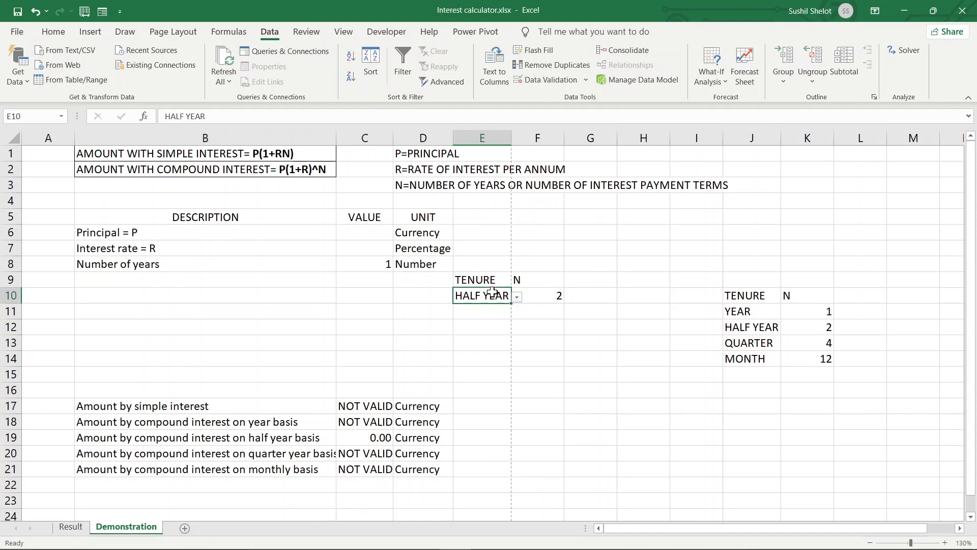
left_click(516, 298)
key("Escape")
left_click(516, 297)
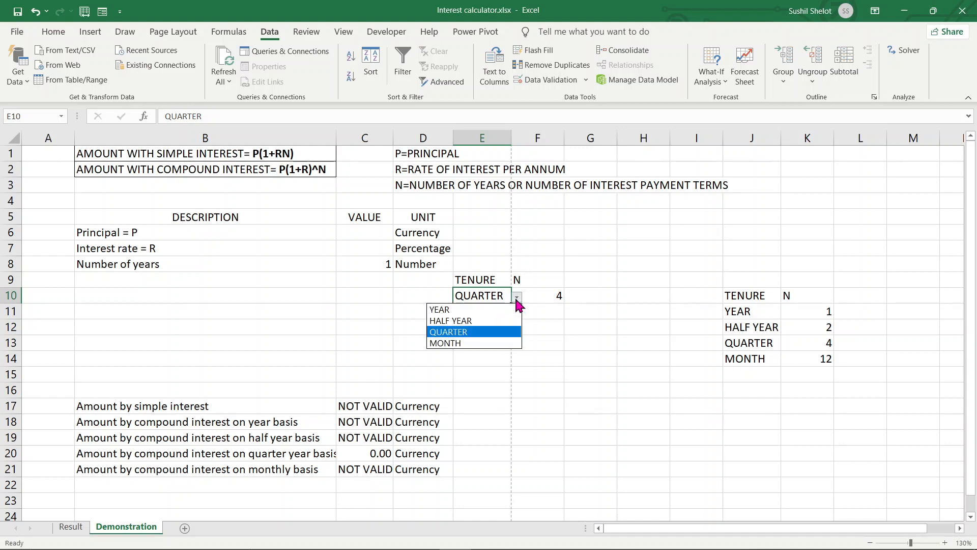
left_click(470, 342)
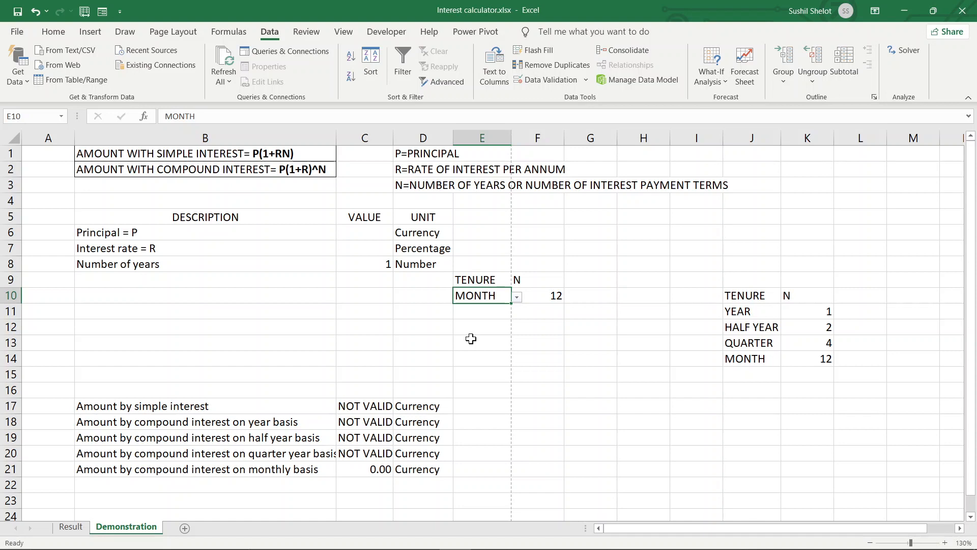
Enter a principal of 10000 in C6 and an interest rate of 10% in C7.
left_click(369, 235)
type("10000")
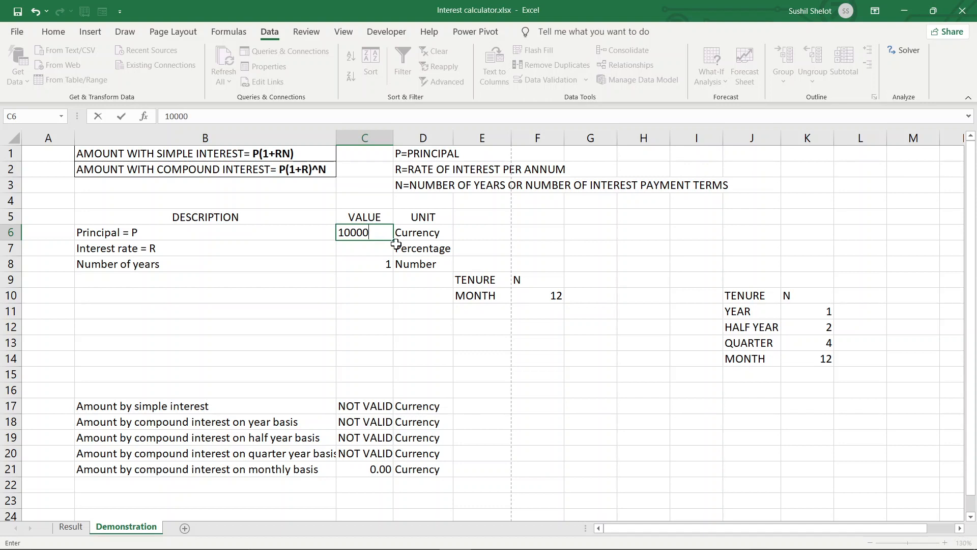
left_click(378, 249)
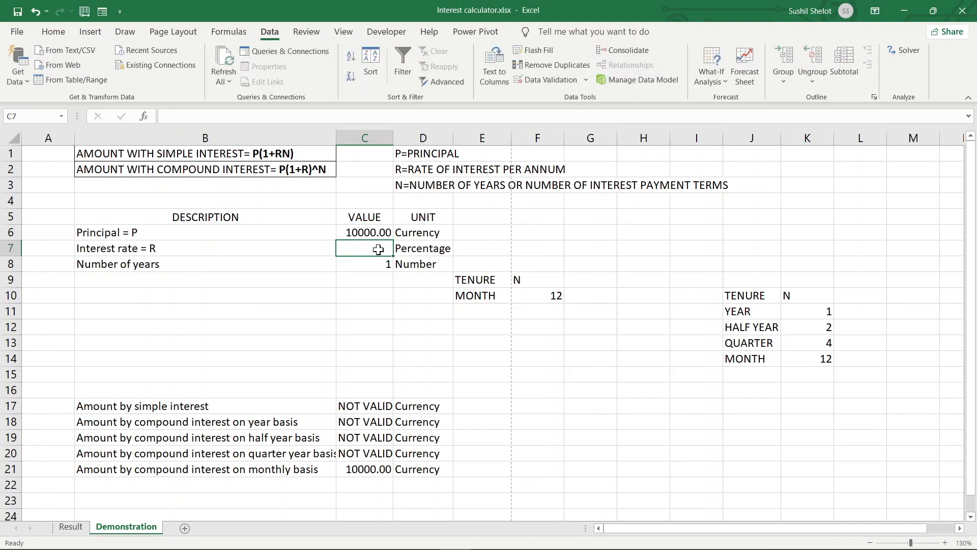
type("10")
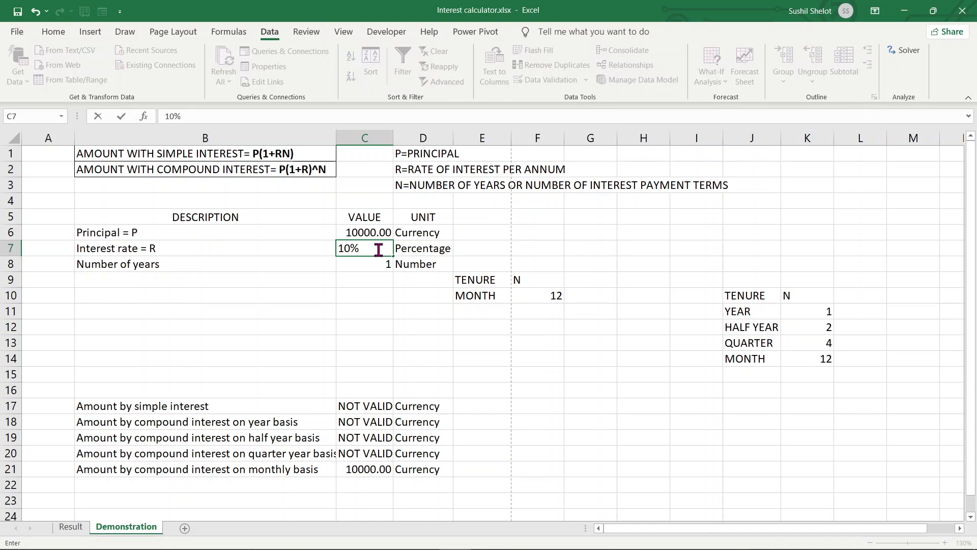
key("Return")
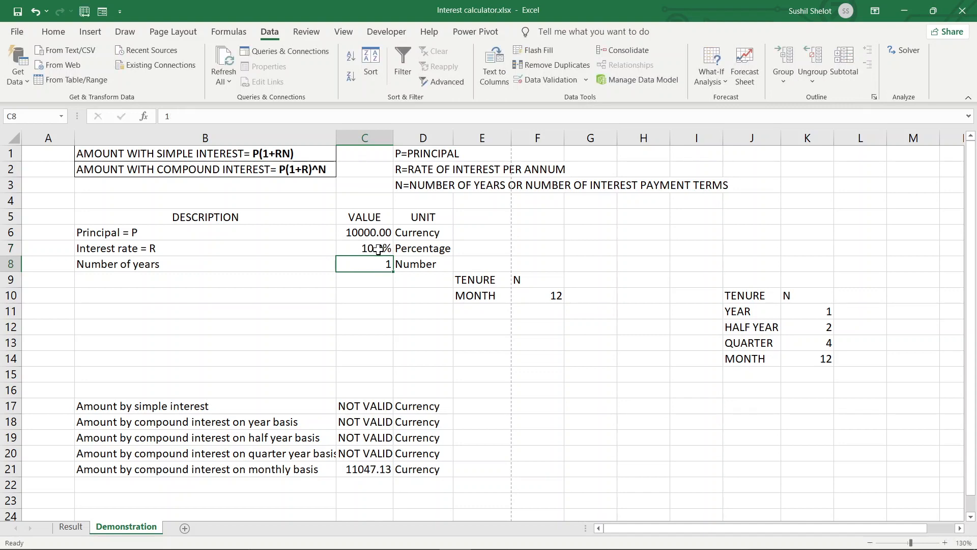
Check the number format of the interest rate in C7.
left_click(378, 250)
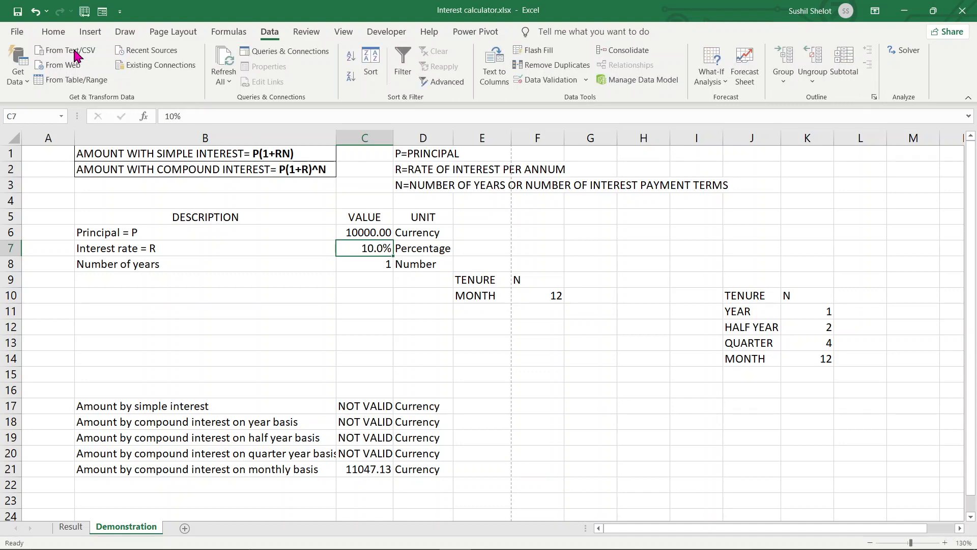
left_click(60, 34)
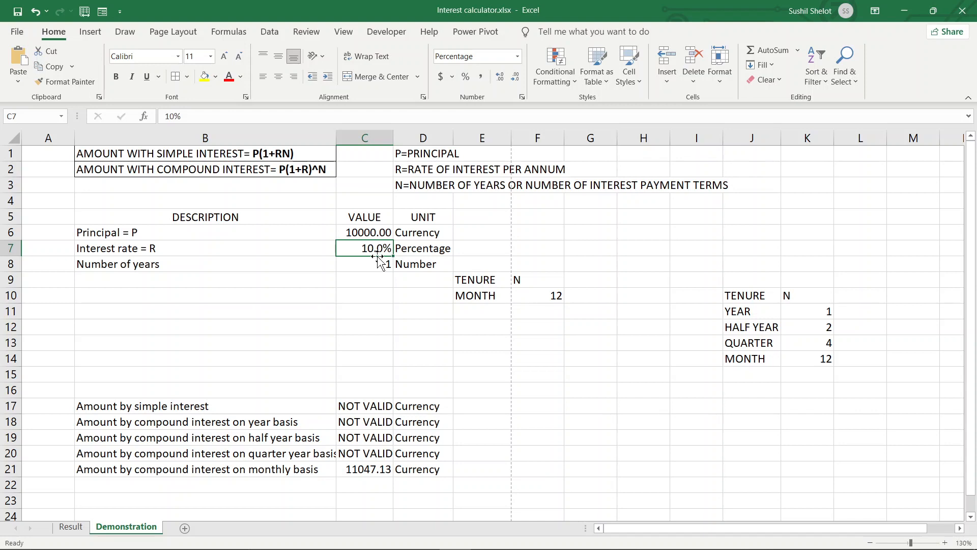
Review the inputs in C6 to C8, the DGET formula in F10 and the monthly compound interest formula in C21.
left_click(392, 293)
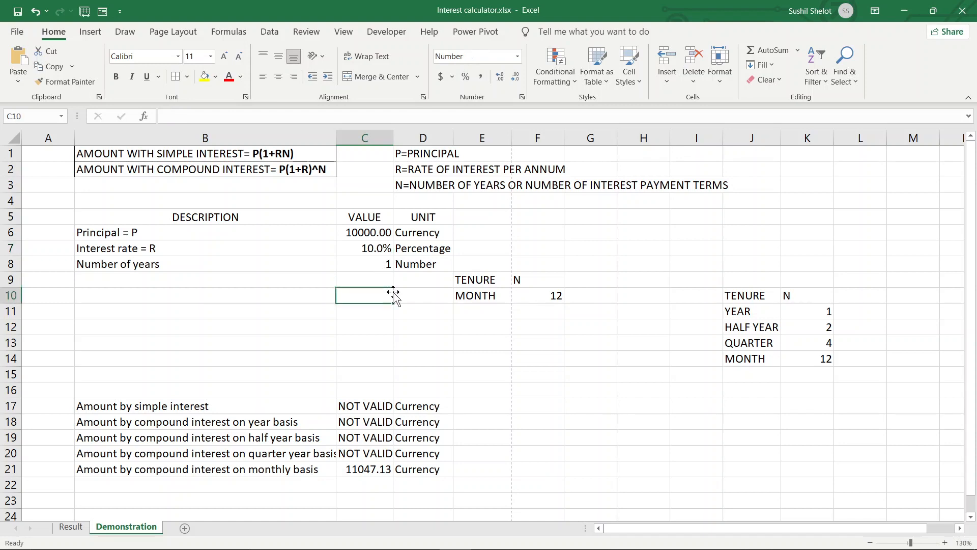
left_click(386, 232)
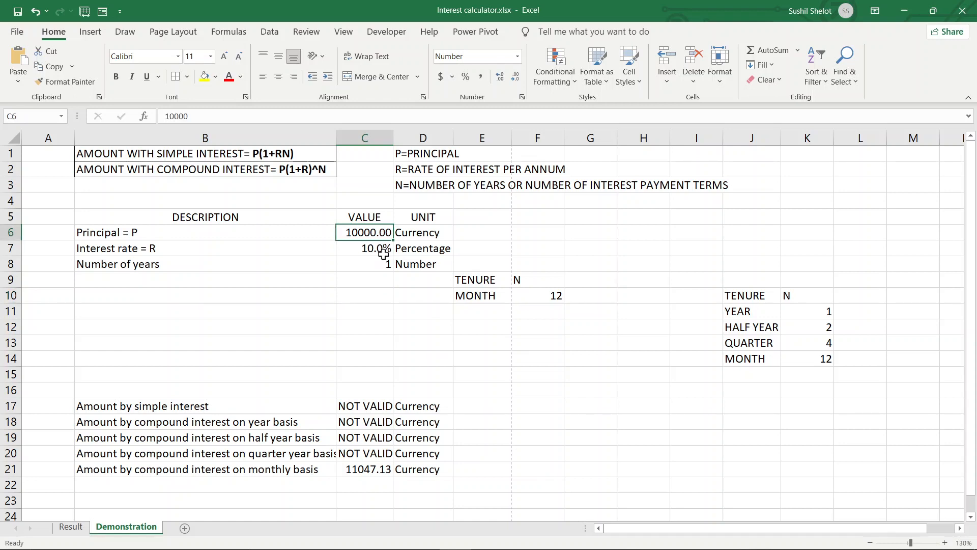
left_click(381, 249)
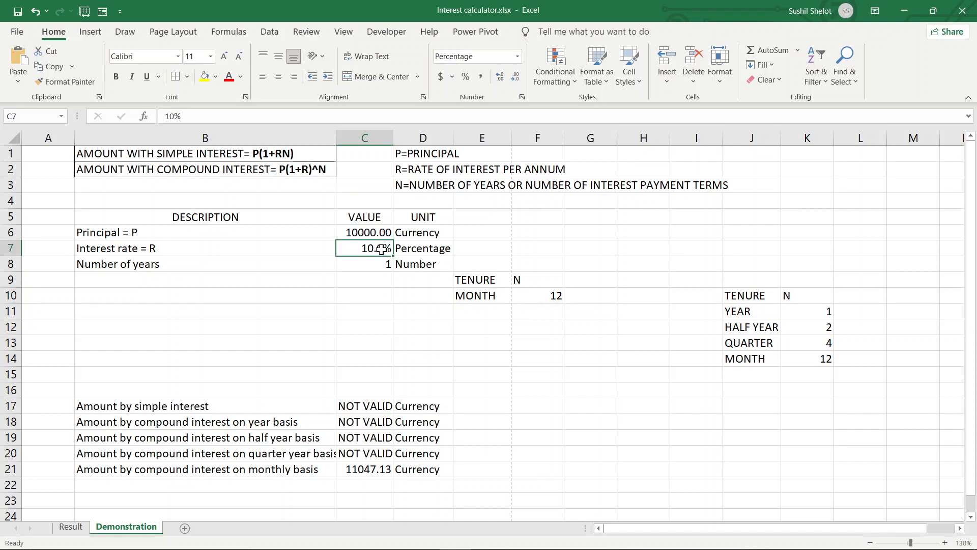
left_click(381, 262)
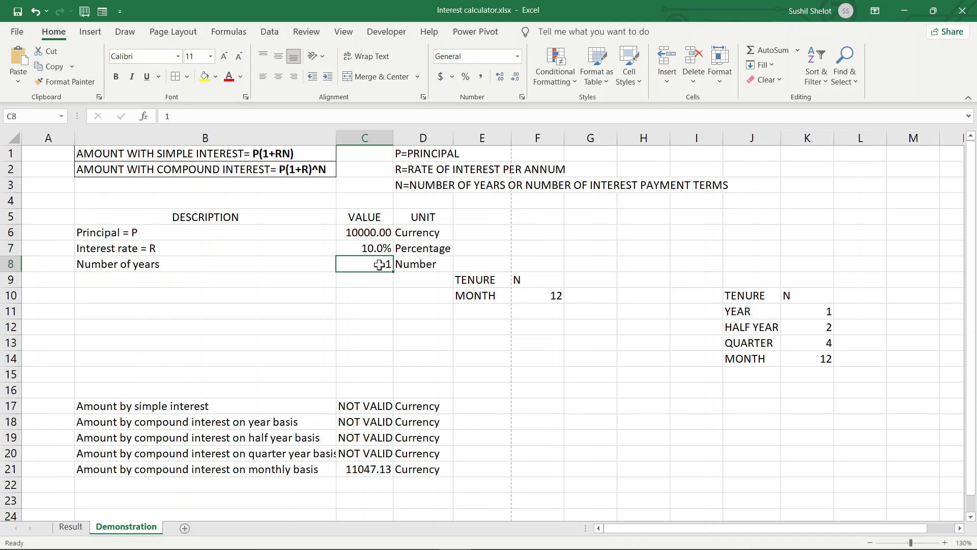
left_click(530, 294)
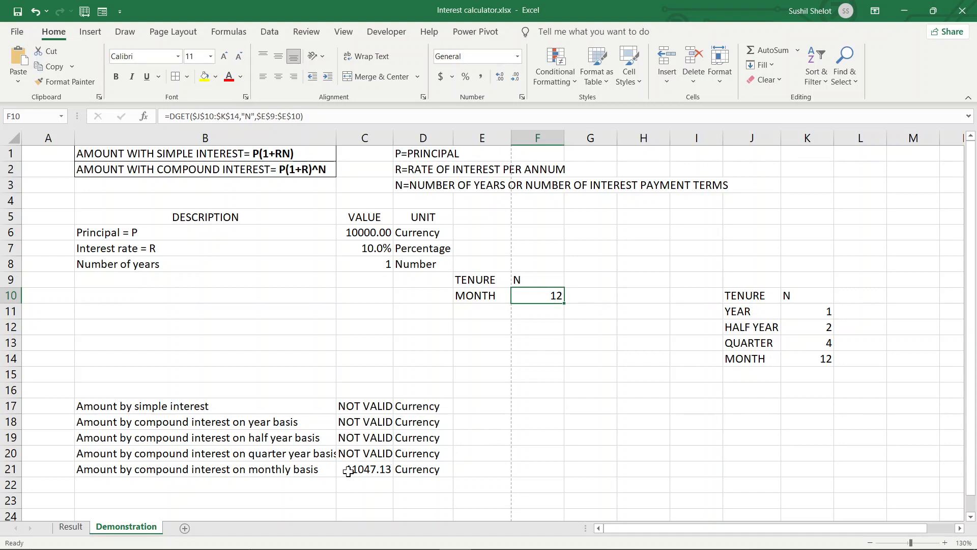
left_click(348, 469)
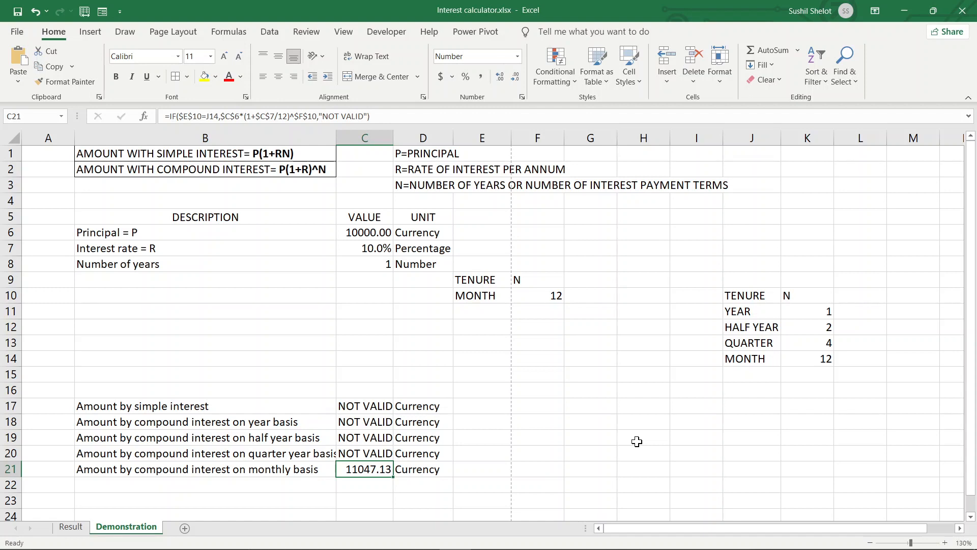
Set the number of years in C8 to 5 and check the term count in F10 and the monthly compound amount in C21.
left_click(374, 262)
type("5")
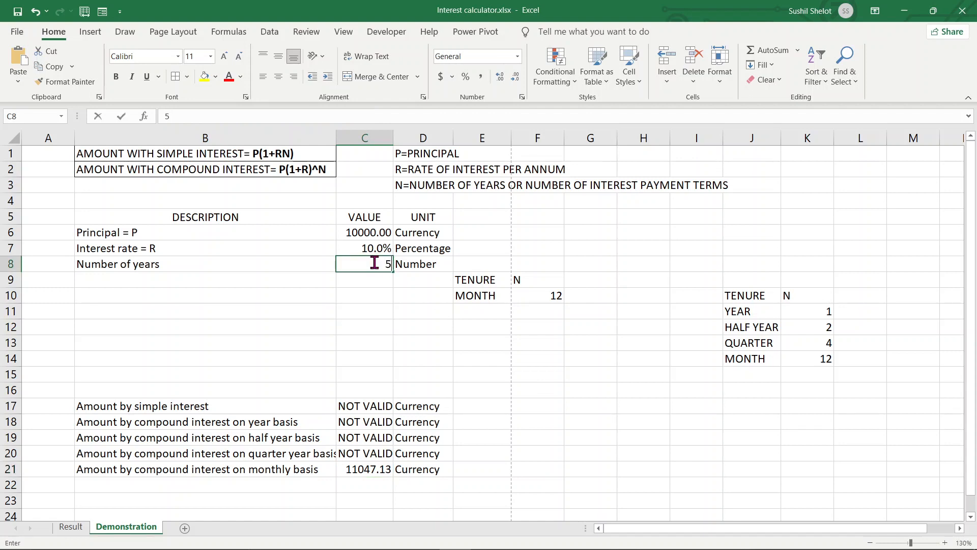
key("Return")
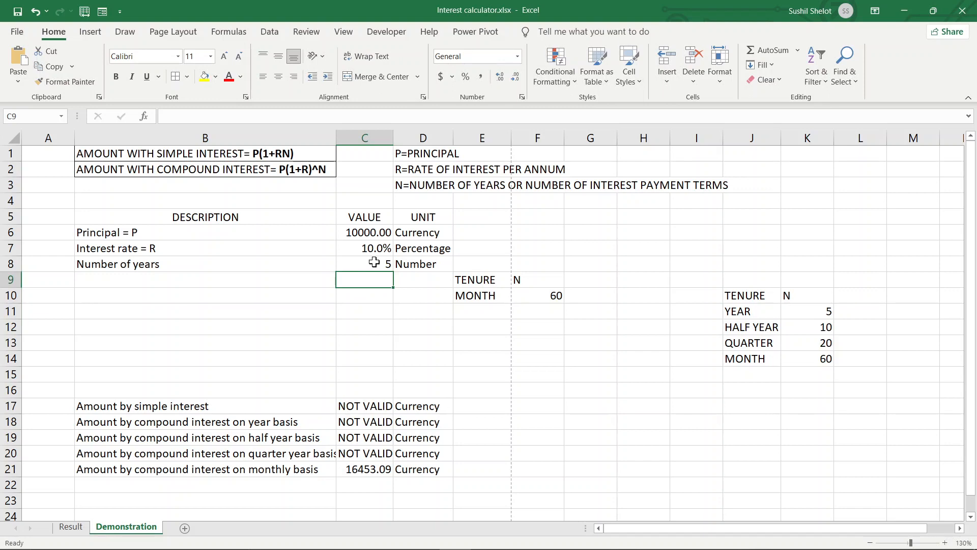
left_click(549, 293)
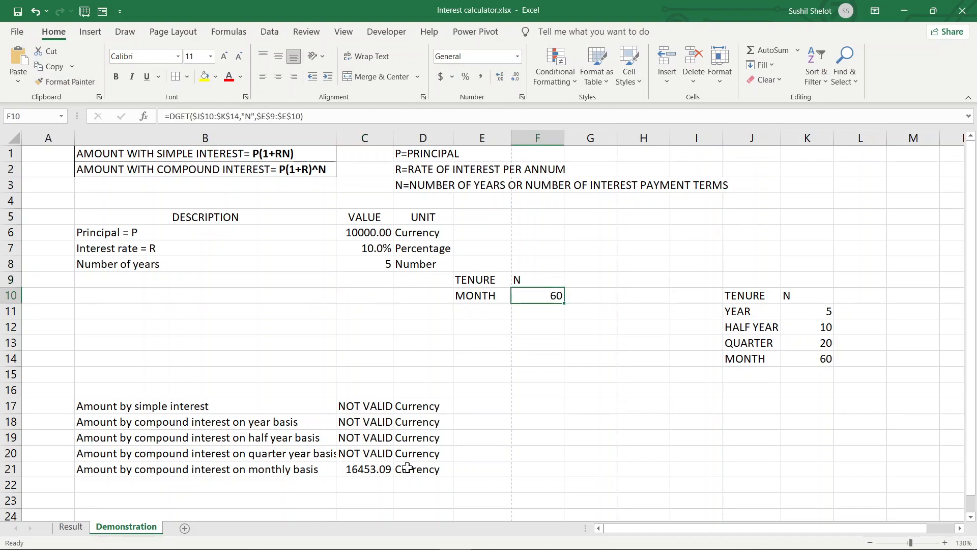
left_click(371, 474)
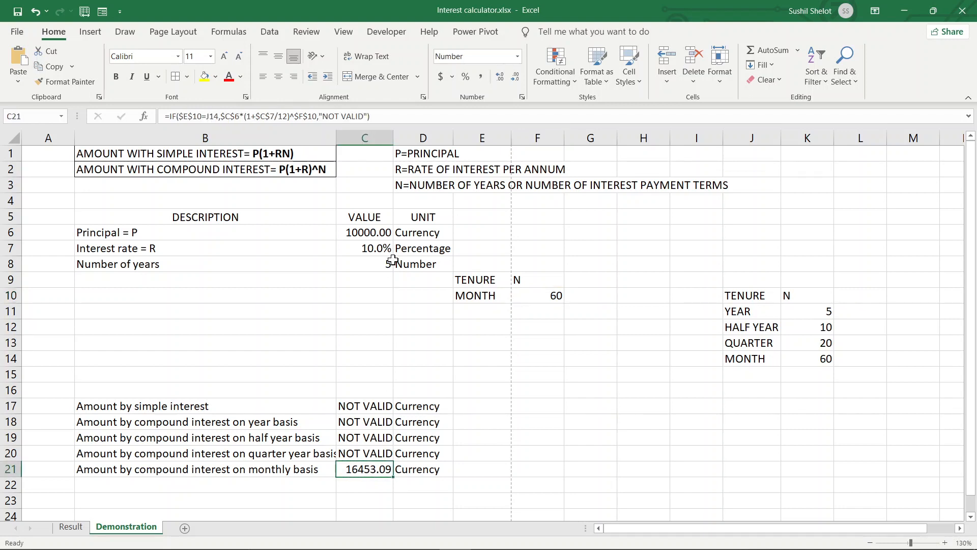
Set the interest rate in C7 to 12%.
left_click(383, 249)
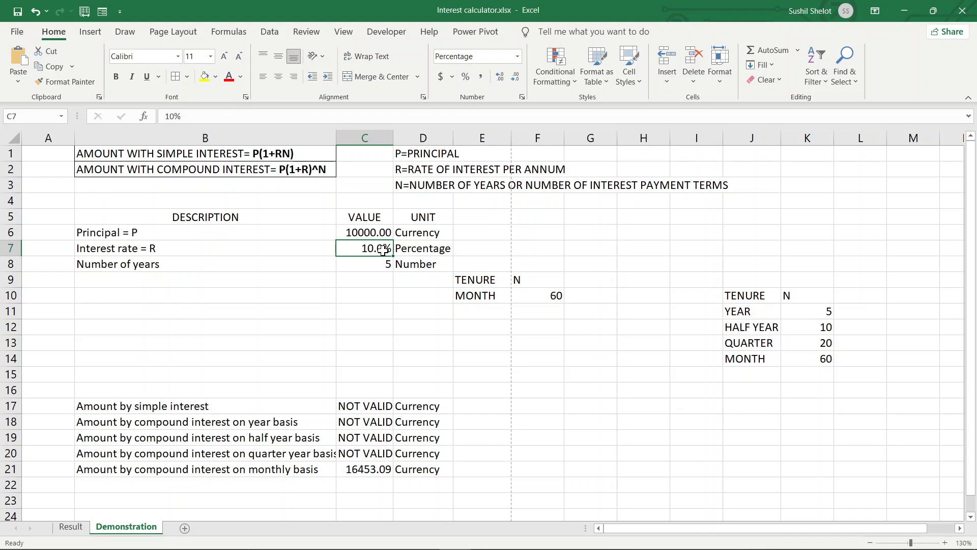
type("12")
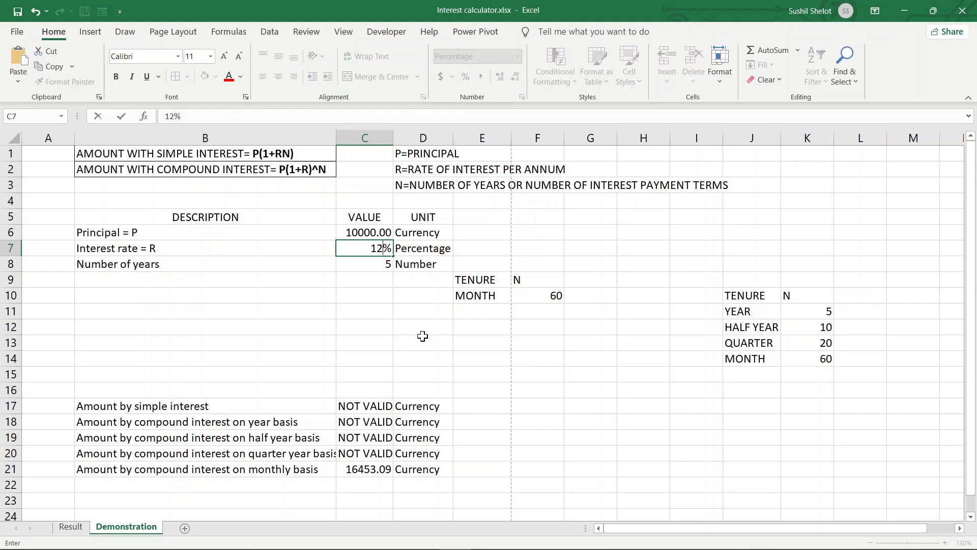
key("Return")
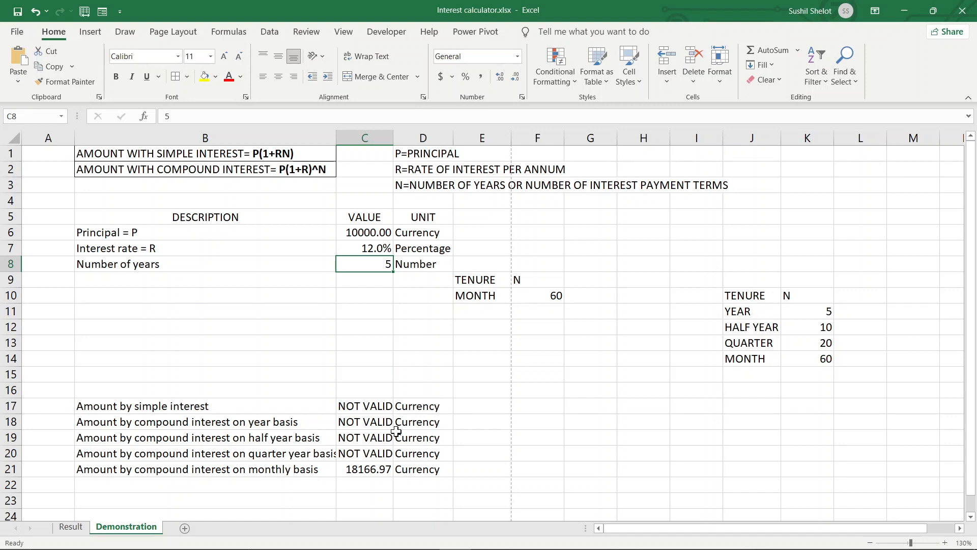
Switch the tenure in E10 to QUARTER and back to MONTH, and check the monthly compound amount in C21.
left_click(466, 298)
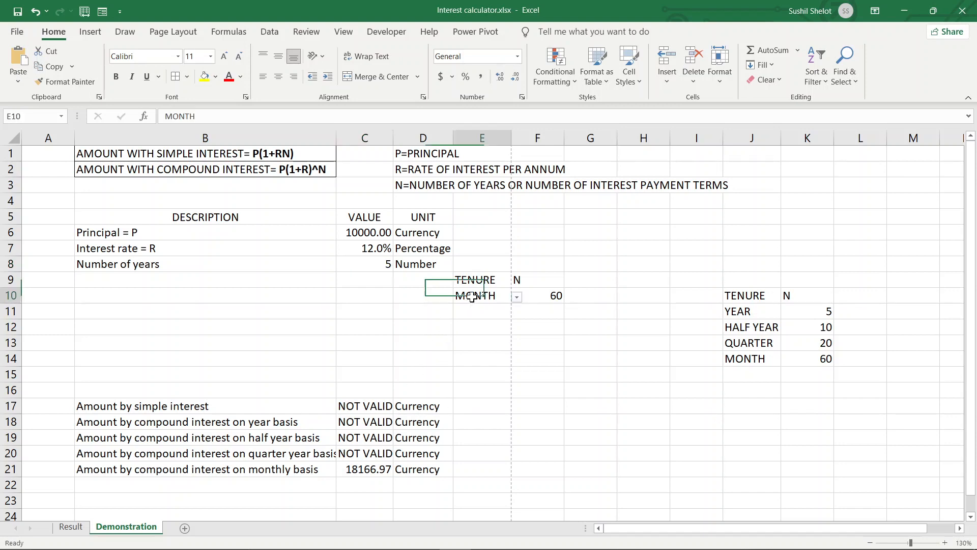
left_click(517, 296)
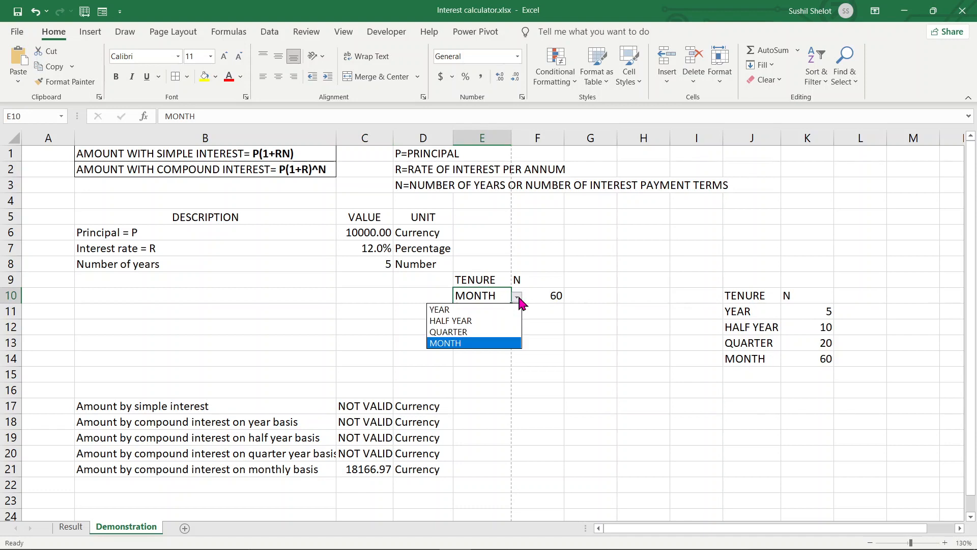
left_click(485, 333)
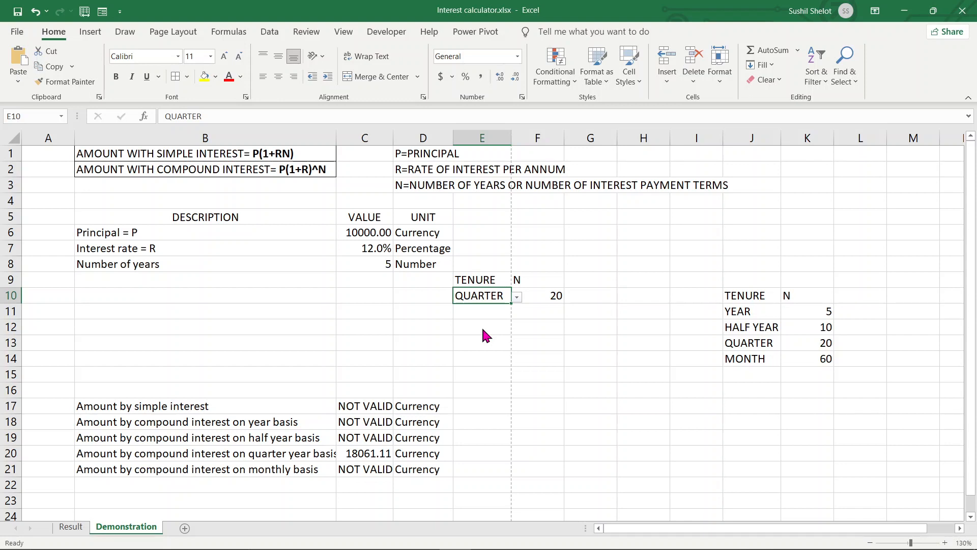
left_click(517, 297)
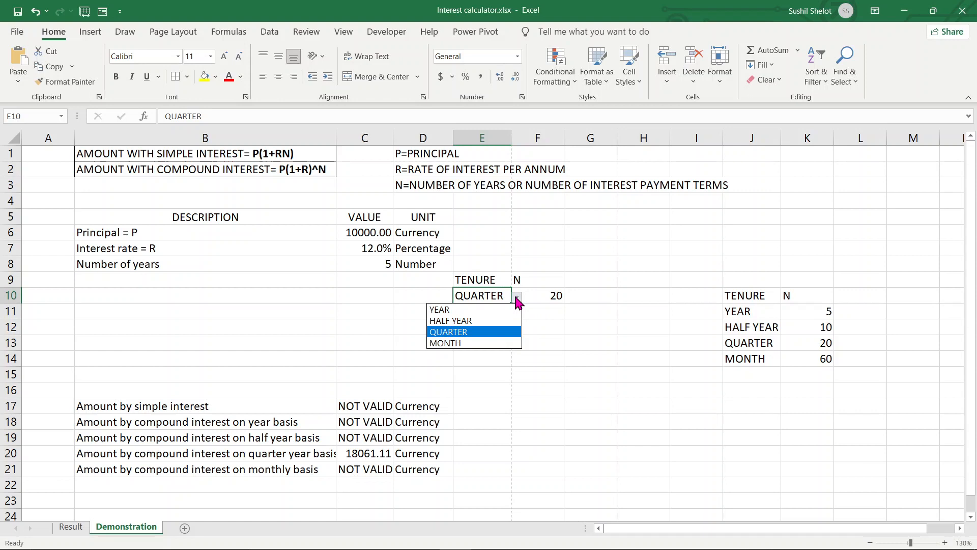
left_click(478, 343)
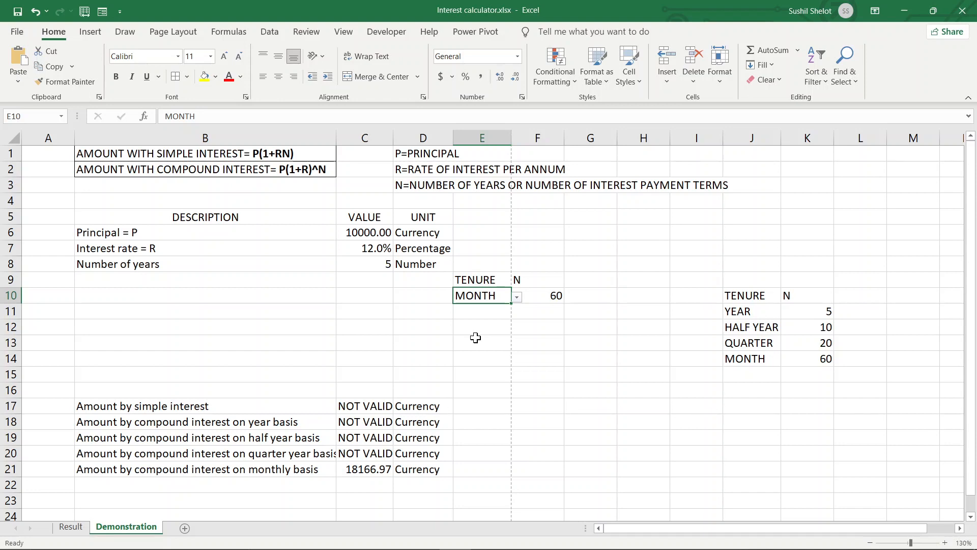
left_click(378, 469)
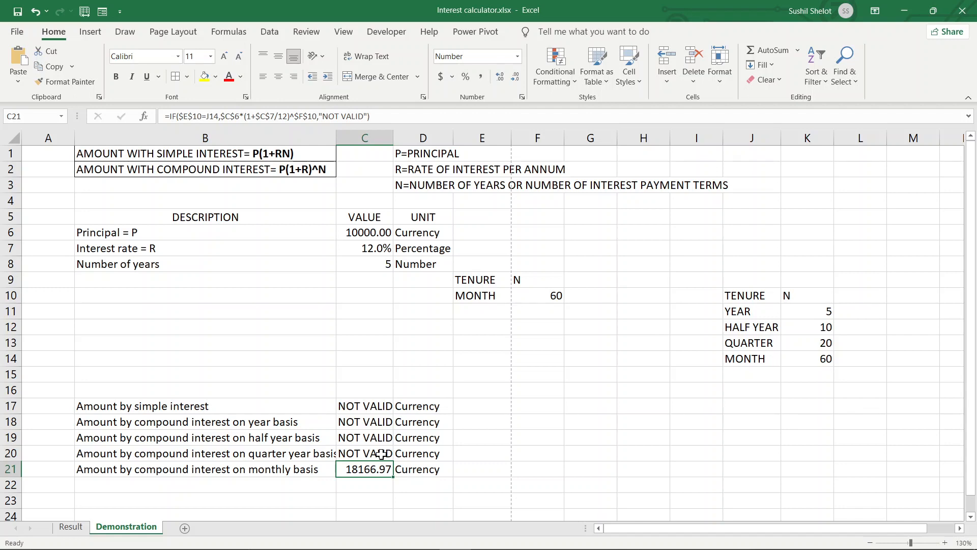
Set the tenure in E10 to QUARTER and check the quarterly compound amount in C20.
left_click(506, 298)
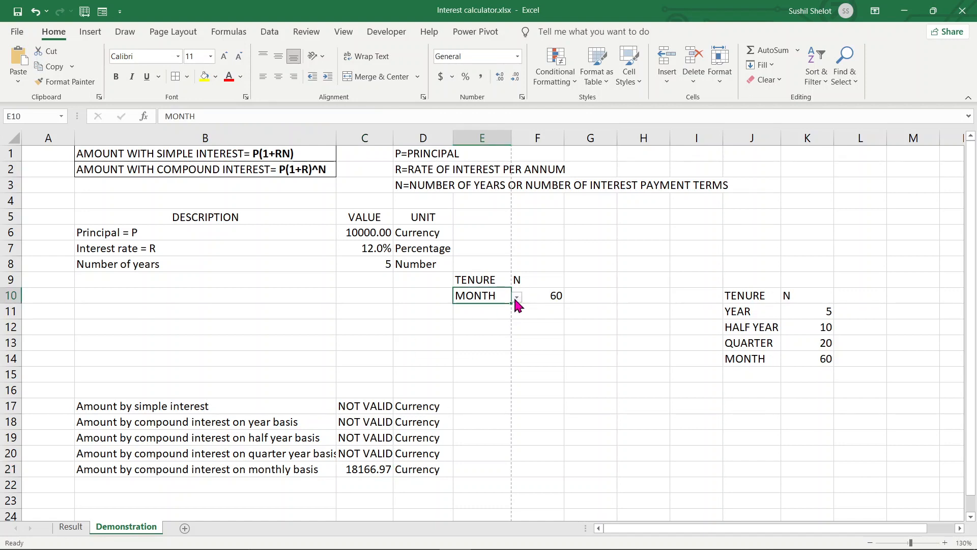
left_click(517, 296)
key("Escape")
left_click(494, 329)
left_click(376, 449)
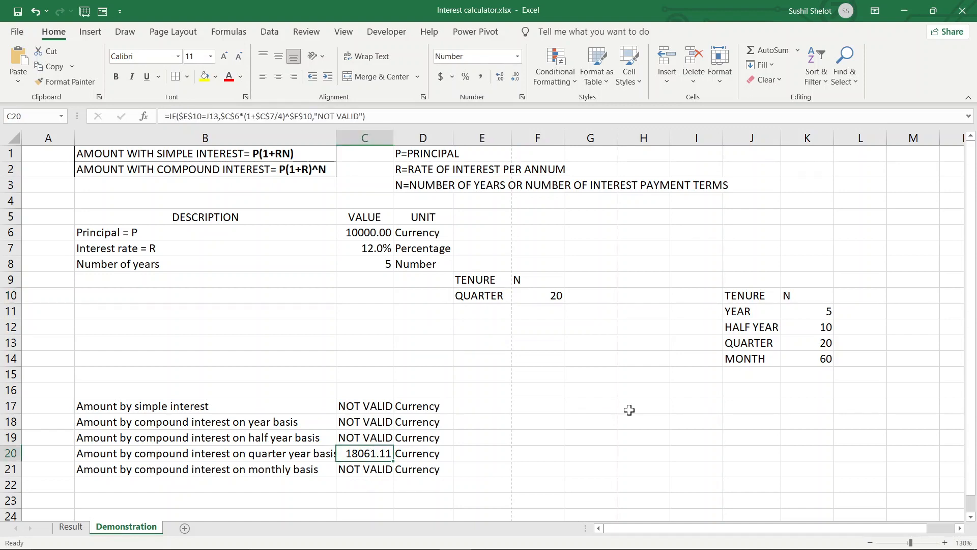
Test the tenure in E10 with HALF YEAR and finally YEAR, and check the amounts in C17 and C21.
left_click(508, 295)
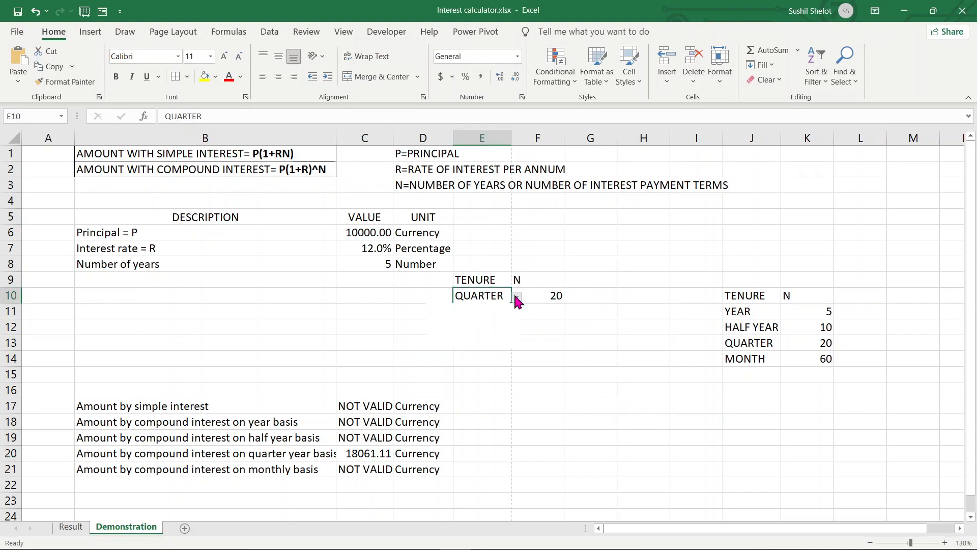
left_click(491, 318)
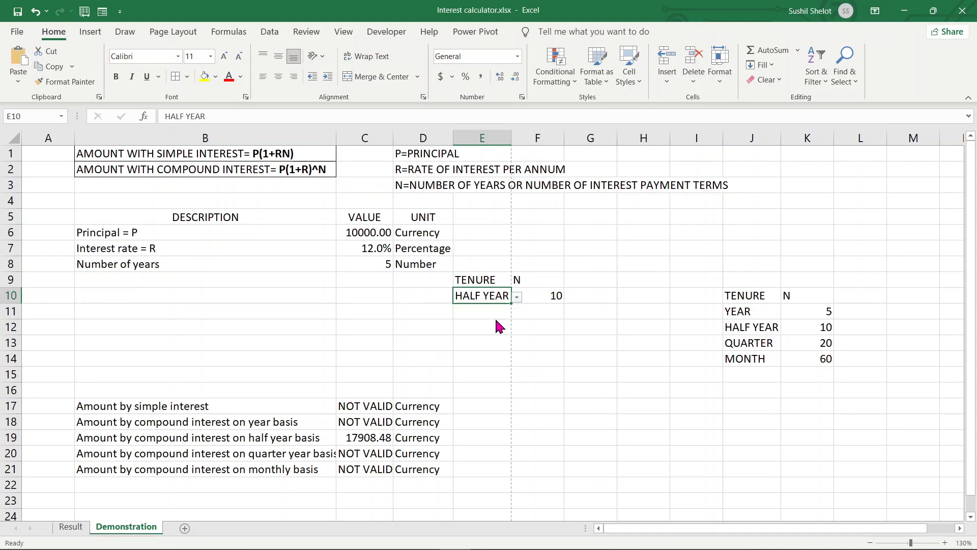
left_click(517, 297)
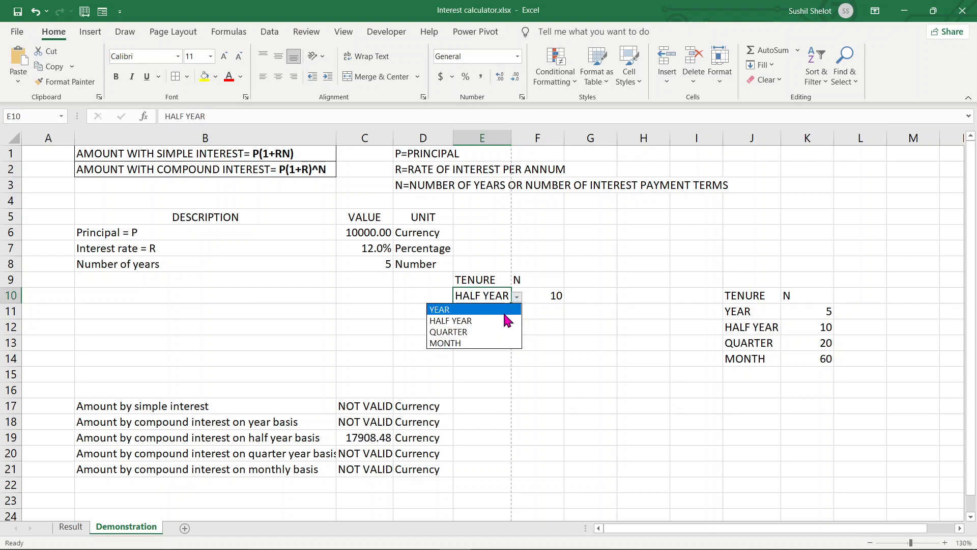
left_click(507, 311)
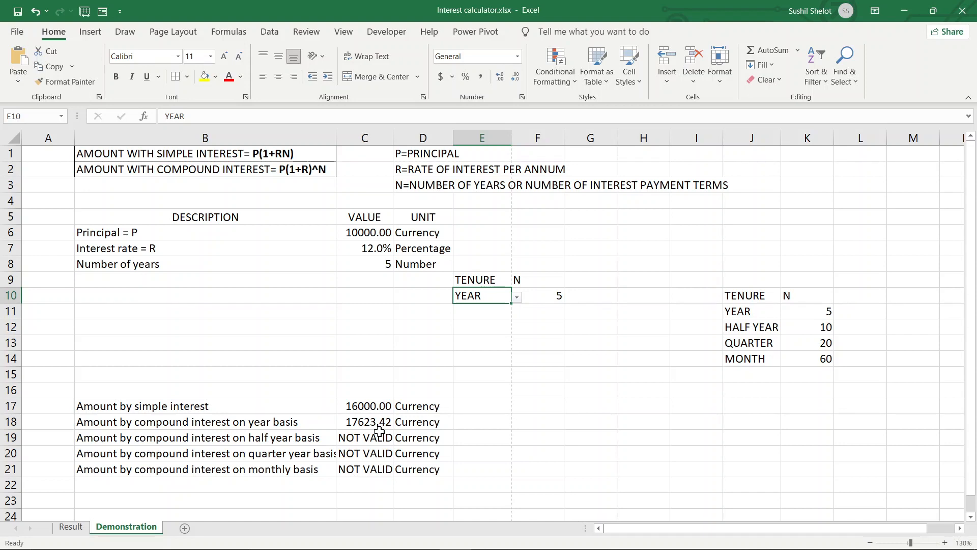
left_click(372, 265)
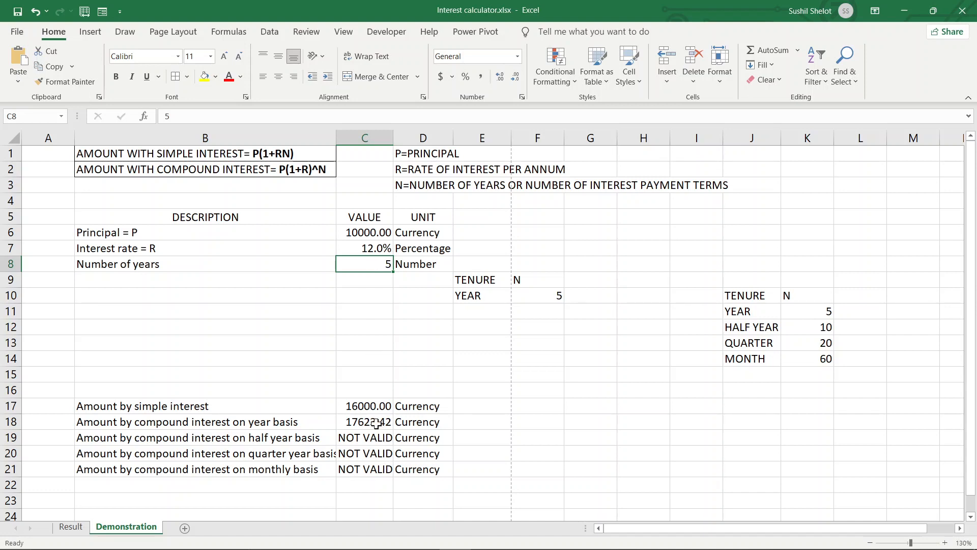
left_click(378, 406)
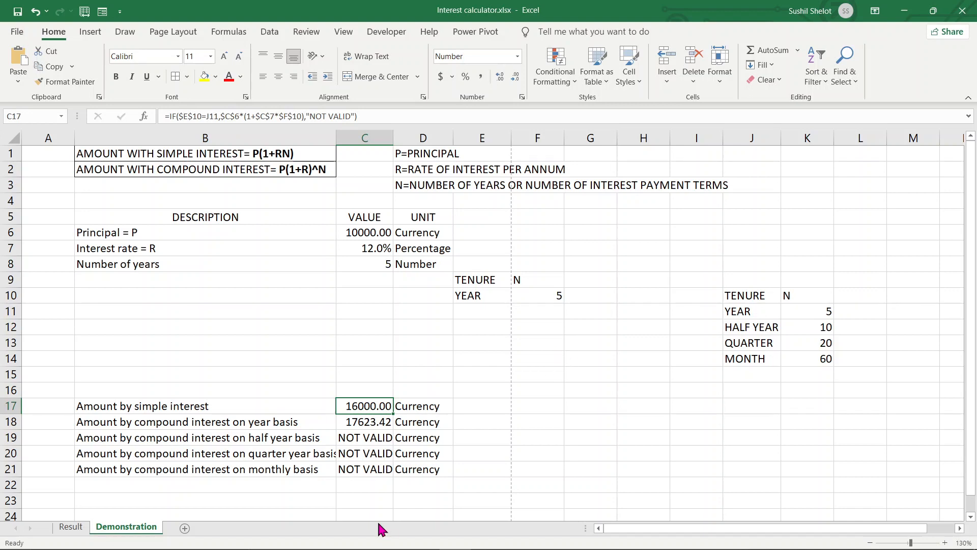
left_click(383, 470)
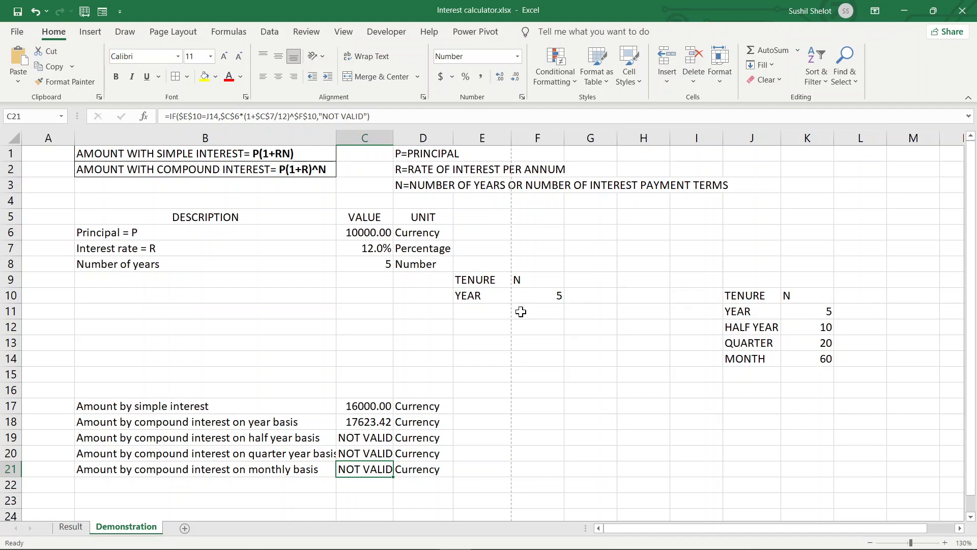
Set the tenure in E10 to MONTH.
left_click(501, 297)
left_click(516, 297)
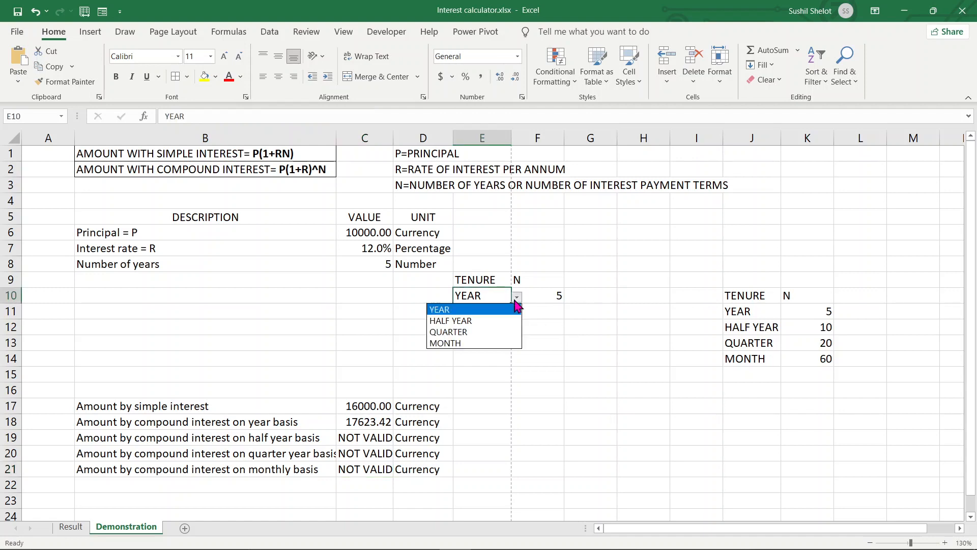
left_click(499, 340)
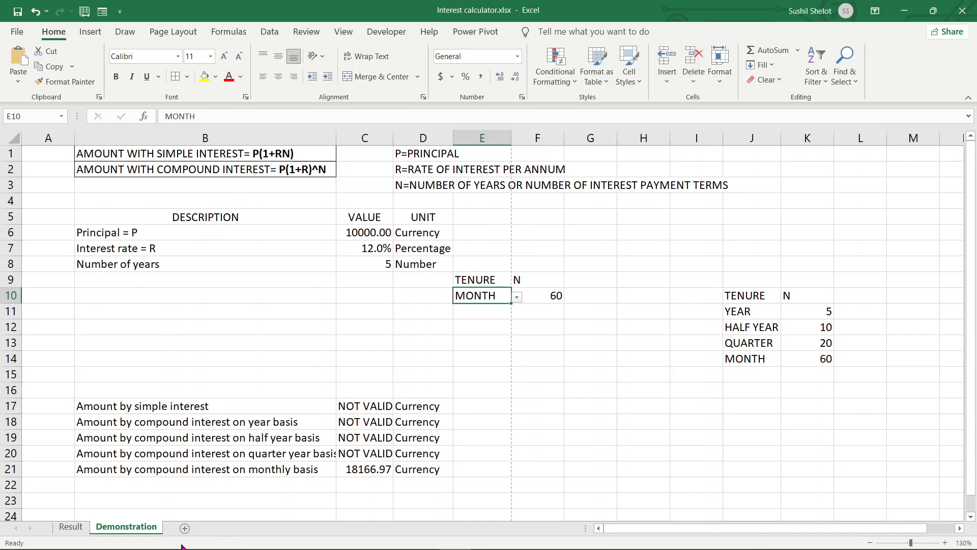
Look at the layout of the Result sheet and hide columns H to K on the Demonstration sheet.
left_click(70, 530)
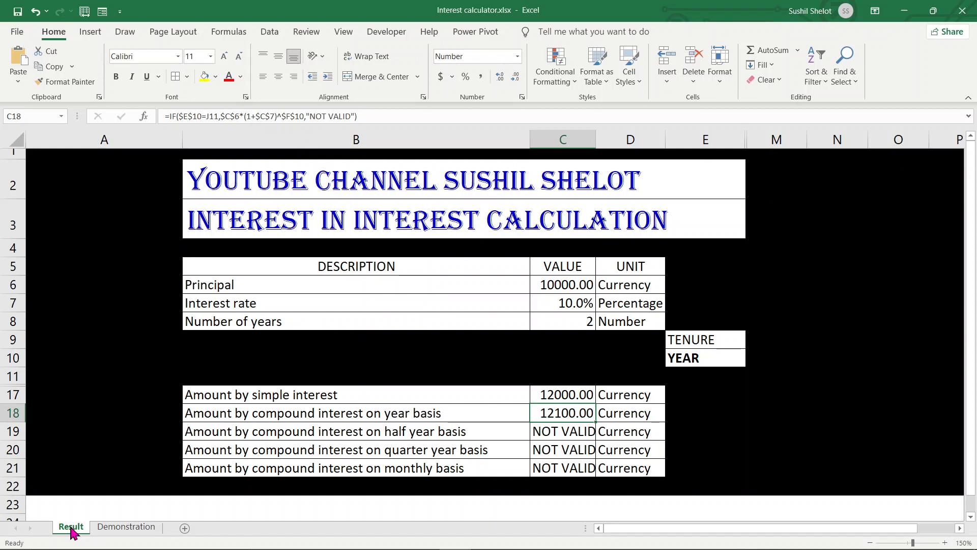
left_click(112, 528)
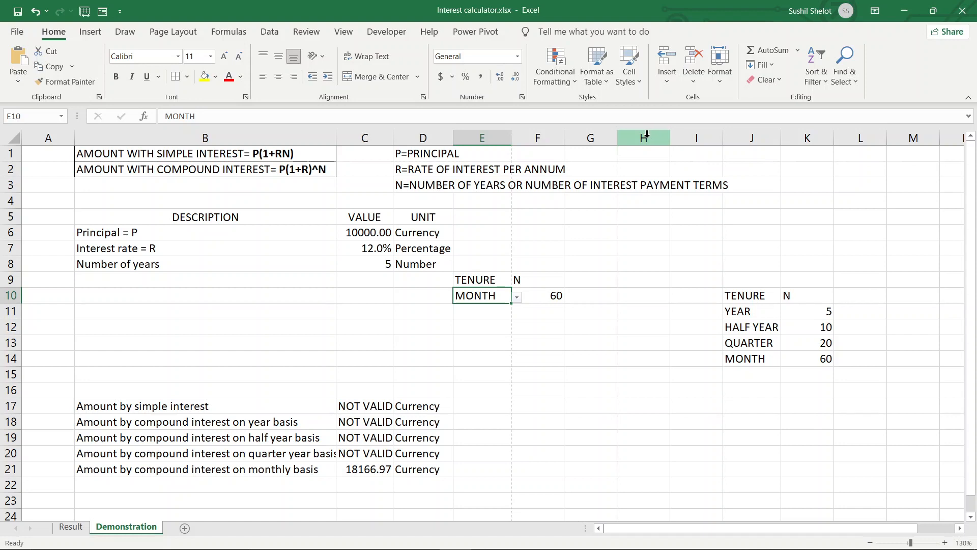
left_click_drag(647, 136, 825, 138)
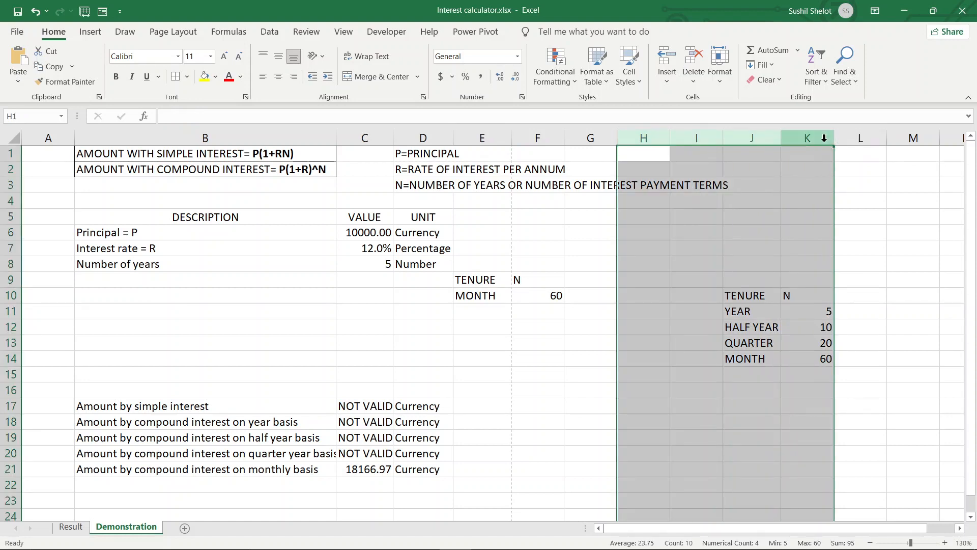
right_click(824, 138)
left_click(877, 346)
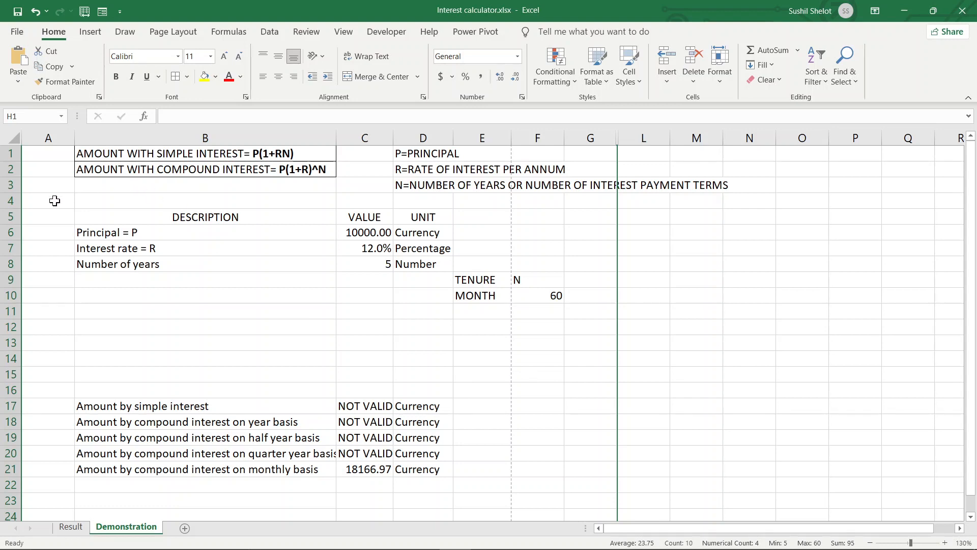
Fill the empty cells around the formula notes, input table, tenure block and results table black, across columns A to M down to about row 24.
left_click_drag(48, 152, 54, 516)
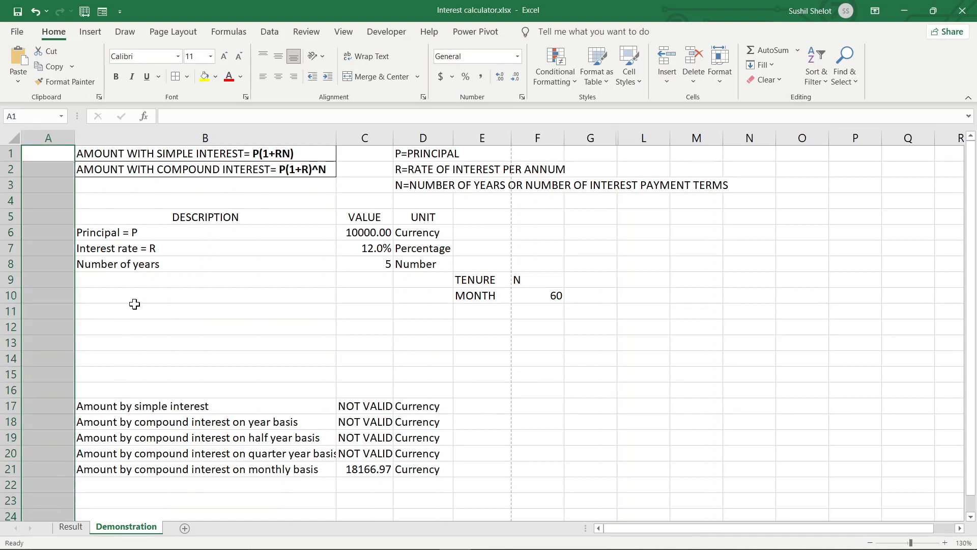
left_click_drag(133, 284, 438, 387)
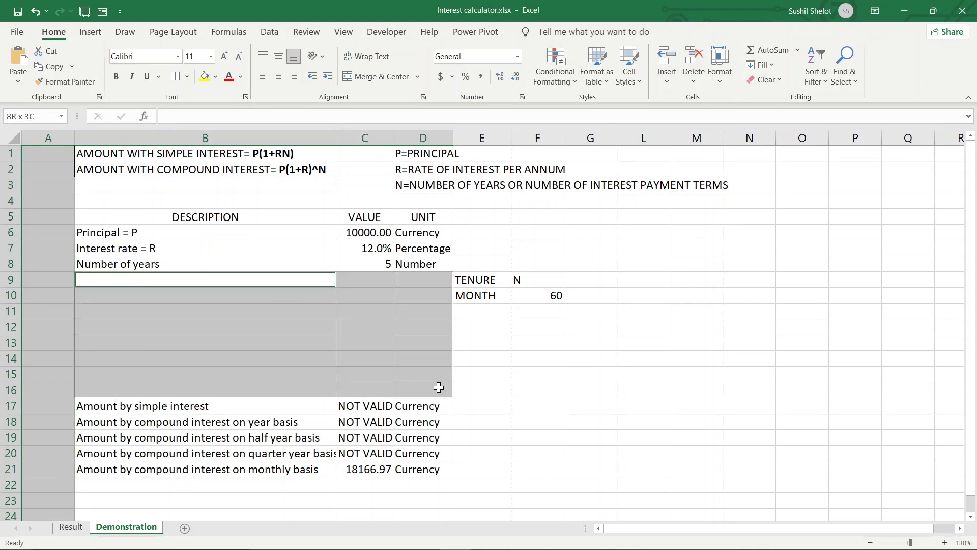
left_click_drag(105, 487, 405, 514)
left_click_drag(491, 307, 491, 326)
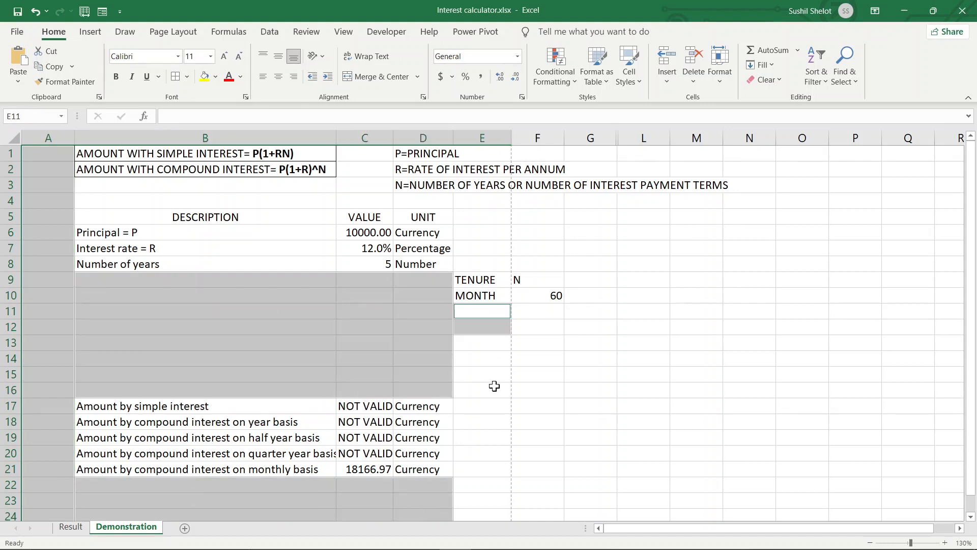
left_click_drag(489, 515, 488, 515)
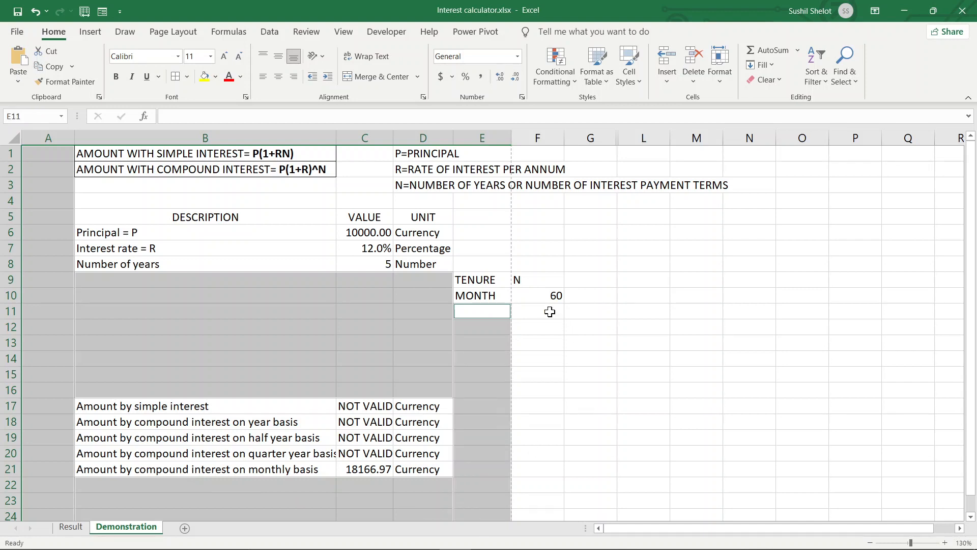
left_click_drag(549, 311, 598, 510)
left_click_drag(474, 200, 477, 261)
left_click_drag(539, 201, 591, 292)
left_click_drag(415, 201, 374, 191)
left_click_drag(372, 153, 369, 175)
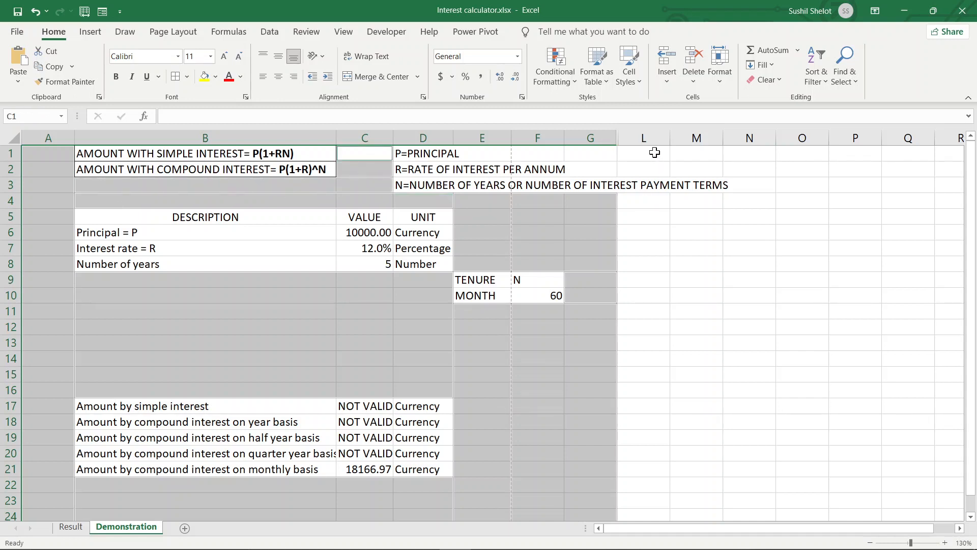
left_click_drag(654, 153, 652, 168)
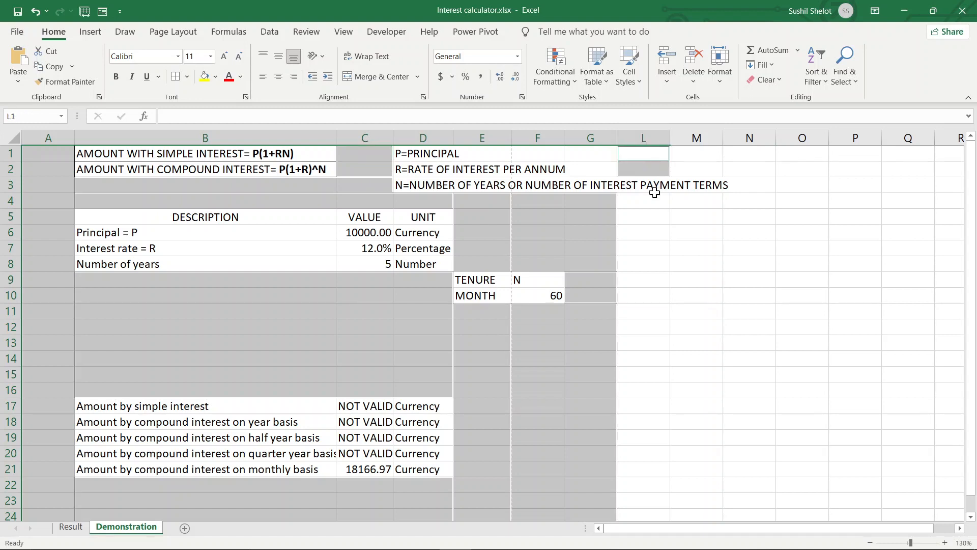
left_click_drag(648, 203, 646, 217)
left_click_drag(636, 508, 718, 524)
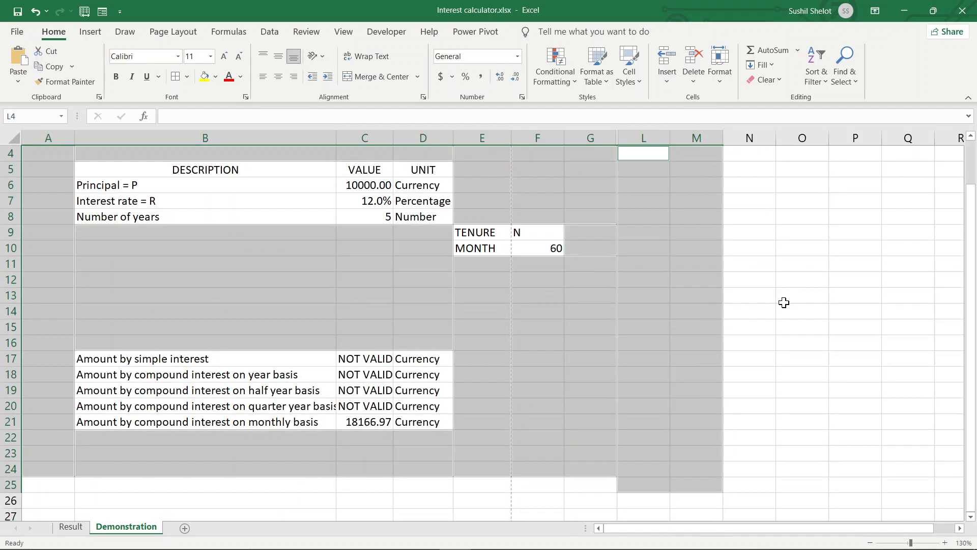
scroll(783, 302, "up", 1)
left_click_drag(711, 155, 709, 168)
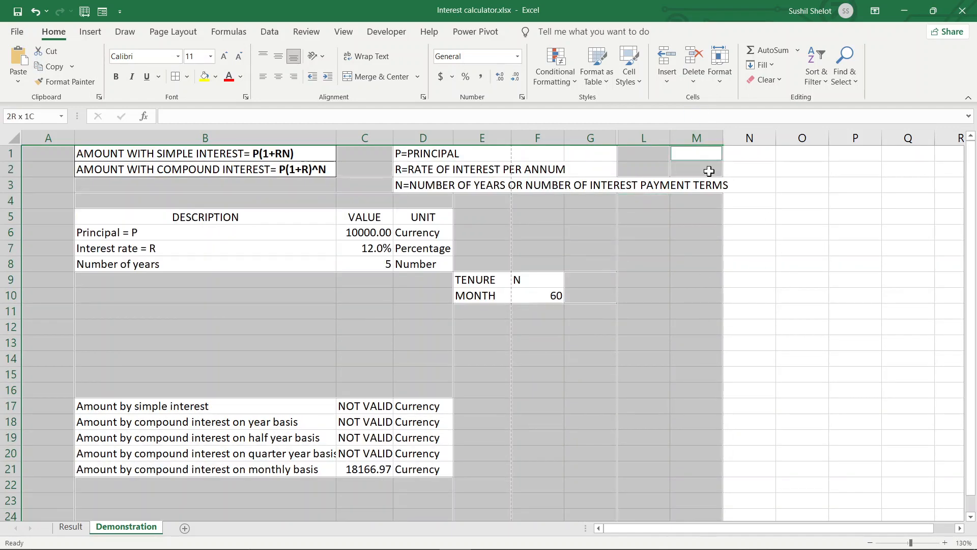
left_click(216, 78)
key("Escape")
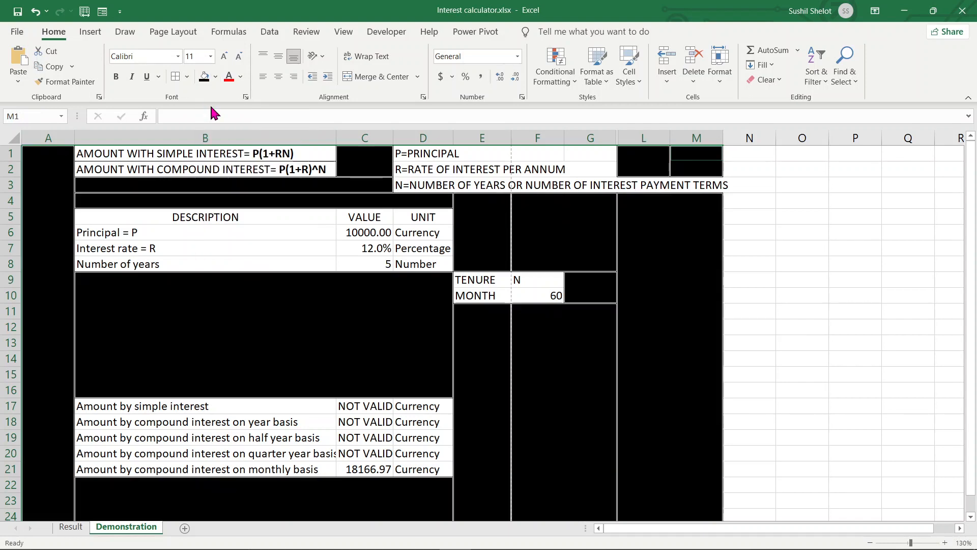
left_click(942, 296)
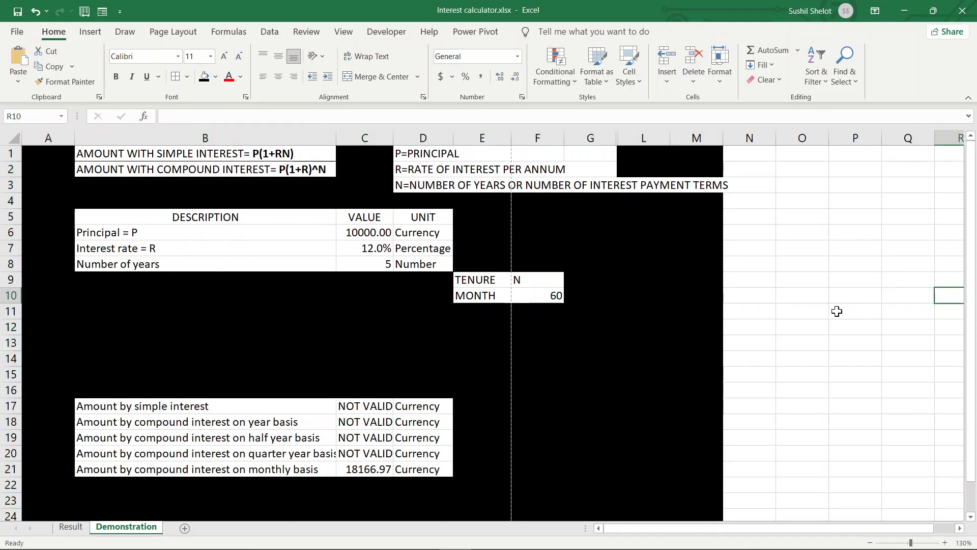
left_click(837, 311)
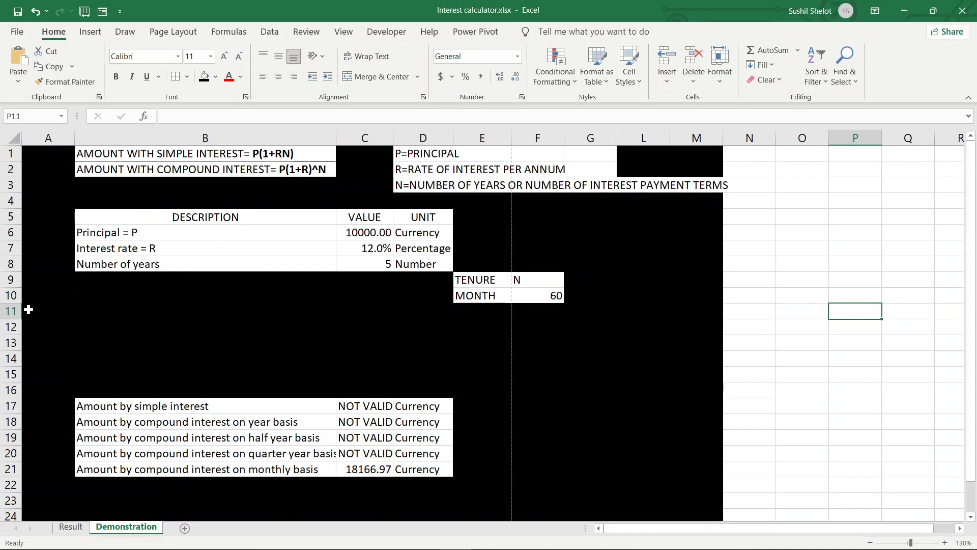
Hide the empty rows 11 to 16 between the tenure block and the results table.
left_click_drag(10, 310, 2, 389)
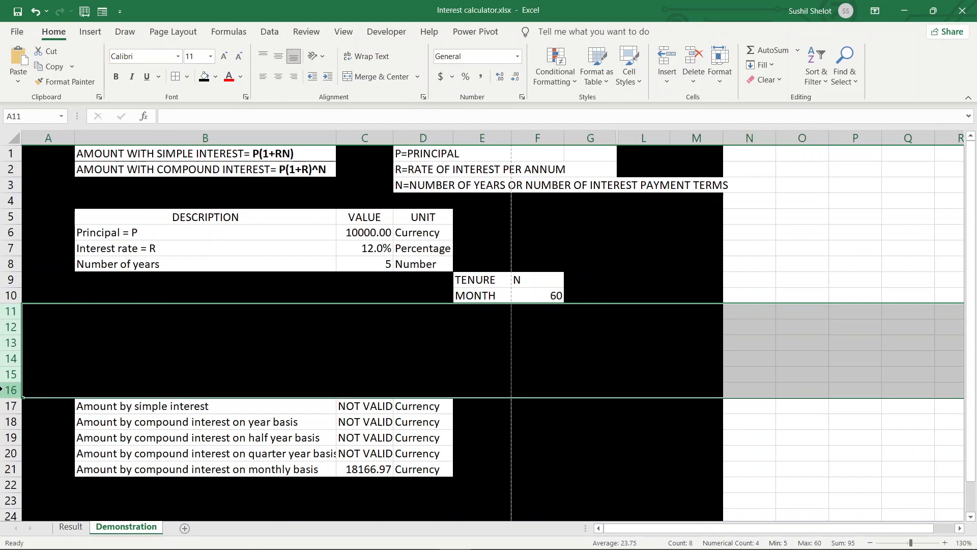
right_click(16, 392)
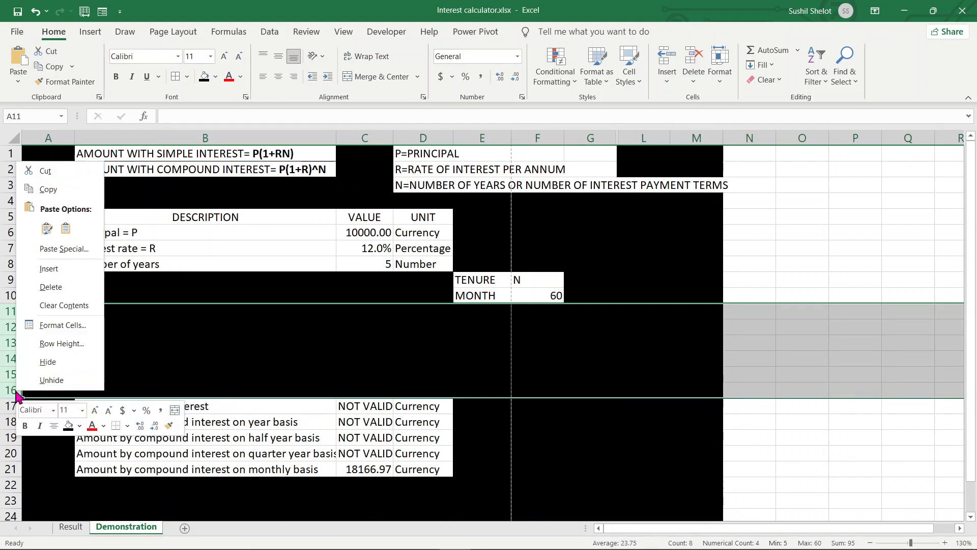
left_click(58, 361)
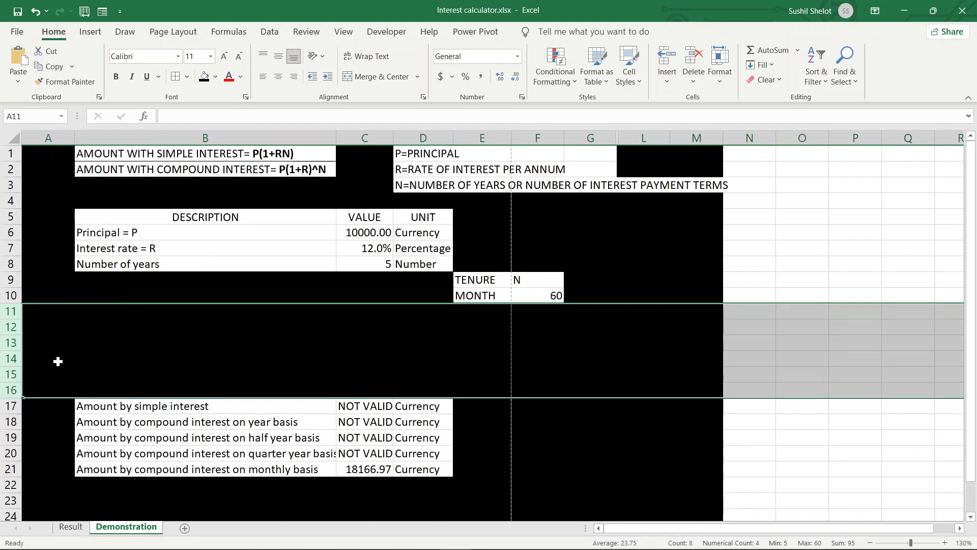
left_click(838, 439)
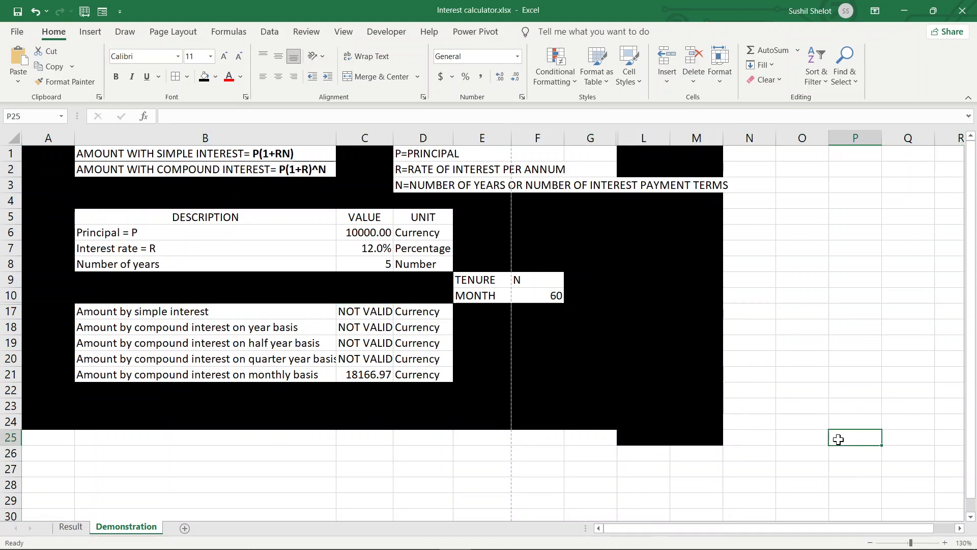
Add all borders to the results table B17:D21, the input table B5:D8 and the tenure block E9:F10.
left_click_drag(188, 311, 422, 375)
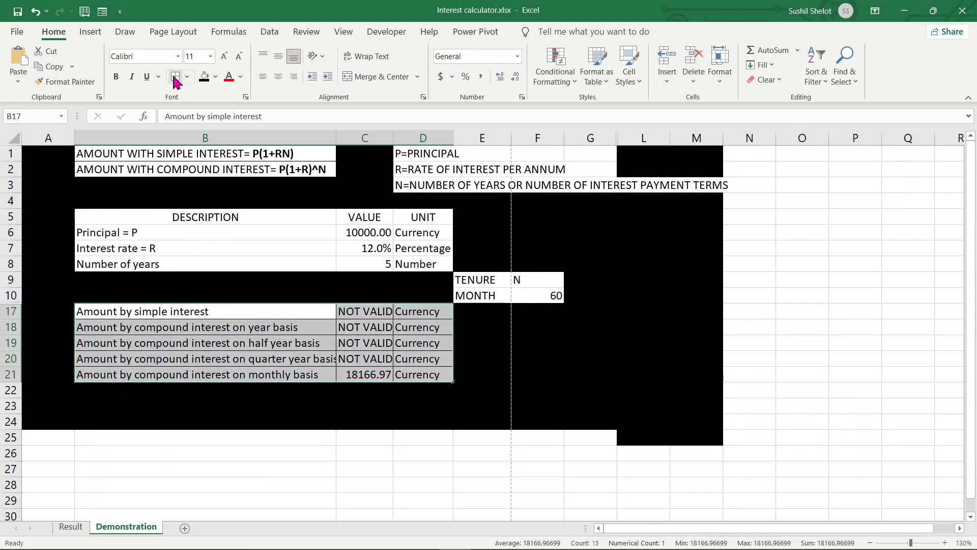
left_click_drag(146, 211, 427, 262)
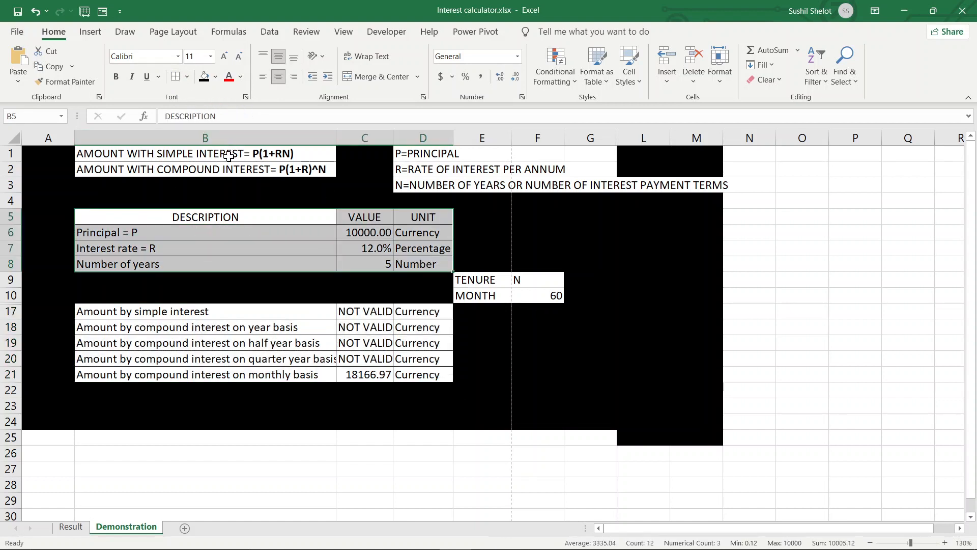
left_click_drag(464, 280, 533, 299)
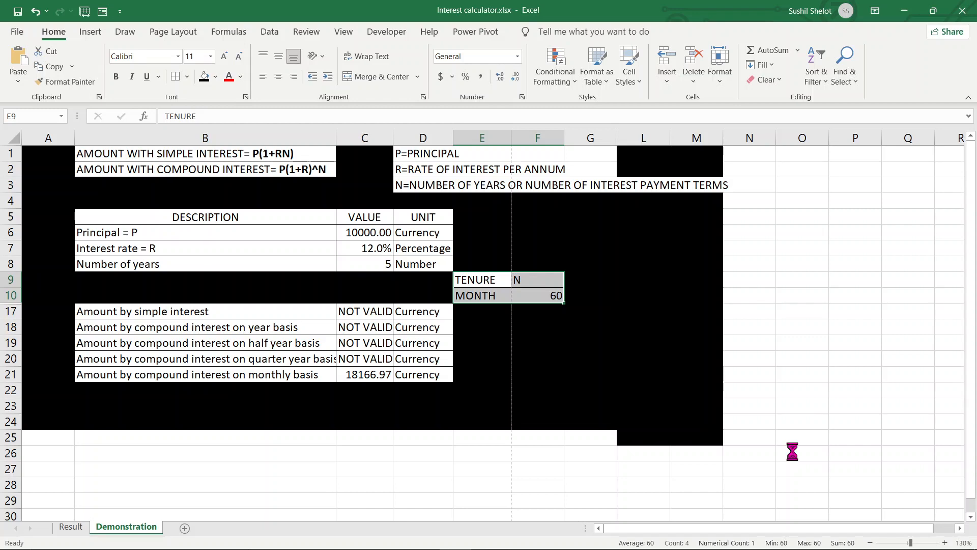
scroll(792, 451, "up", 2)
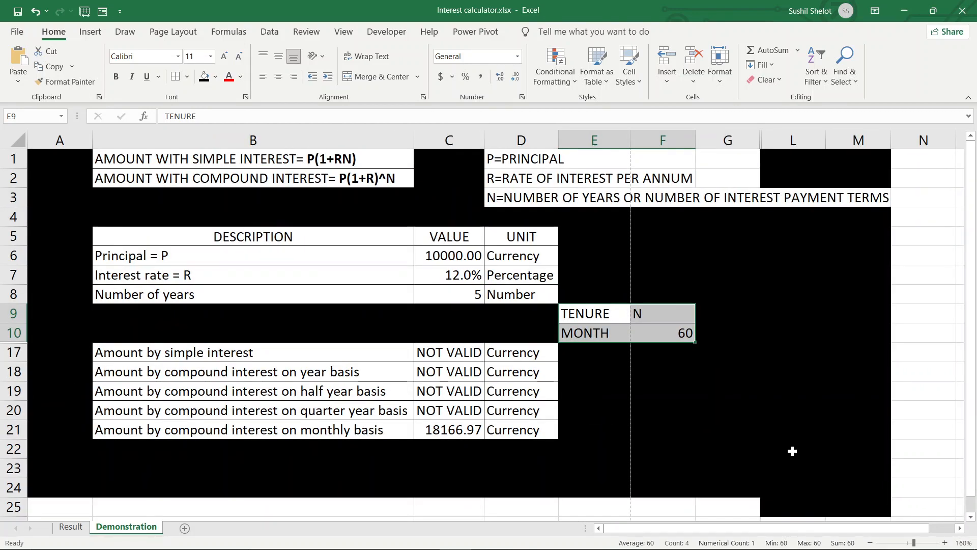
scroll(793, 451, "up", 1)
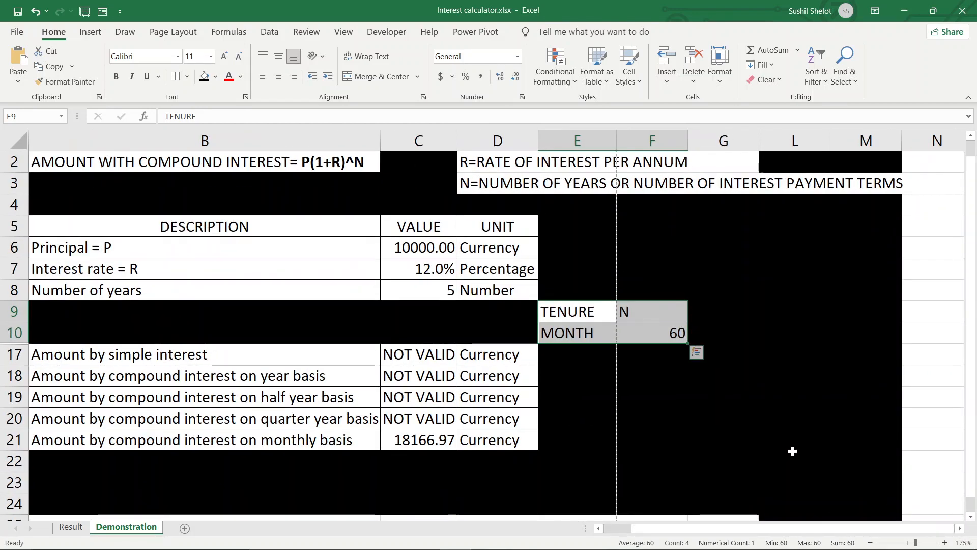
scroll(793, 450, "up", 1)
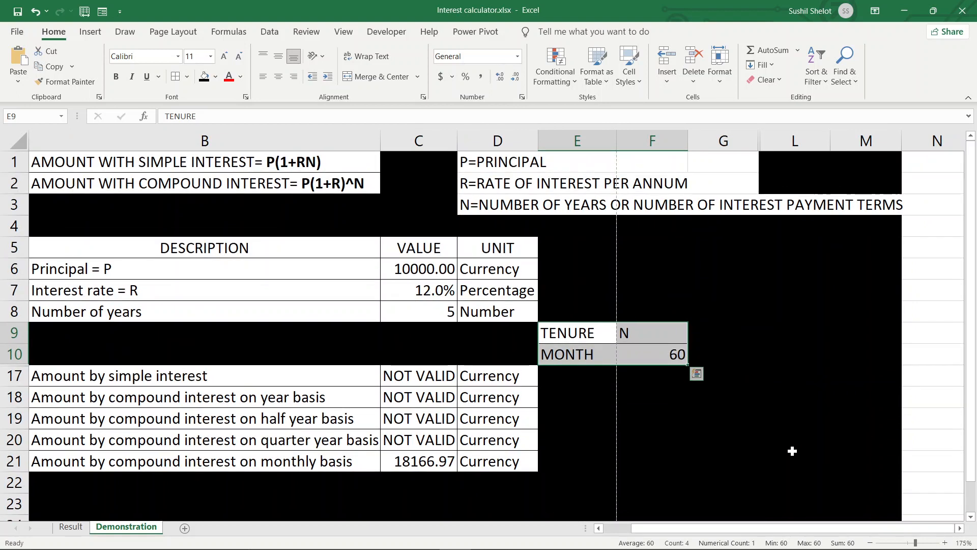